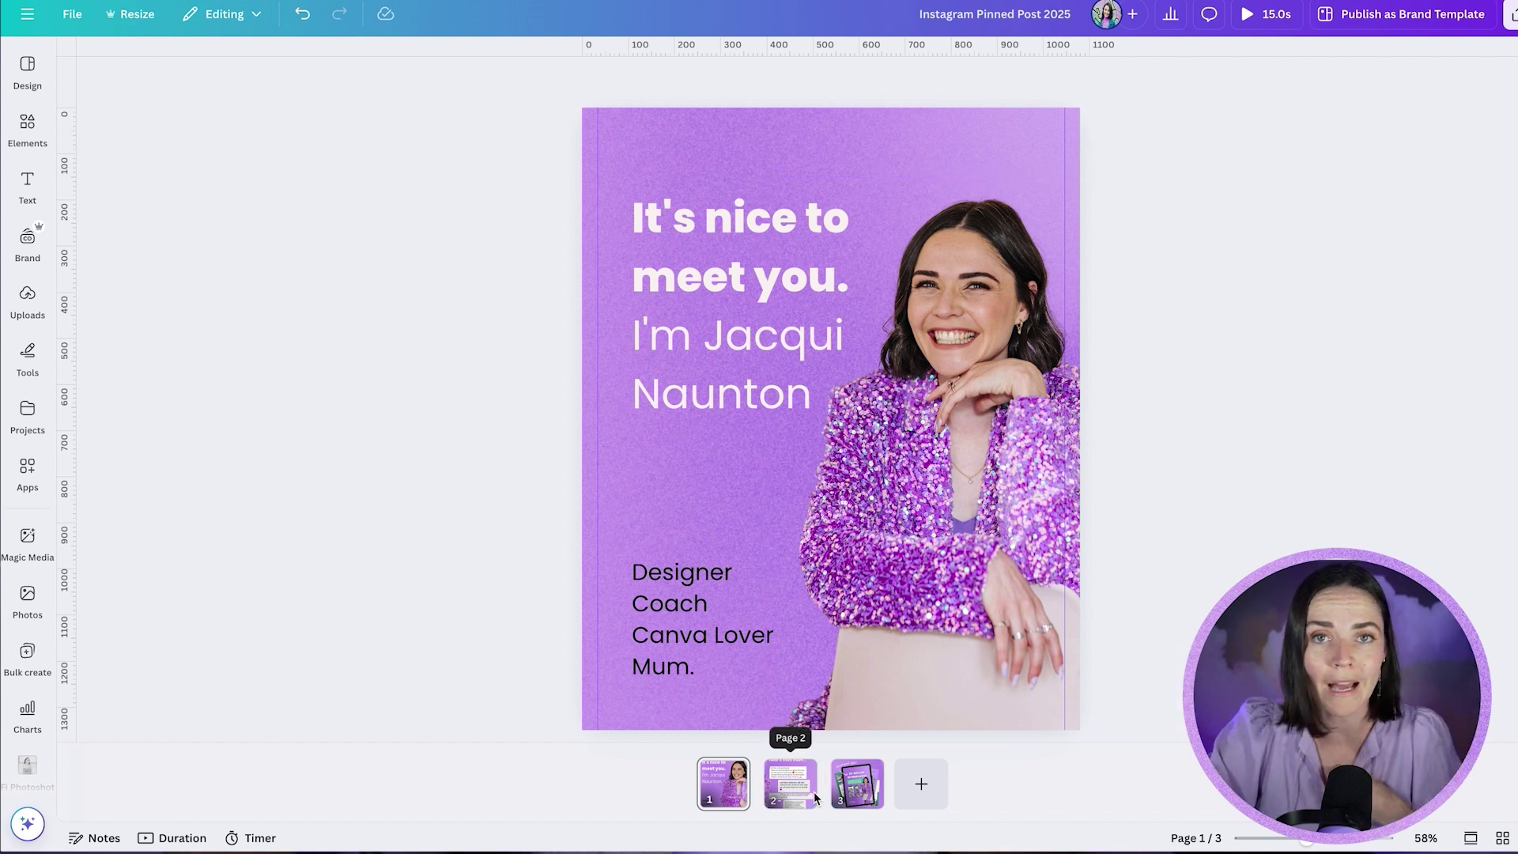
# Review the testimonials, IG Makeover offer and intro pages in turn, twice over
pyautogui.click(800, 799)
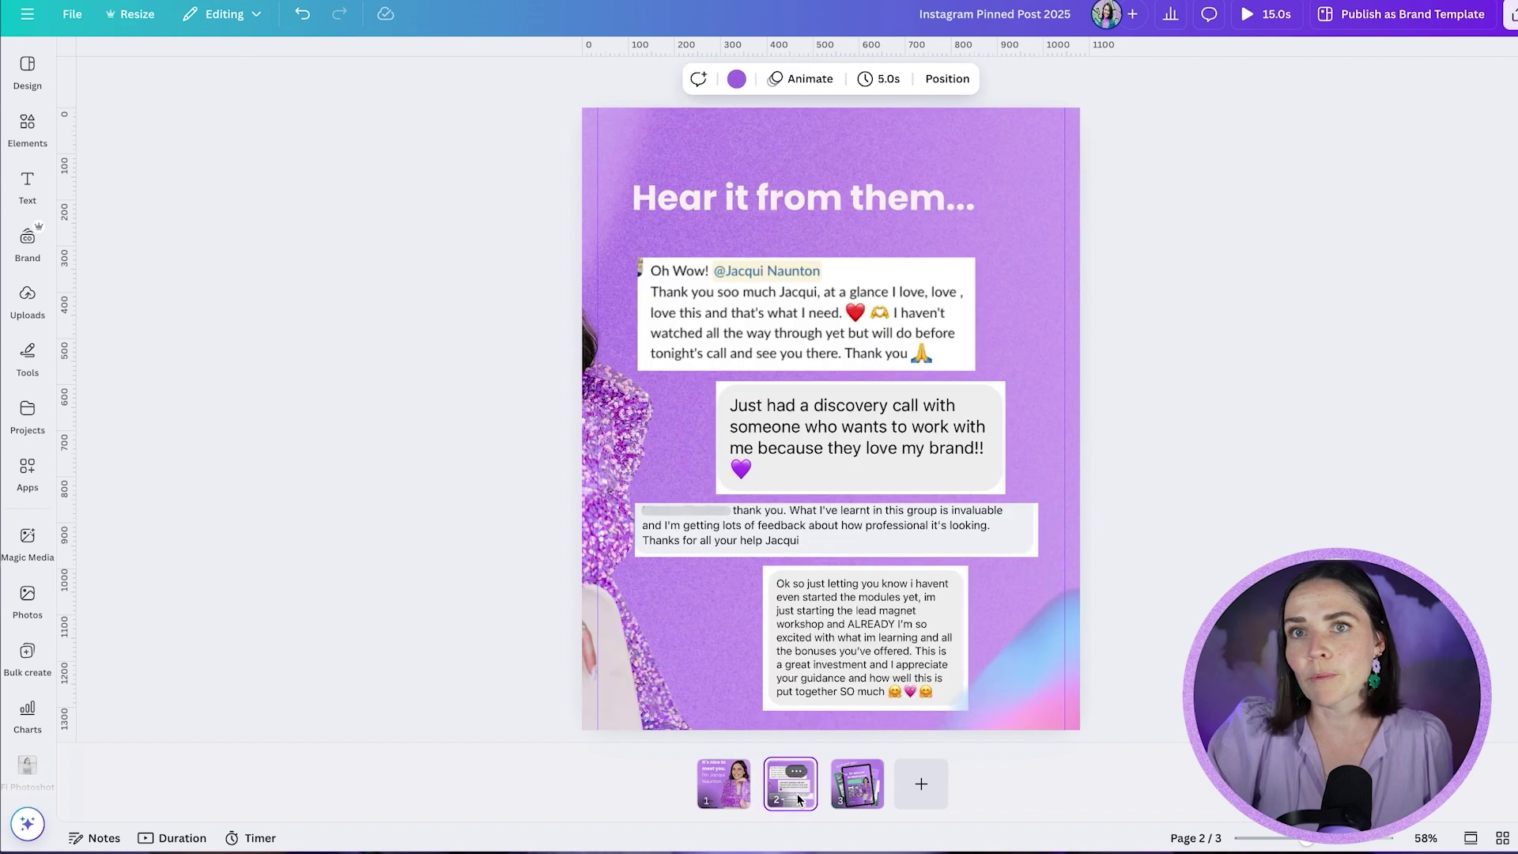
pyautogui.click(1101, 710)
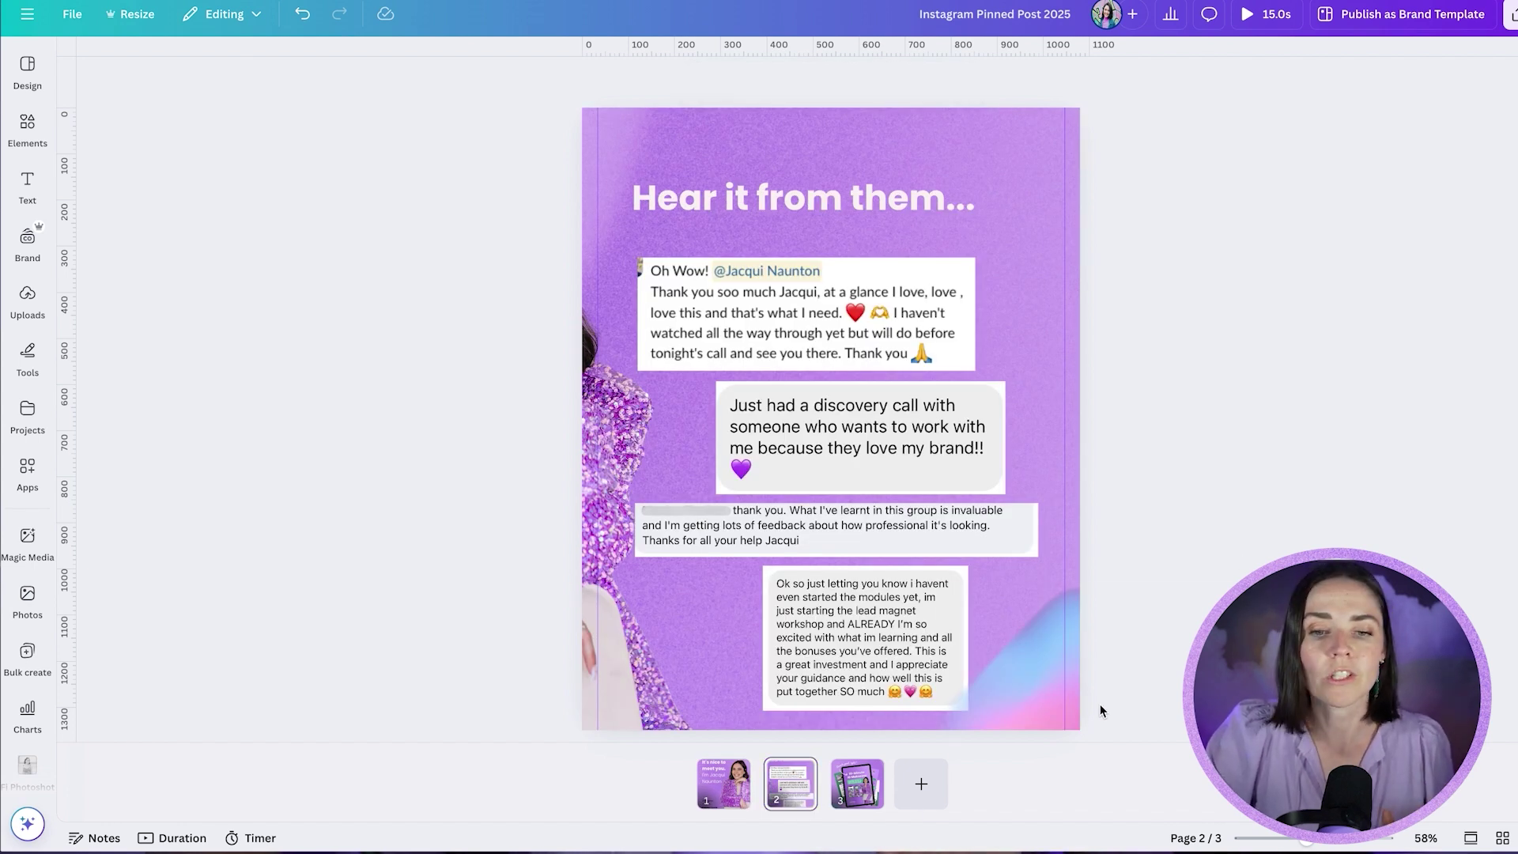
pyautogui.click(868, 797)
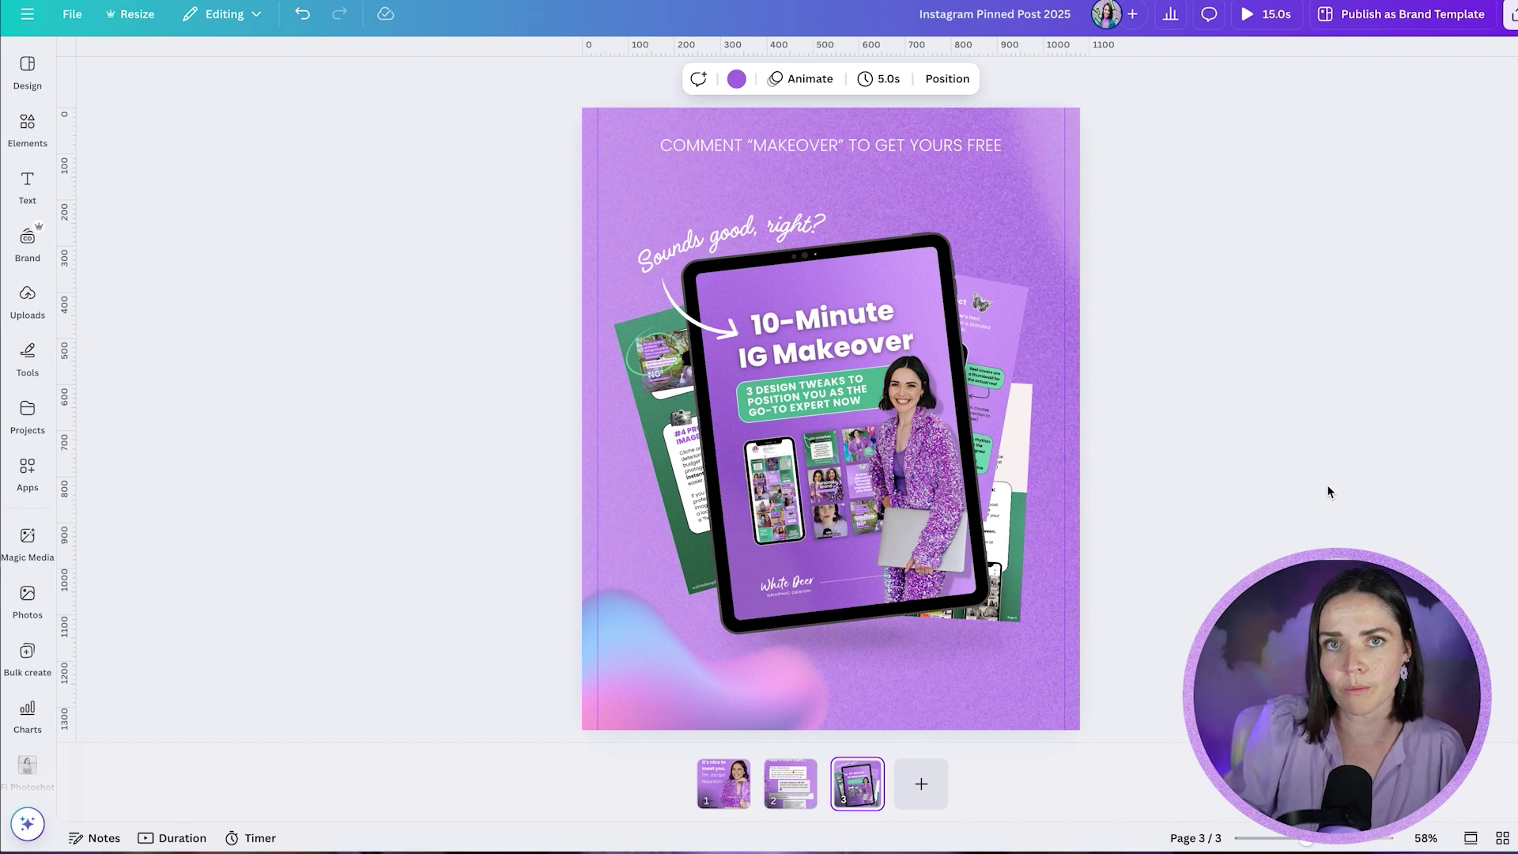
pyautogui.click(737, 791)
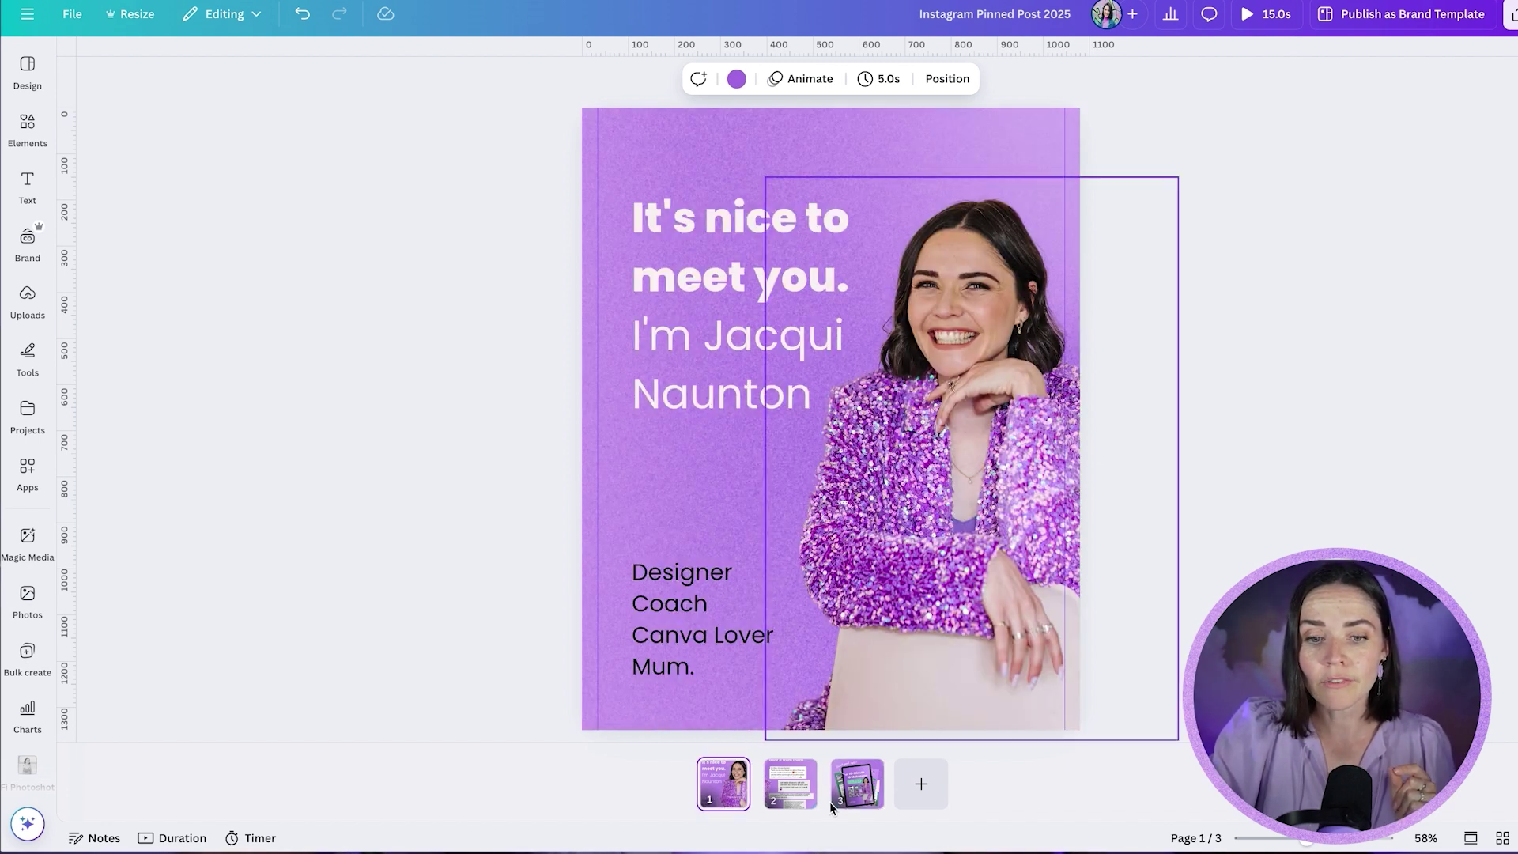
pyautogui.click(787, 799)
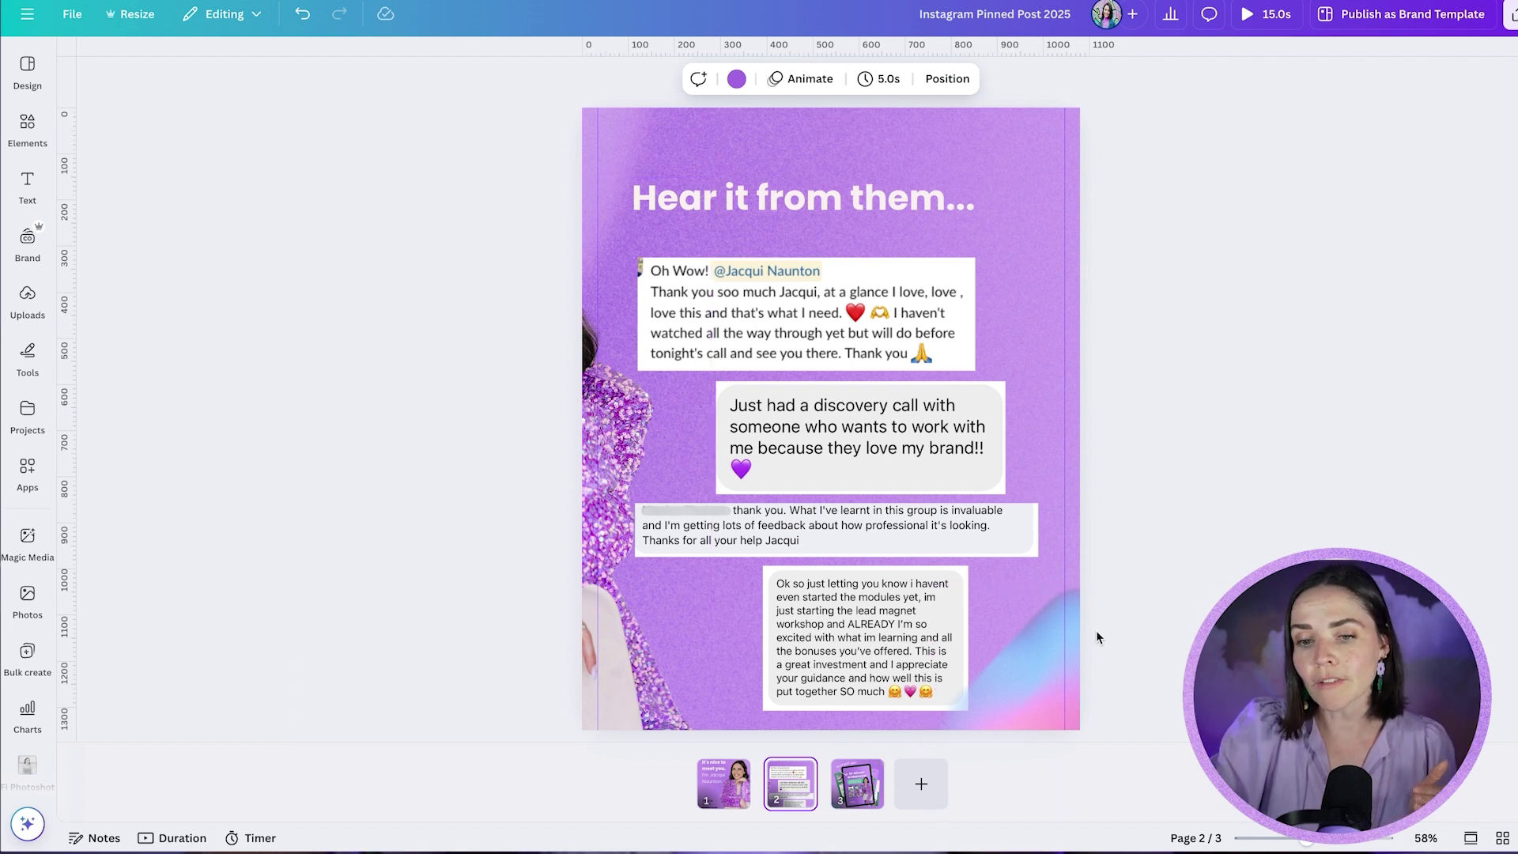
pyautogui.click(858, 784)
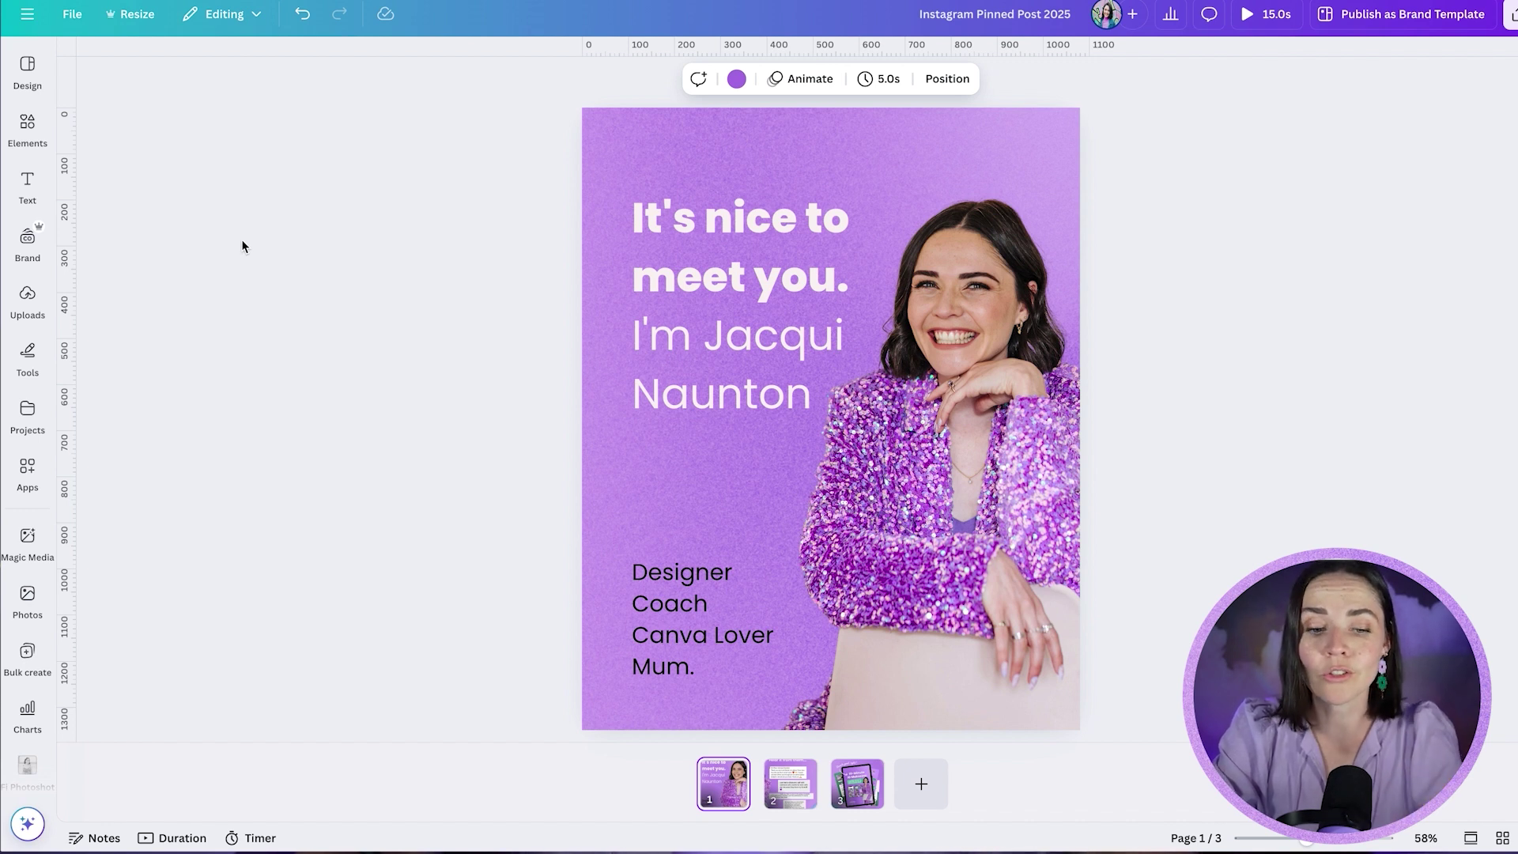
pyautogui.click(68, 28)
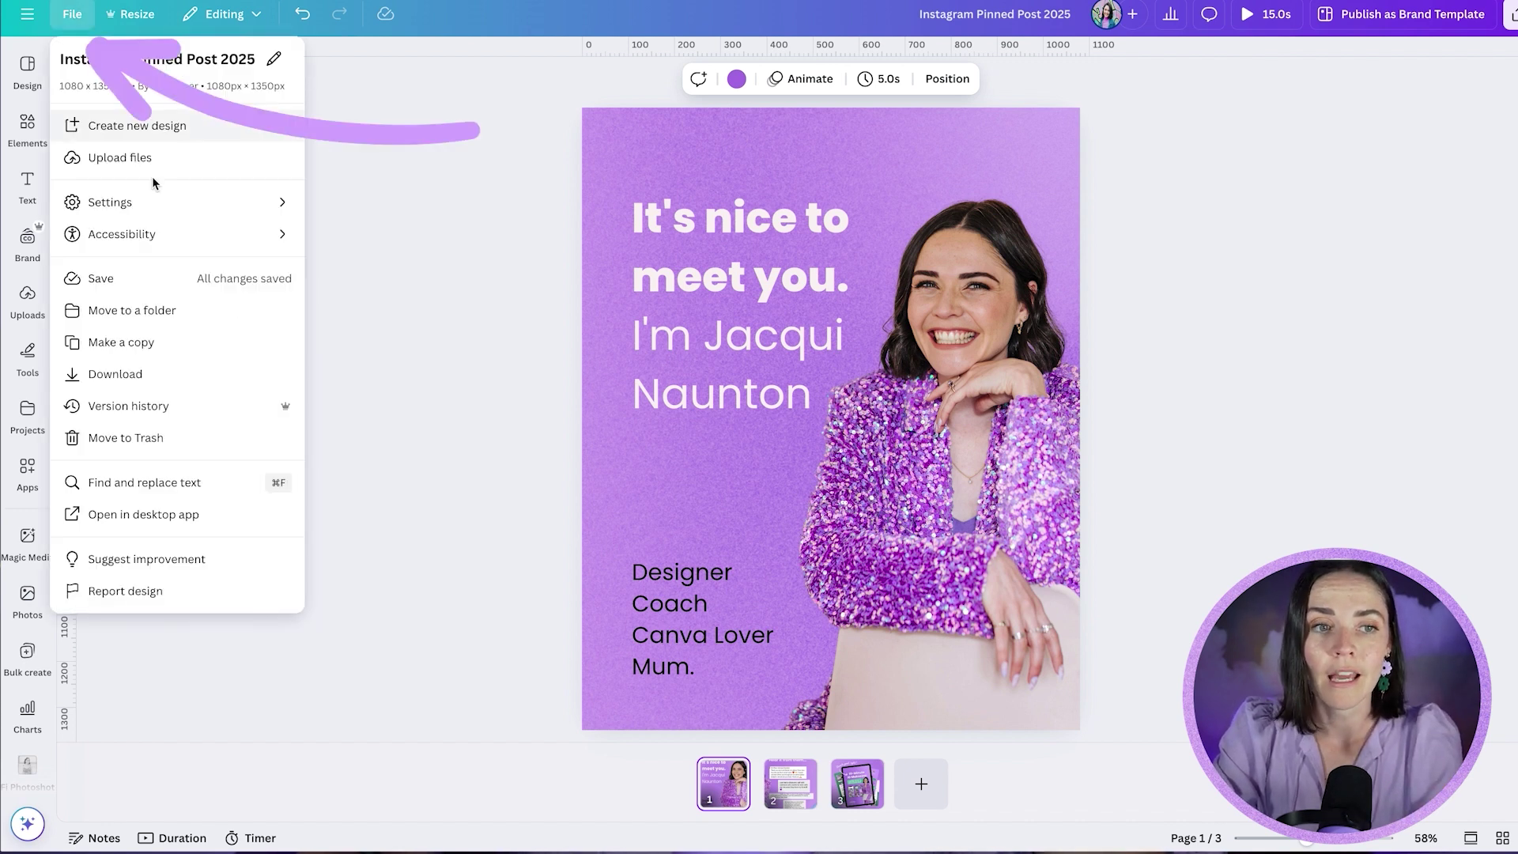
pyautogui.moveTo(159, 206)
pyautogui.moveTo(261, 203)
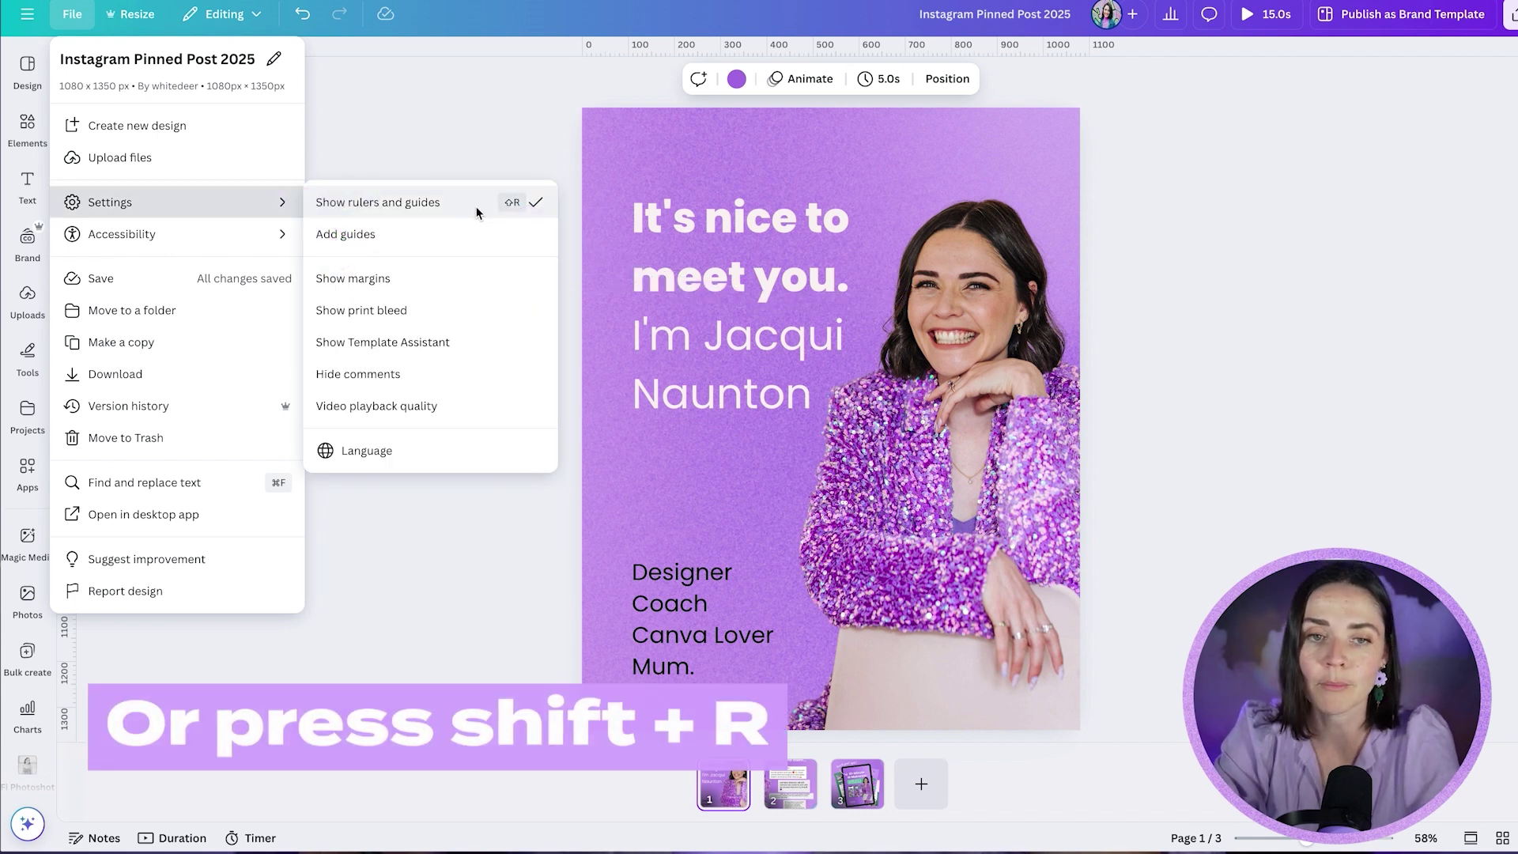
pyautogui.click(506, 142)
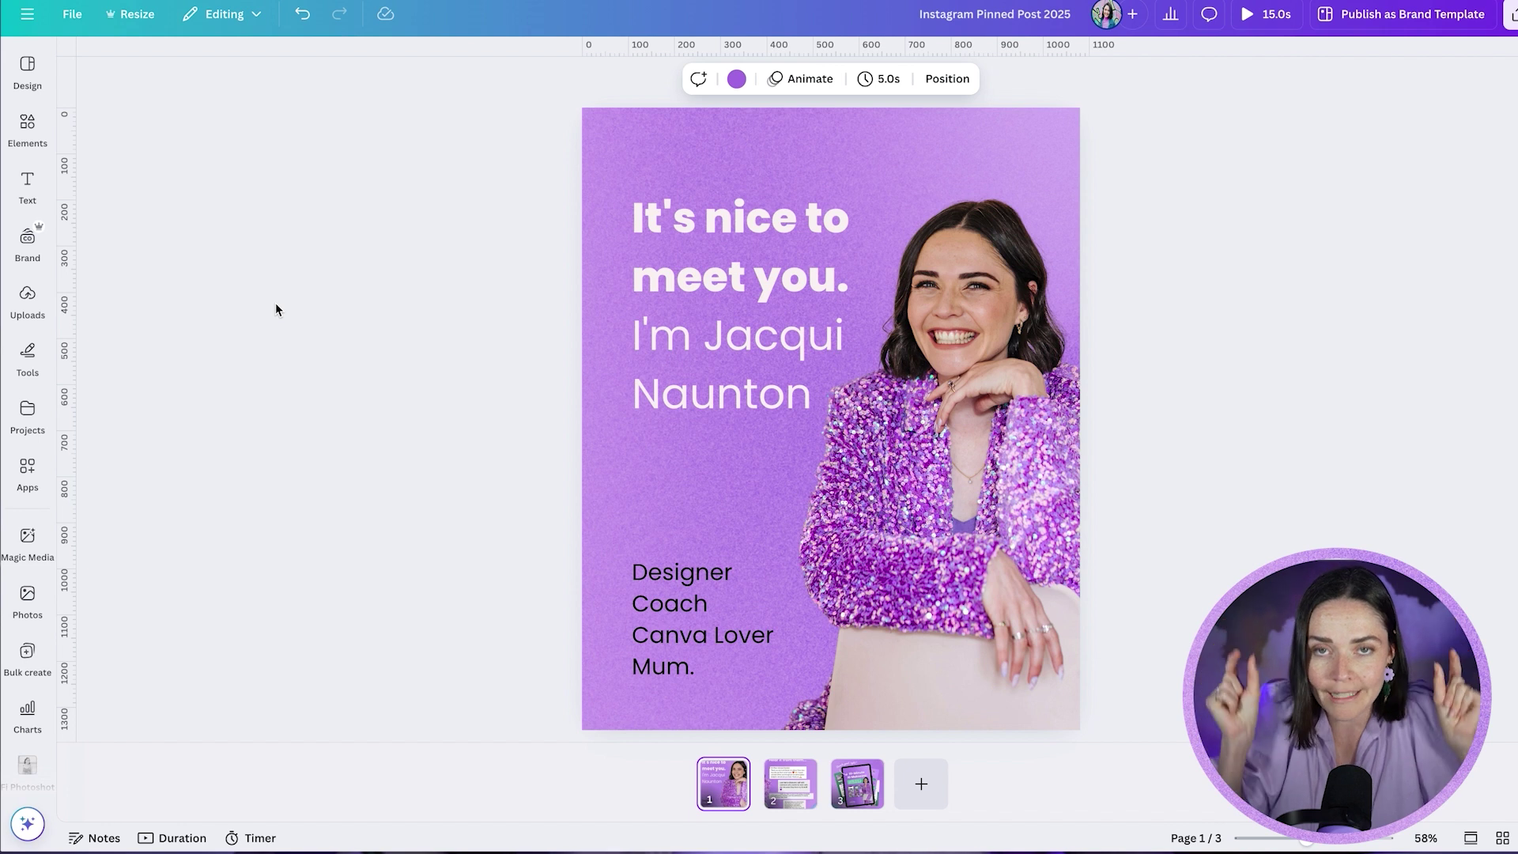
pyautogui.click(275, 309)
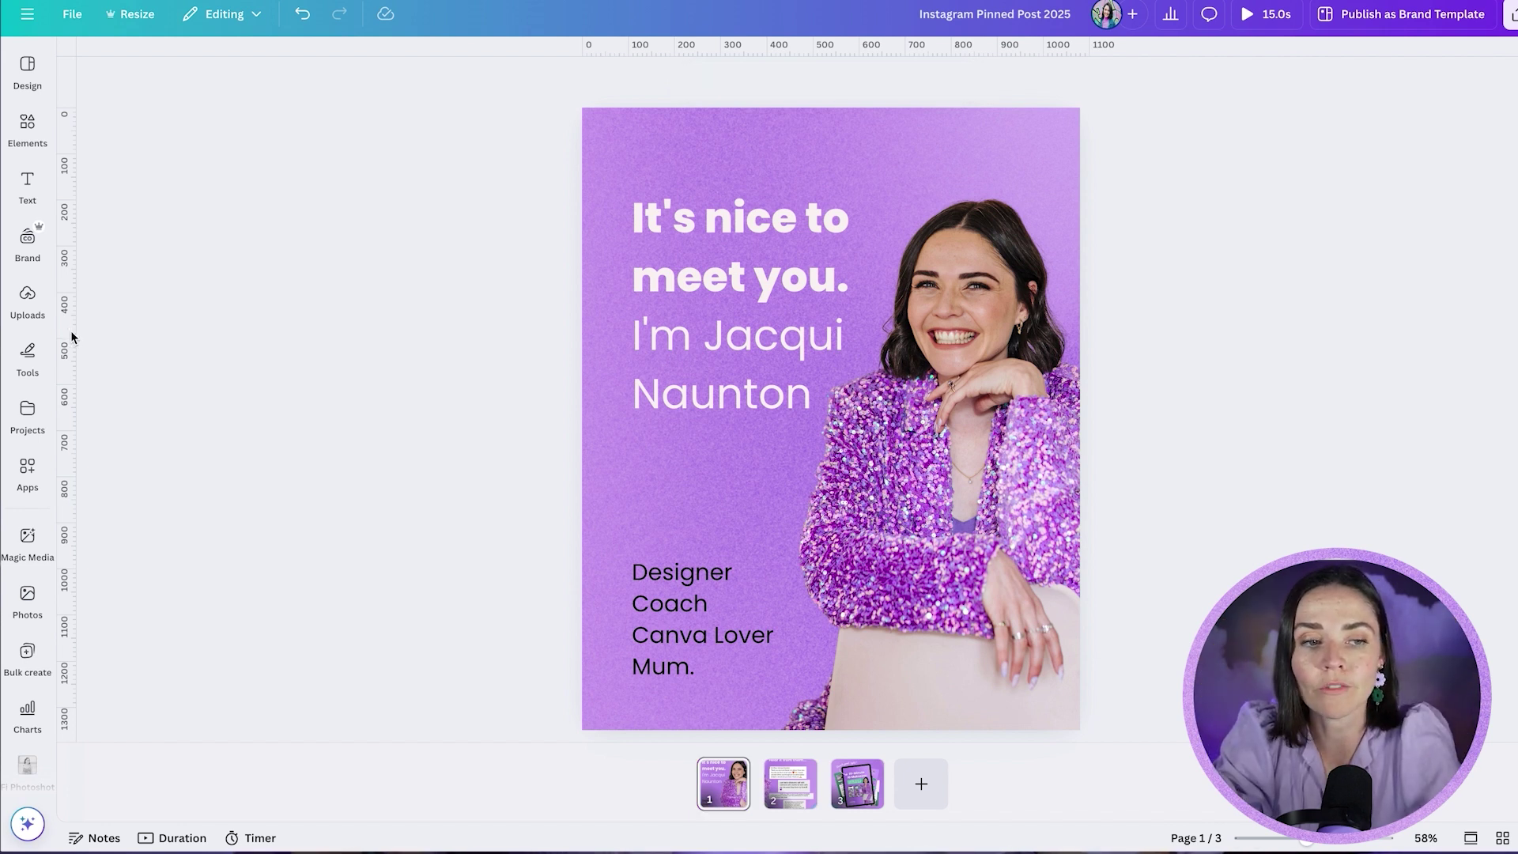
# Drag a vertical guide from the left ruler to about 25 px in from the intro page's left edge
pyautogui.moveTo(71, 332); pyautogui.dragTo(562, 370)
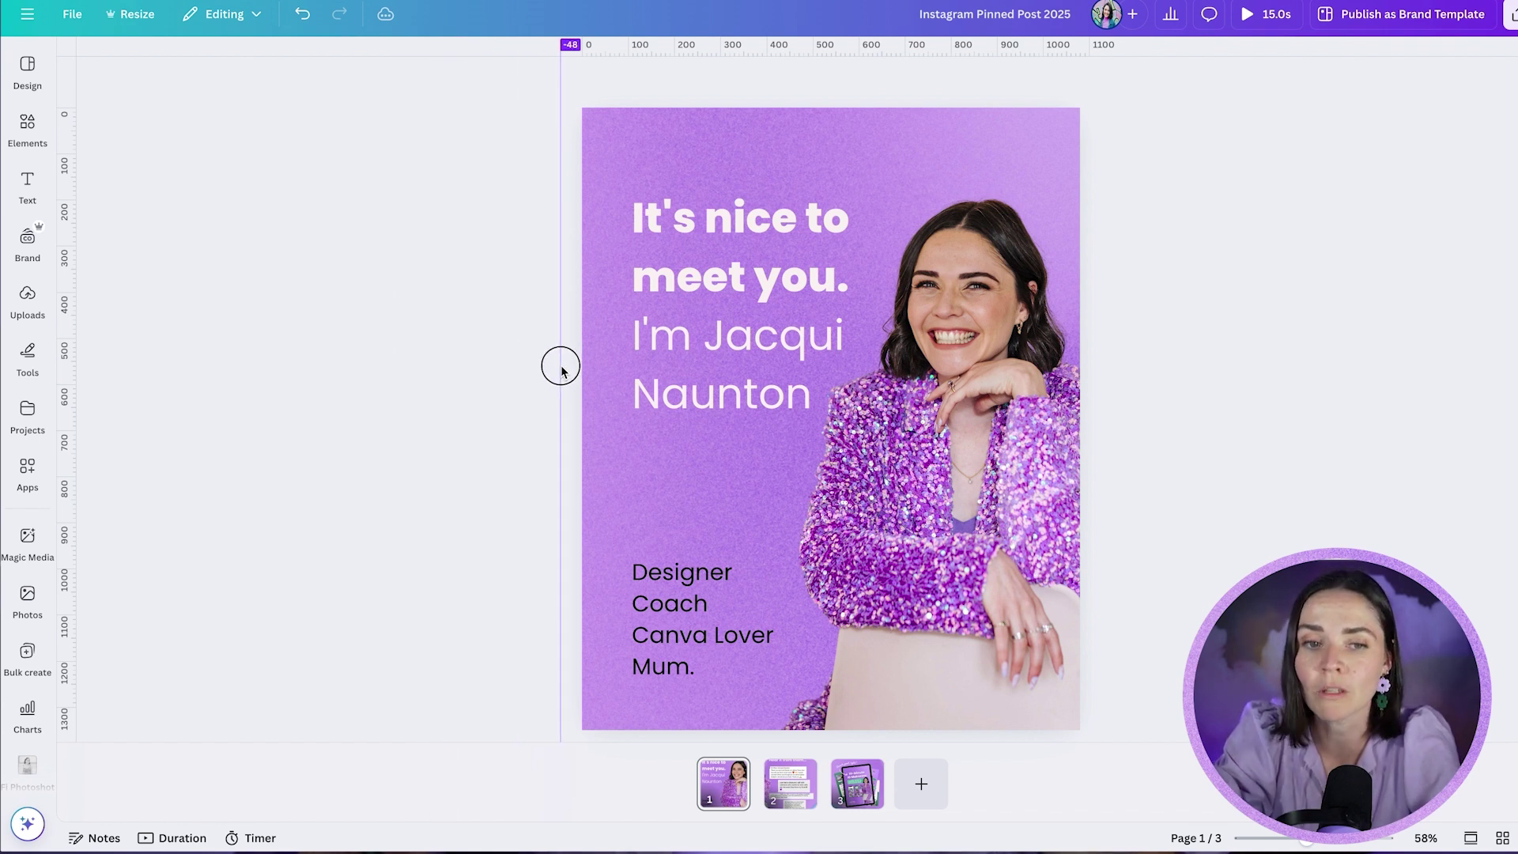
pyautogui.moveTo(562, 368); pyautogui.dragTo(596, 368)
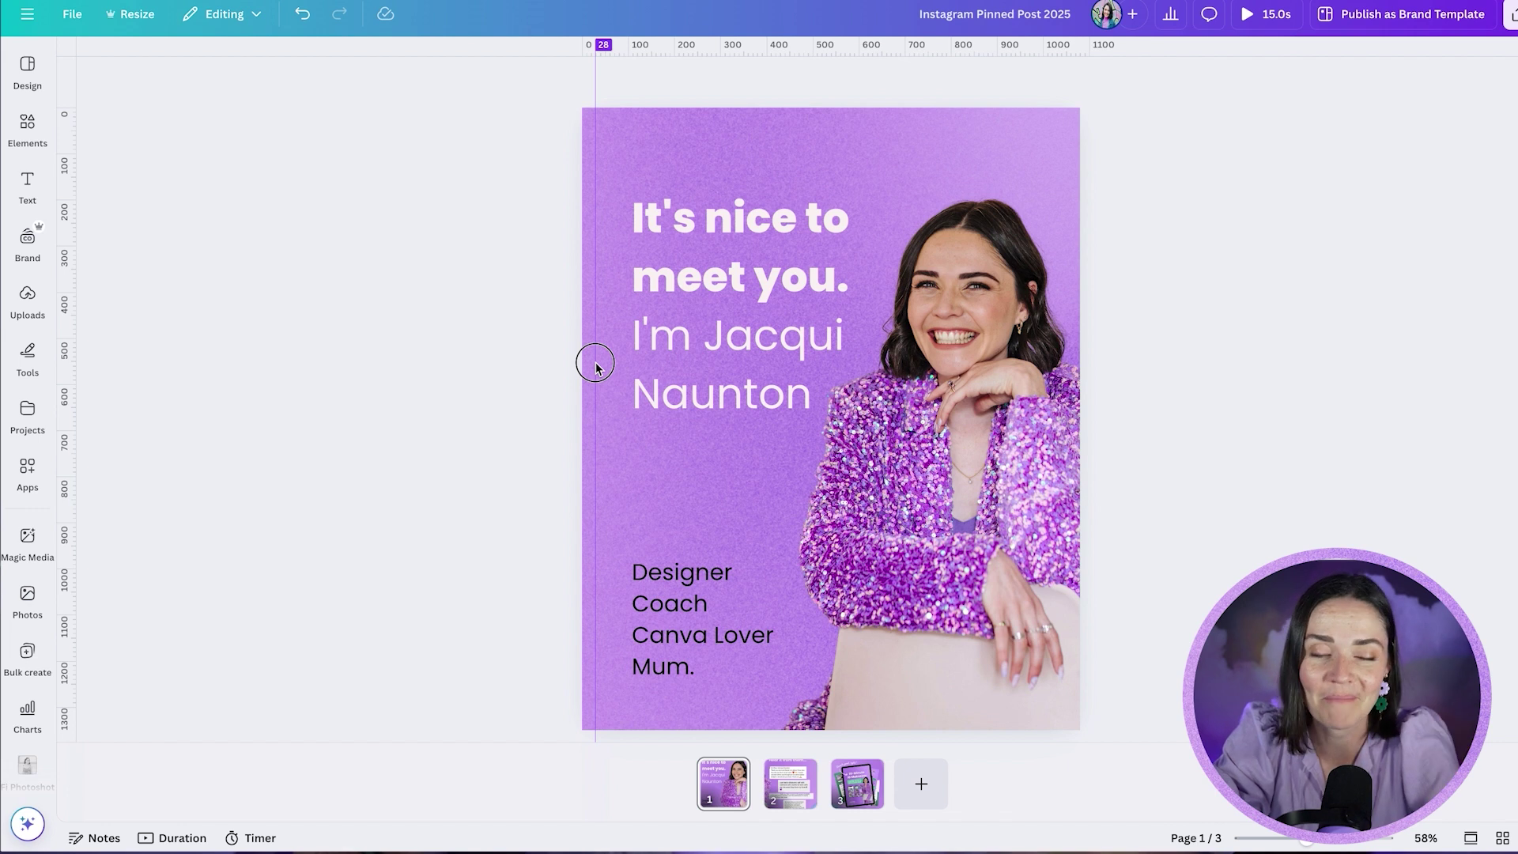
pyautogui.moveTo(594, 367); pyautogui.dragTo(598, 233)
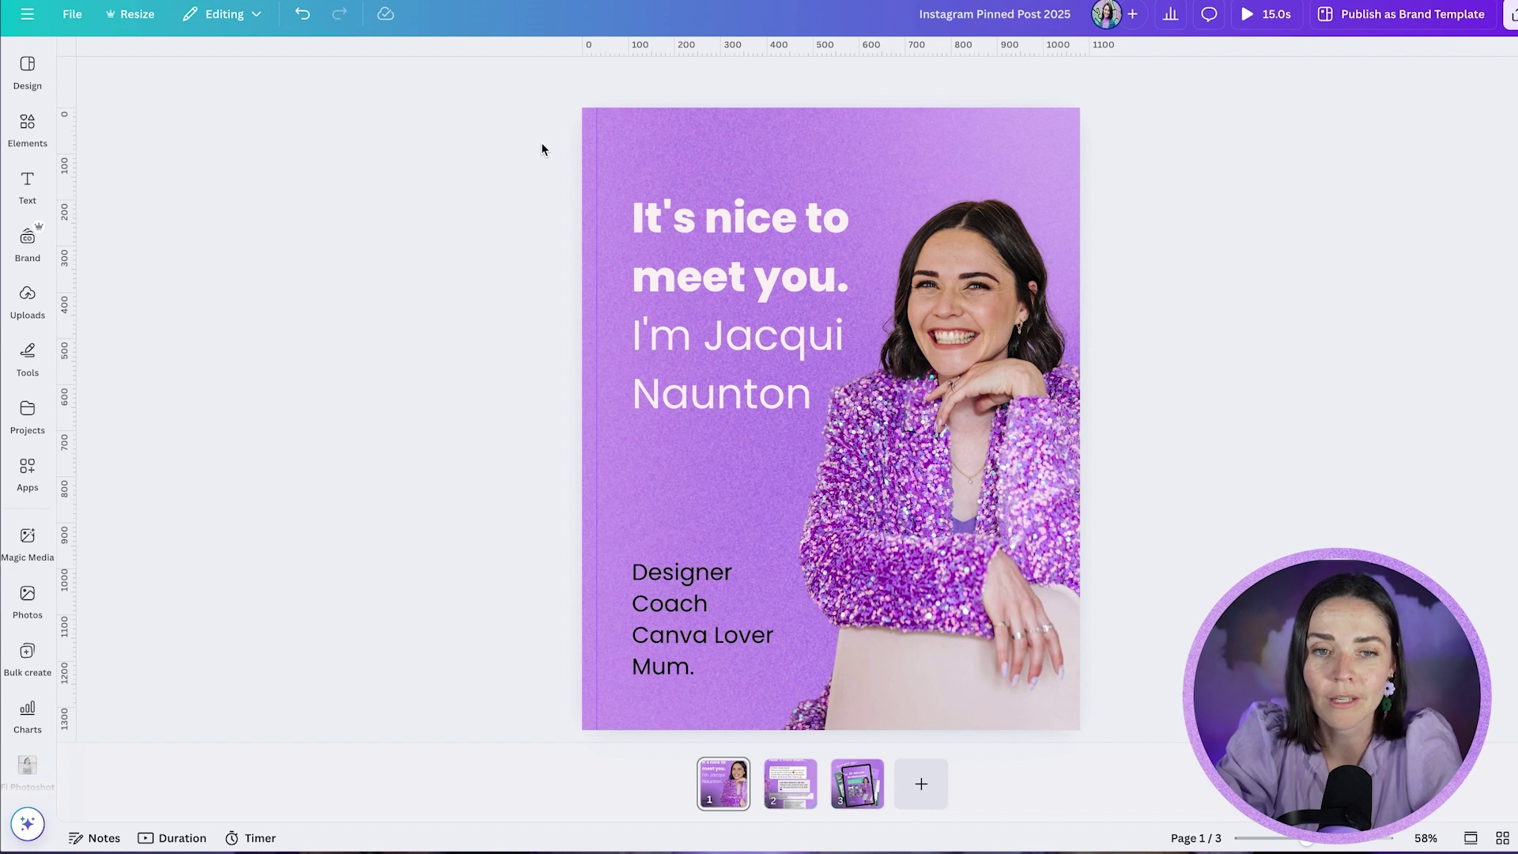
# Zoom in on the intro page's left edge and nudge the left guide to 33
pyautogui.keyDown('ctrl'); pyautogui.scroll(5, 542, 149); pyautogui.keyUp('ctrl')
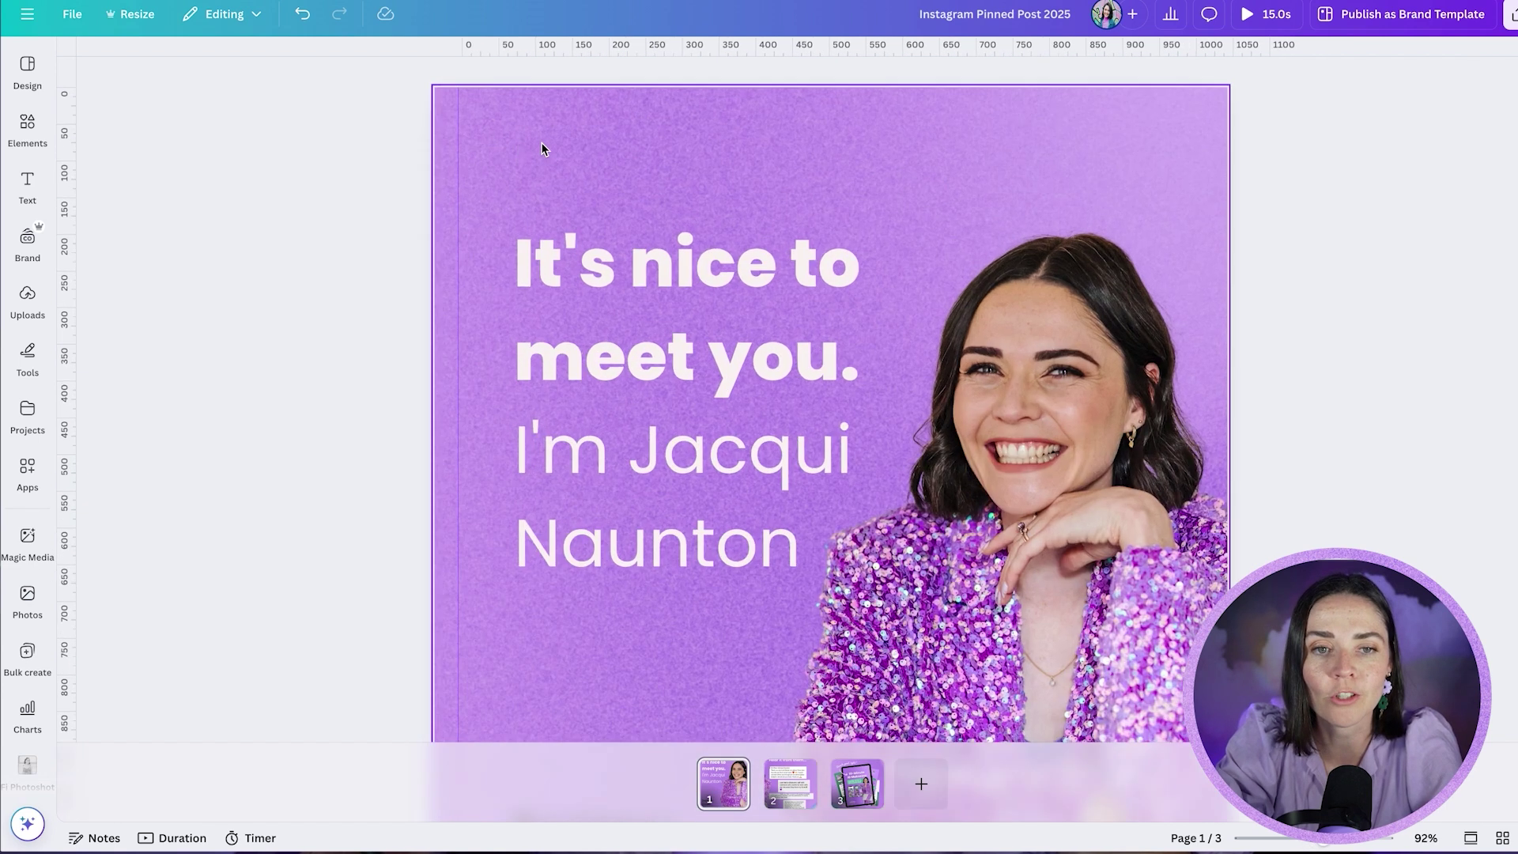
pyautogui.hotkey('ctrl', '+')
pyautogui.hotkey('ctrl', '+')
pyautogui.hotkey('ctrl', '+')
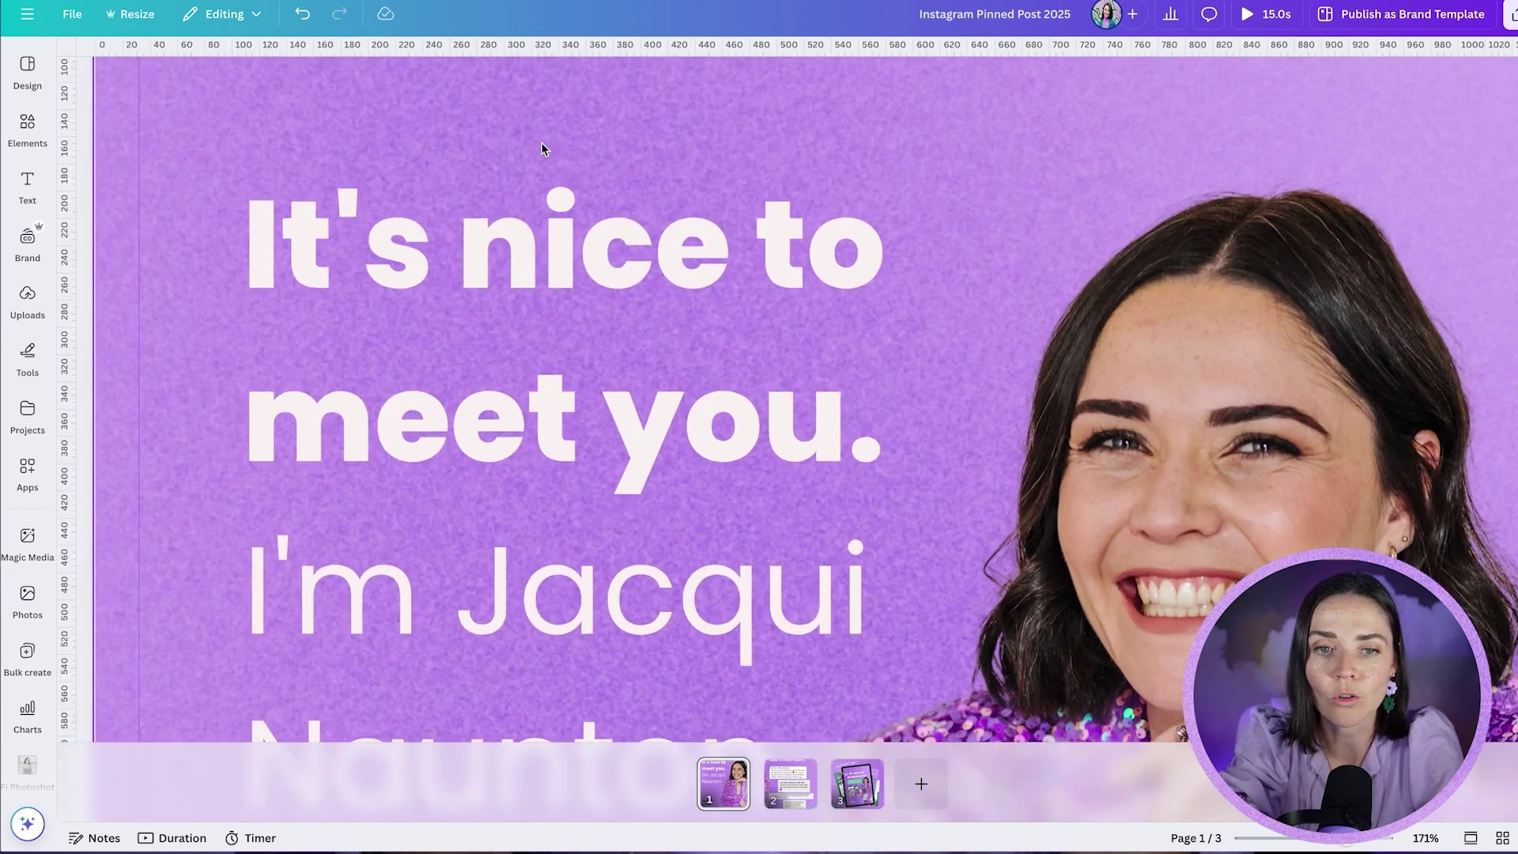
pyautogui.hotkey('ctrl', '-')
pyautogui.hotkey('ctrl', '-')
pyautogui.hotkey('ctrl', '-')
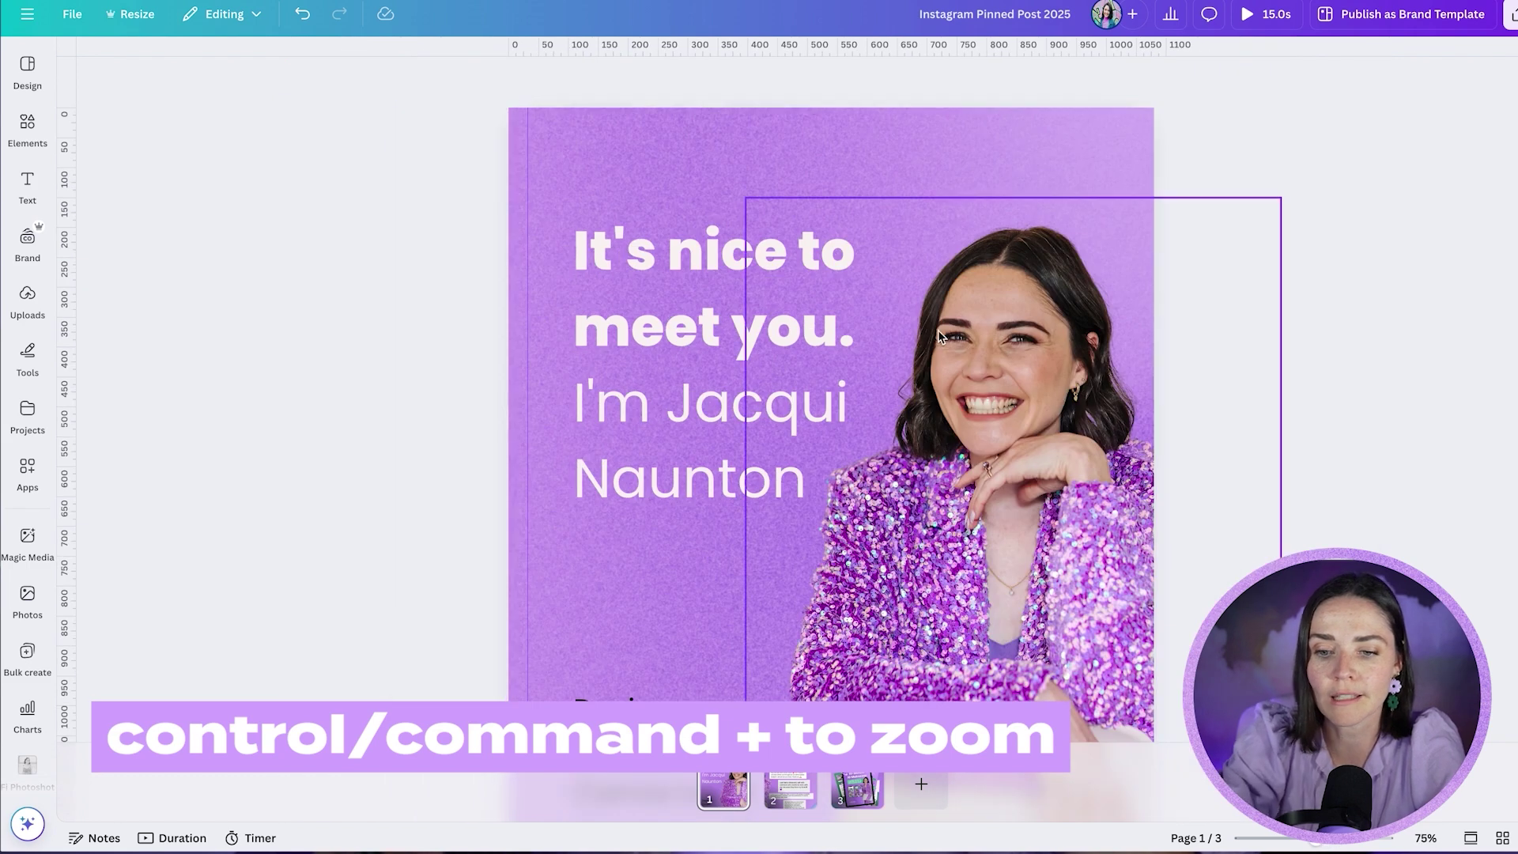
pyautogui.moveTo(1314, 843)
pyautogui.mouseDown()
pyautogui.moveTo(1353, 843)
pyautogui.moveTo(1332, 843)
pyautogui.mouseUp()
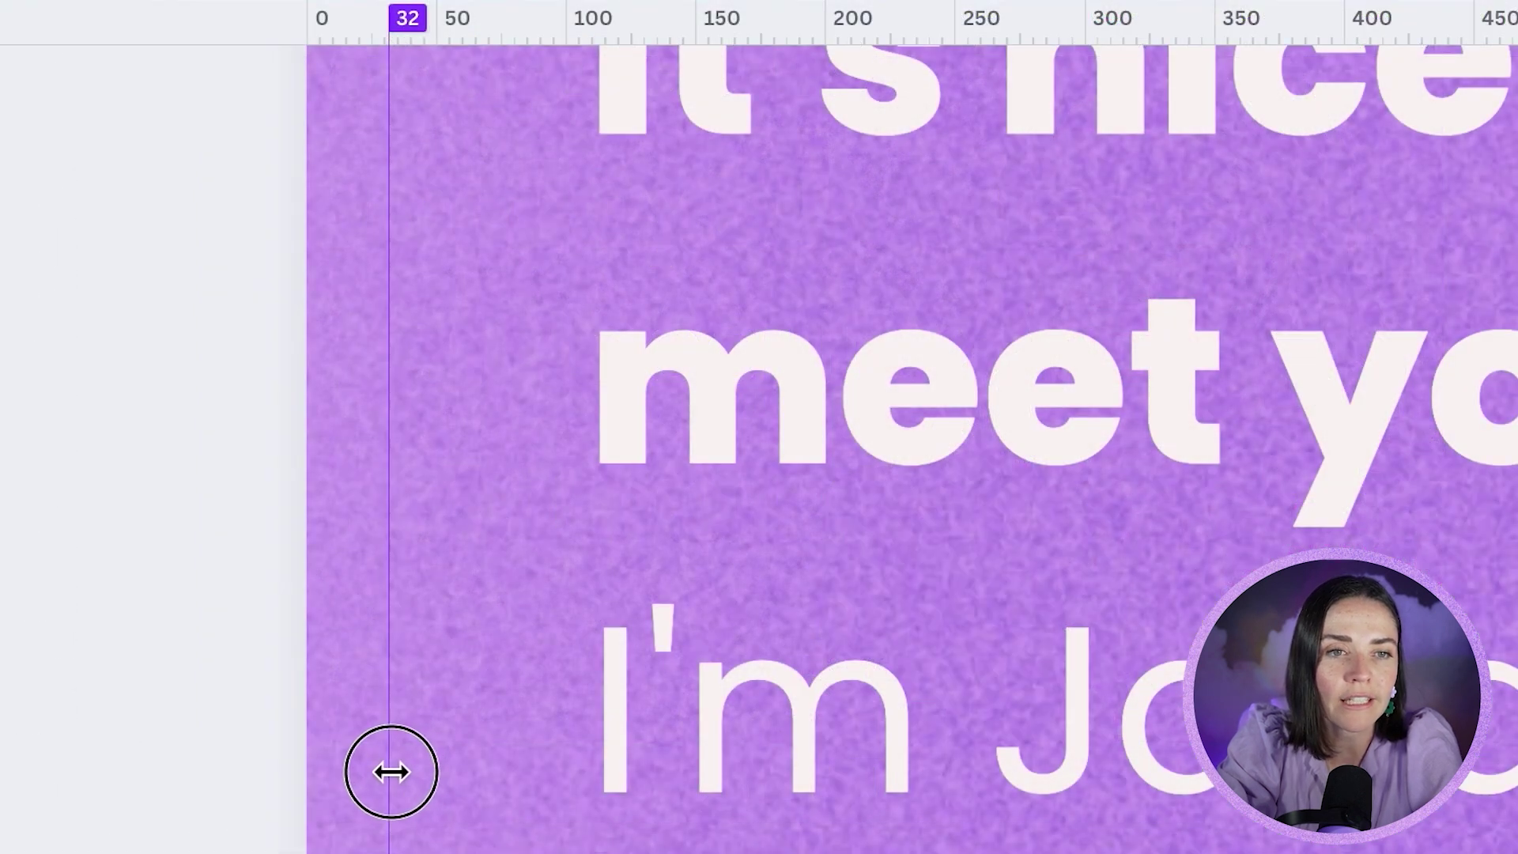
pyautogui.moveTo(391, 772); pyautogui.dragTo(396, 771)
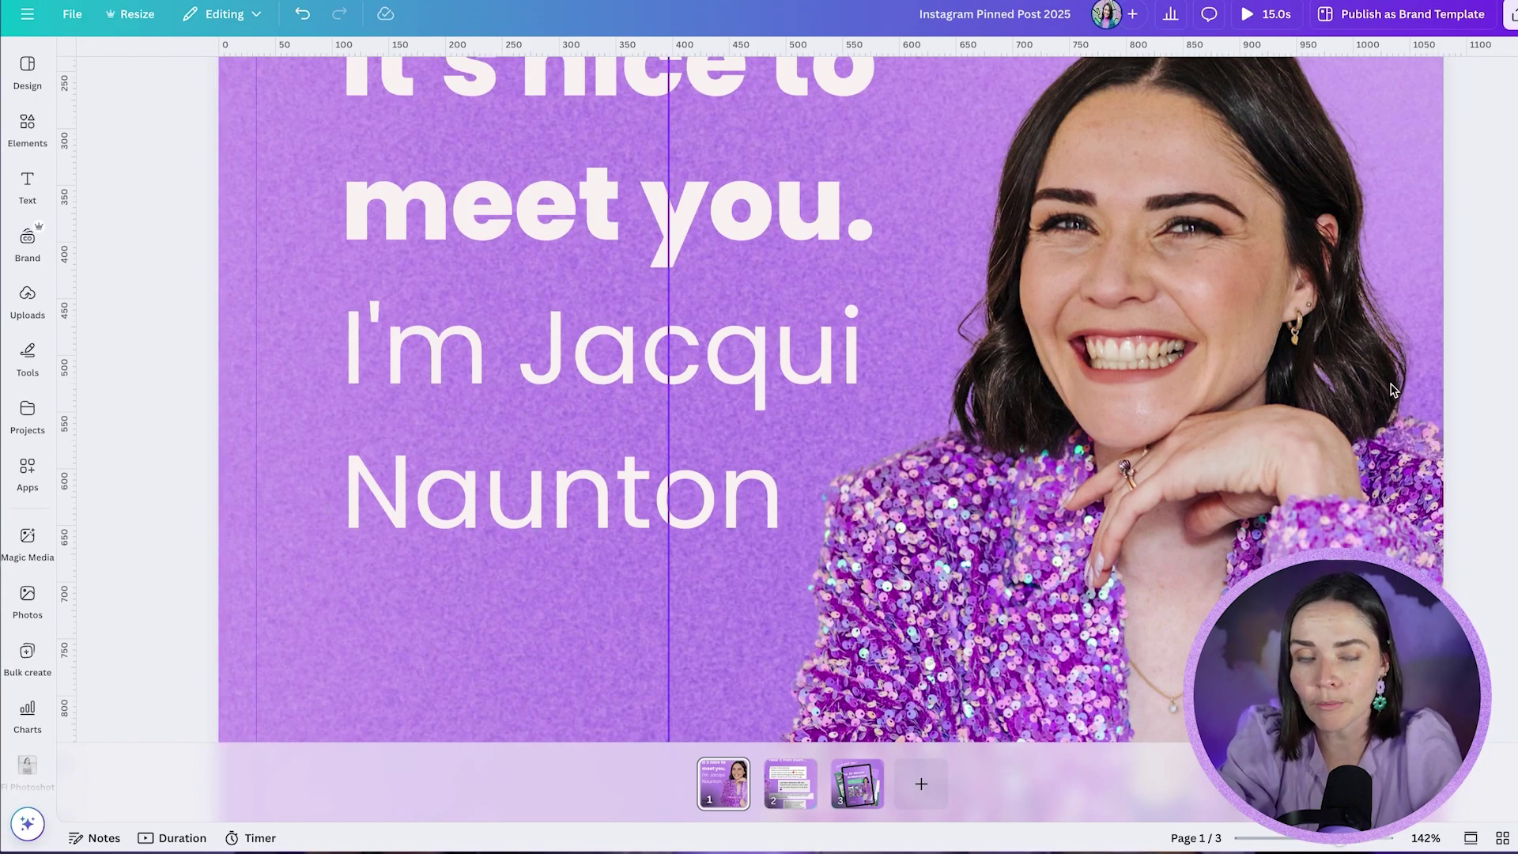
# Remove the stray guide and place a new vertical guide near the right edge, about 1032 px
pyautogui.moveTo(669, 411); pyautogui.dragTo(181, 413)
pyautogui.moveTo(68, 469); pyautogui.dragTo(1387, 340)
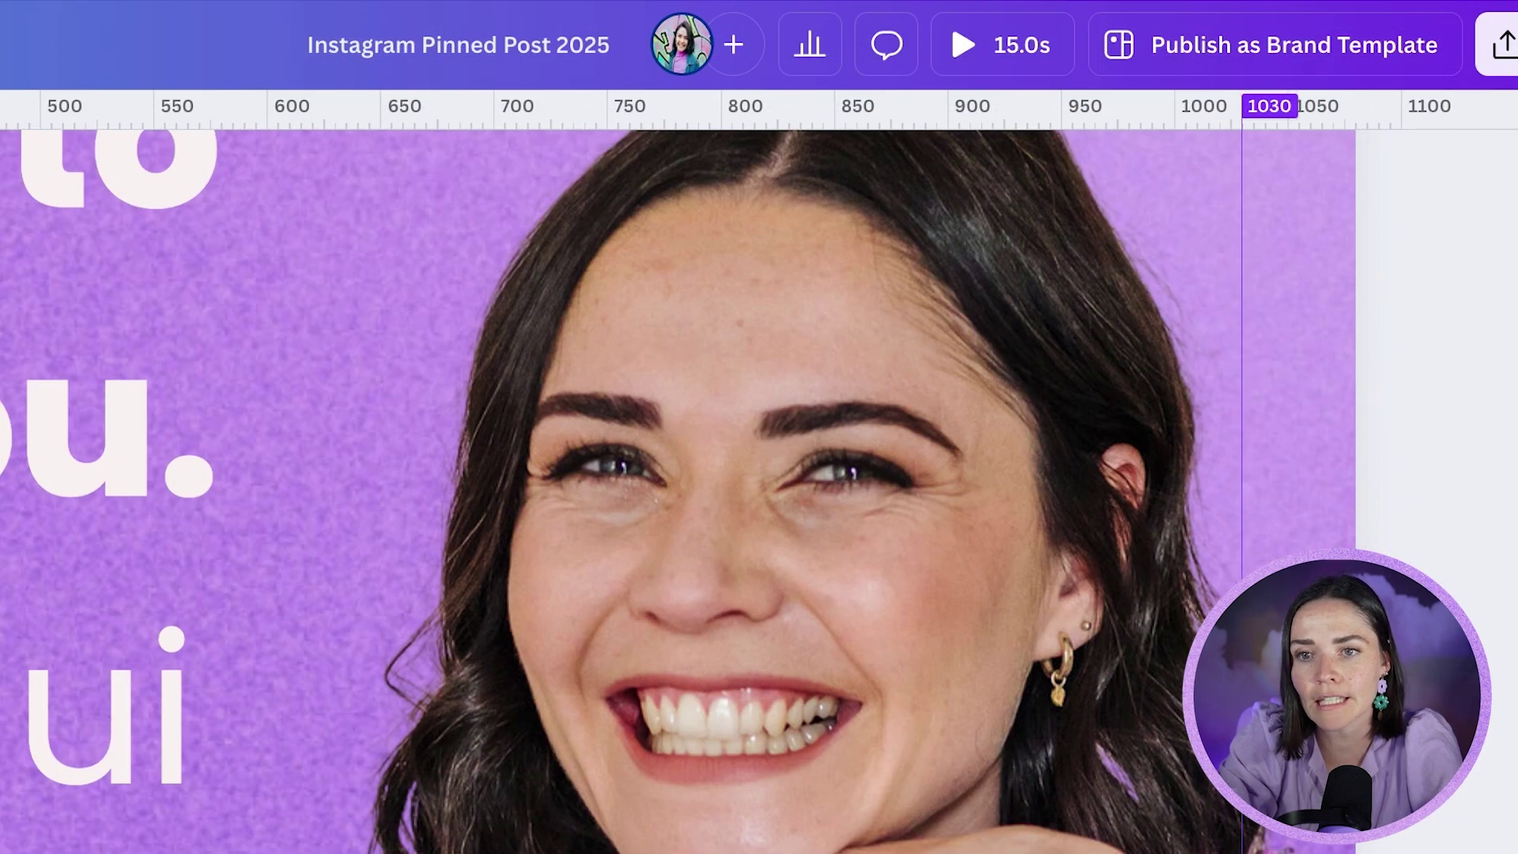
pyautogui.moveTo(1241, 340); pyautogui.dragTo(1253, 340)
pyautogui.scroll(-3, 1363, 305)
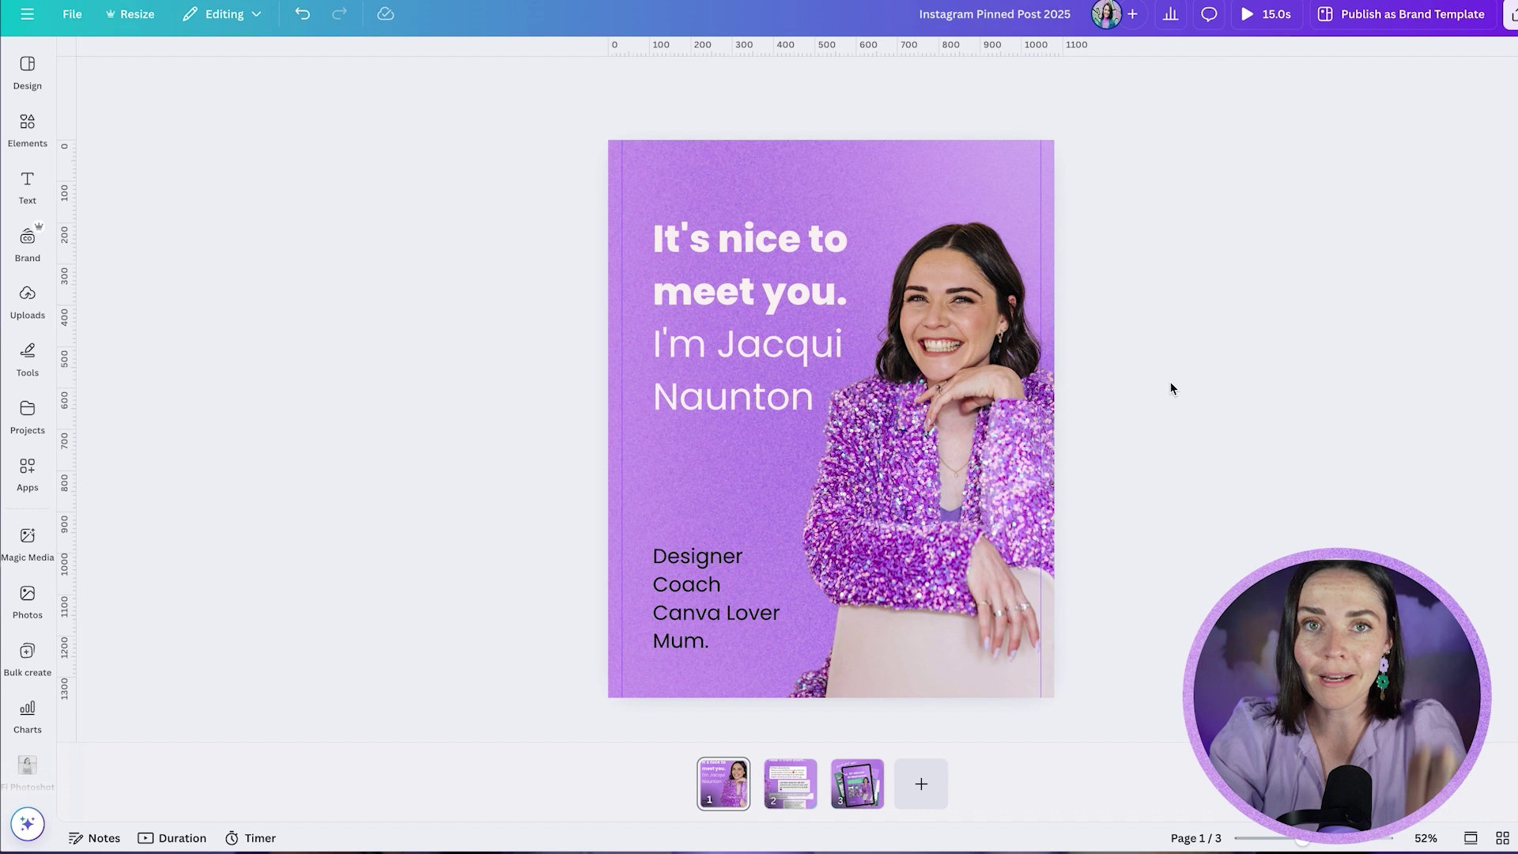
# Add a brown square with R and stretch it into a 33 × 324 px bar along the right edge
pyautogui.keyDown('ctrl'); pyautogui.scroll(3, 1171, 382); pyautogui.keyUp('ctrl')
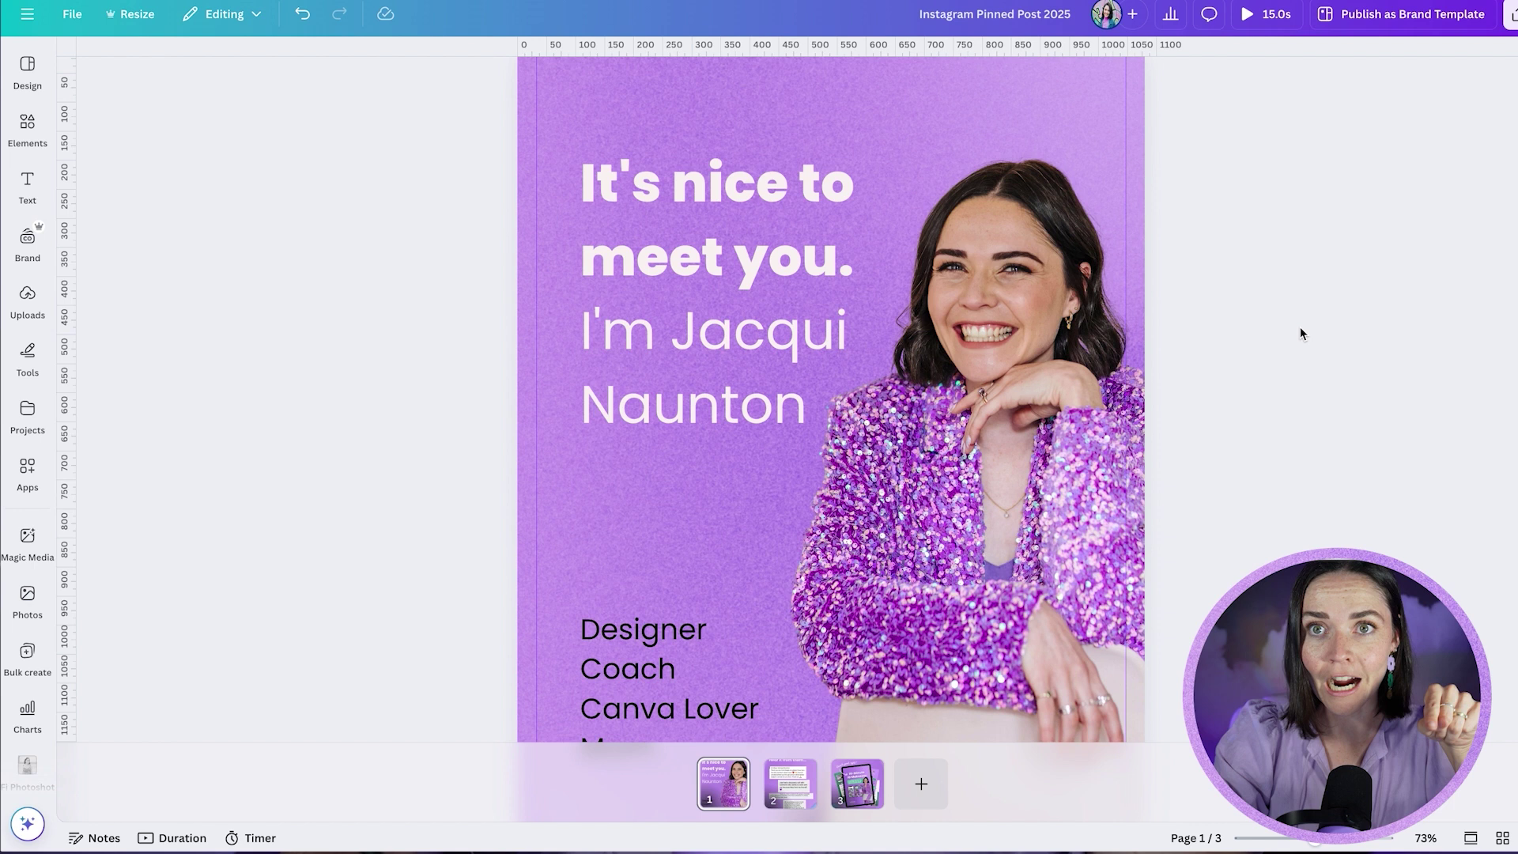
pyautogui.press('r')
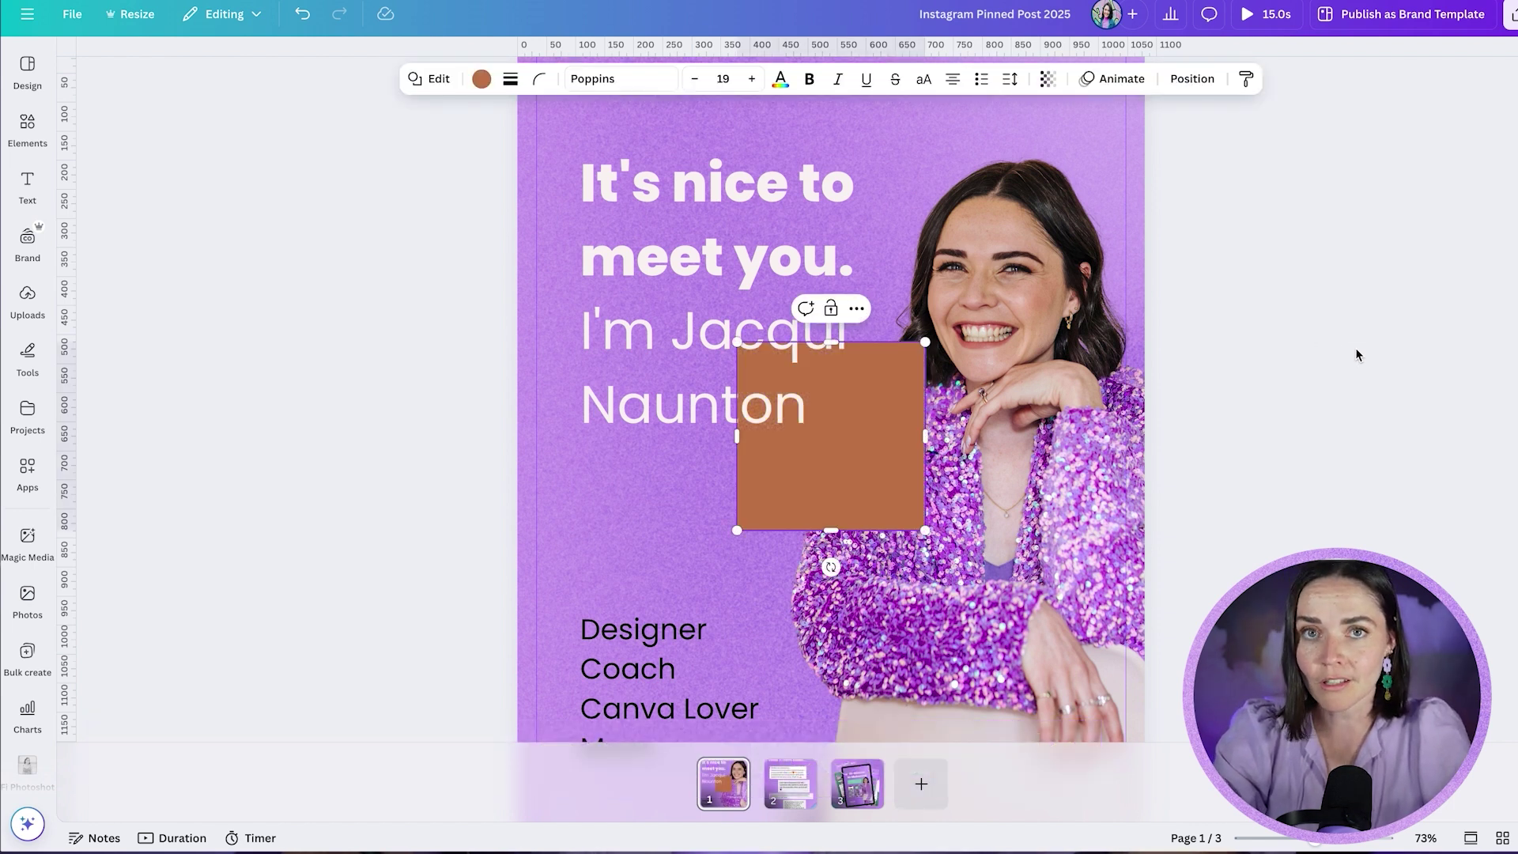
pyautogui.moveTo(909, 495); pyautogui.dragTo(979, 495)
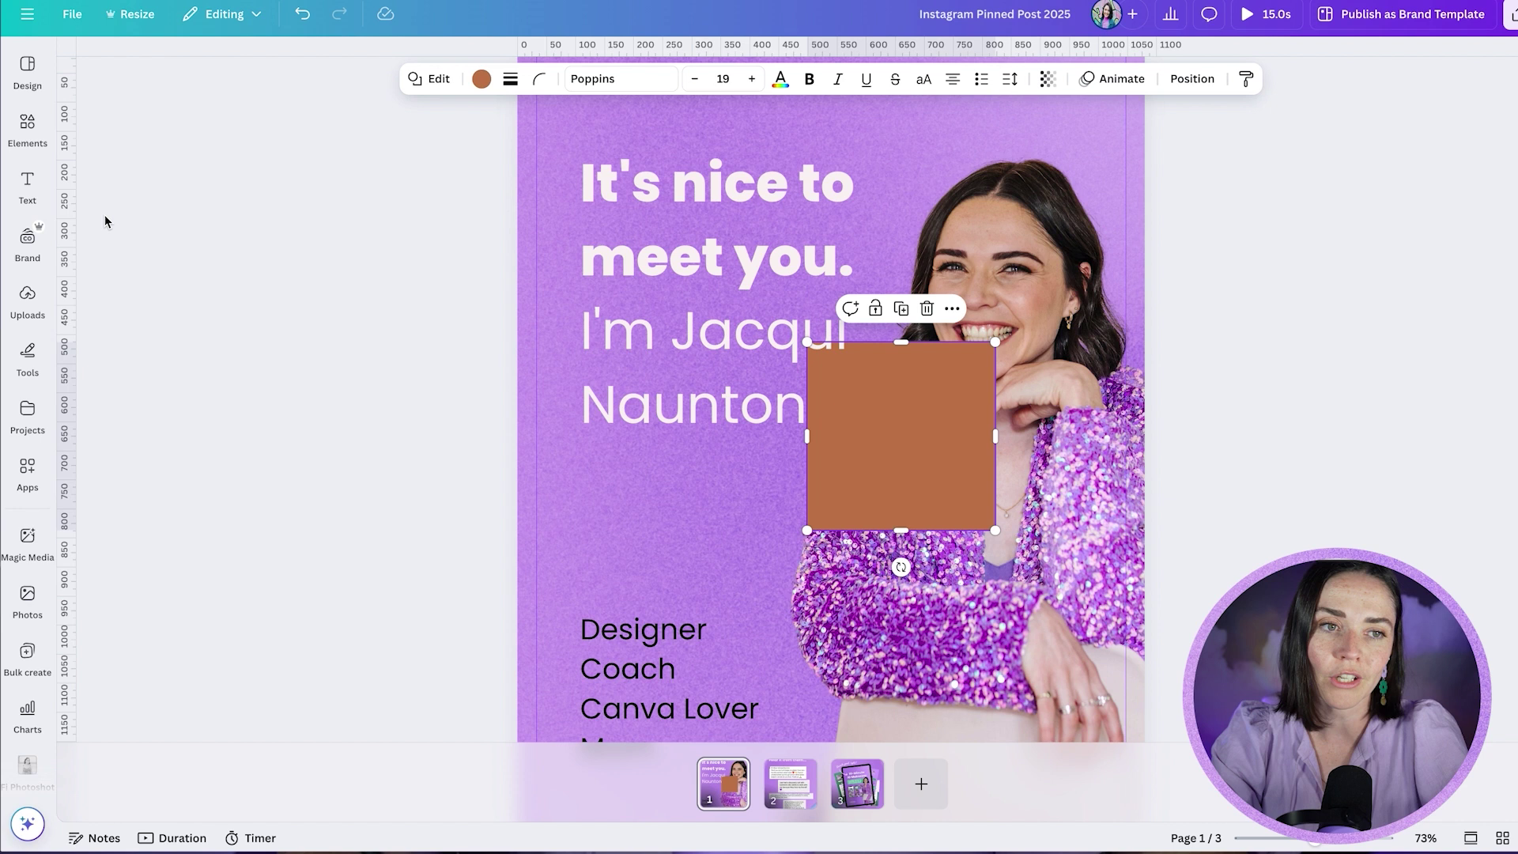
pyautogui.click(27, 126)
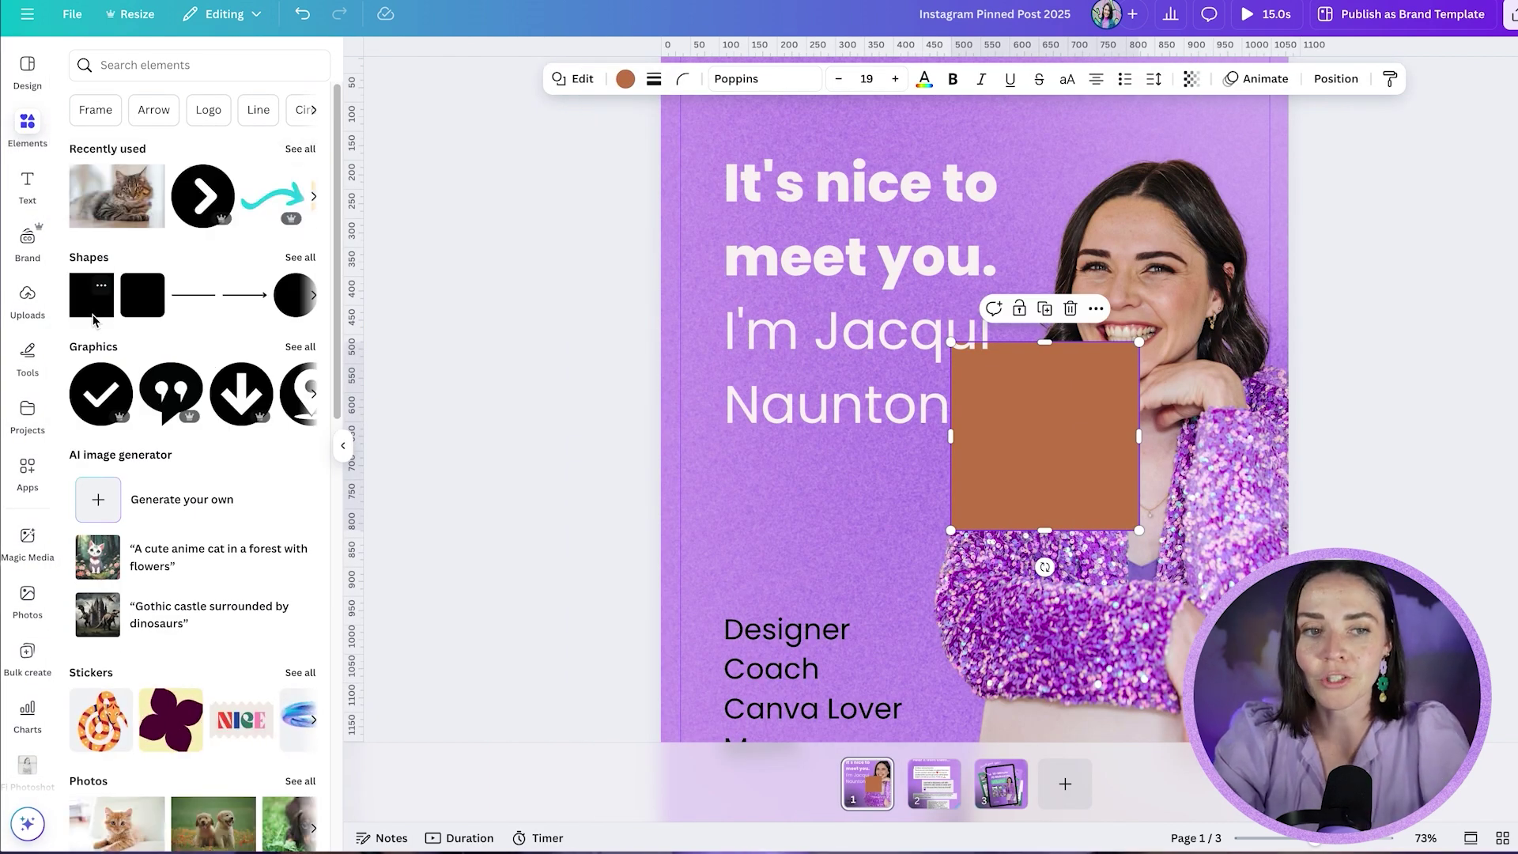
pyautogui.click(569, 262)
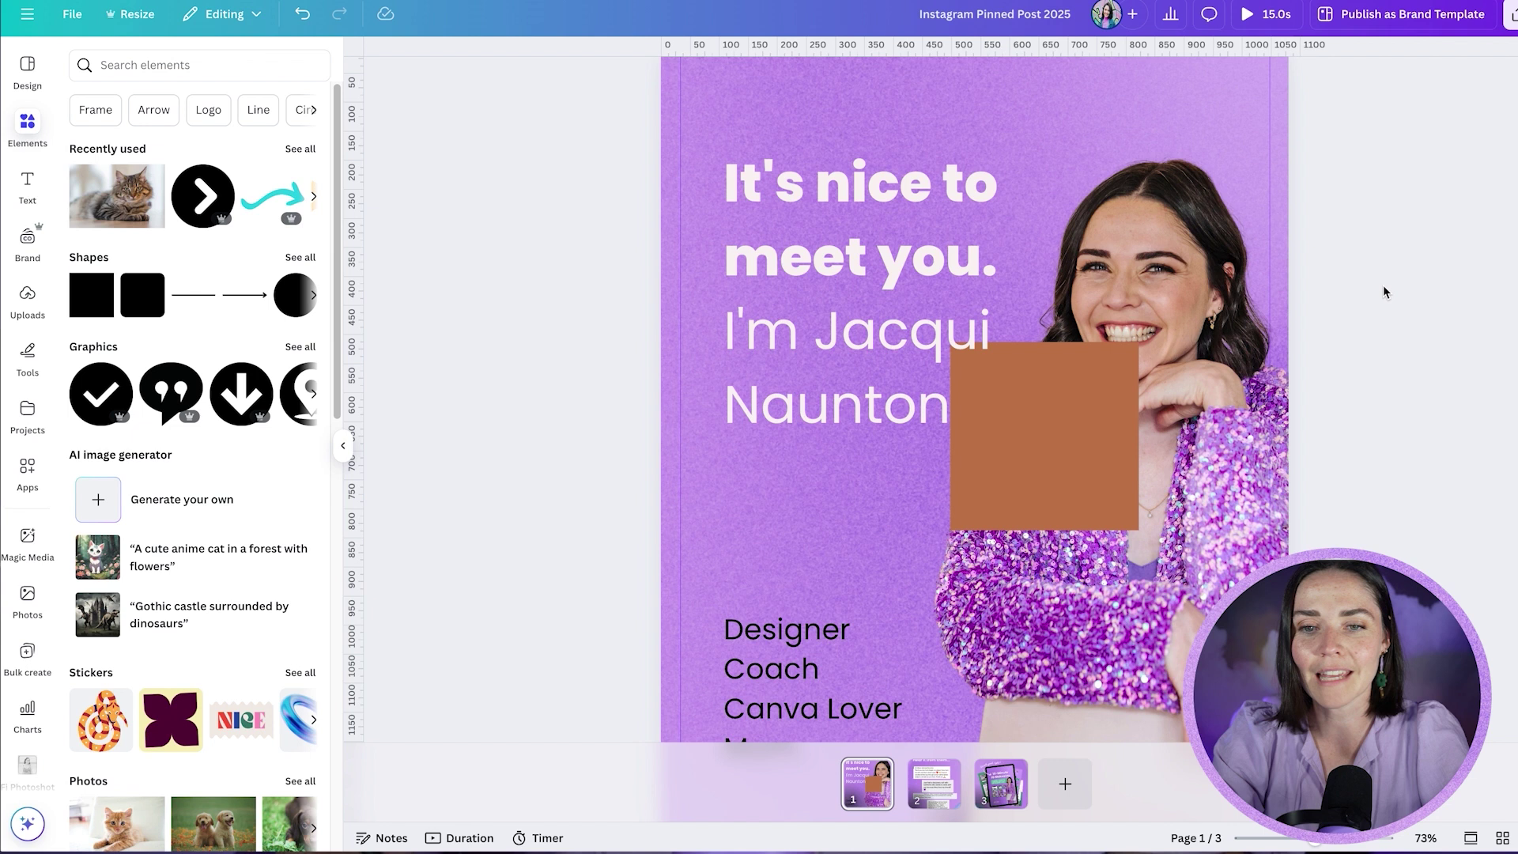
pyautogui.moveTo(1081, 467); pyautogui.dragTo(1230, 387)
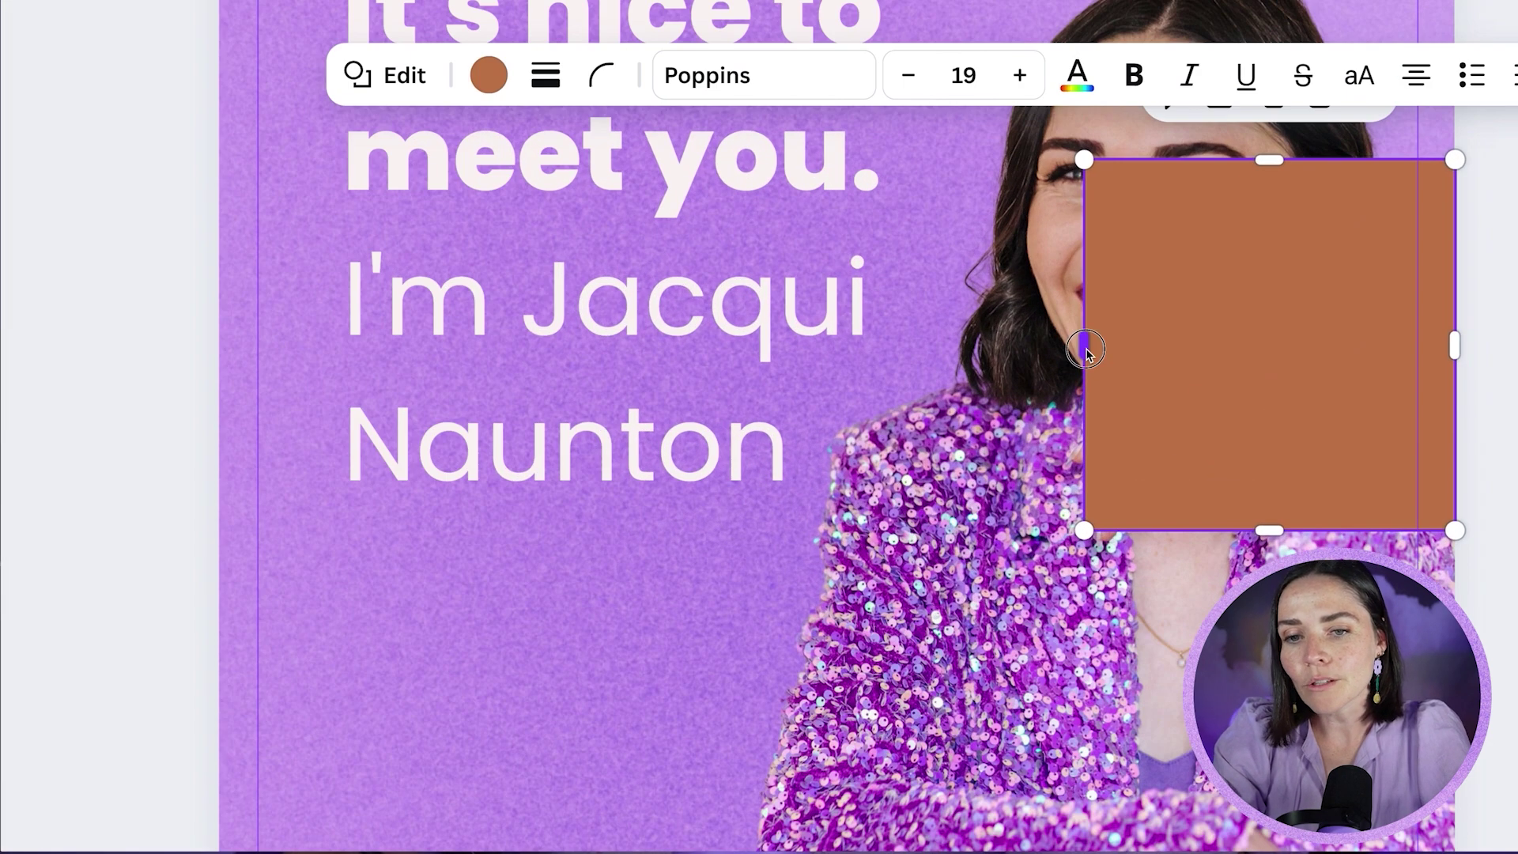
pyautogui.moveTo(1086, 350); pyautogui.dragTo(1418, 329)
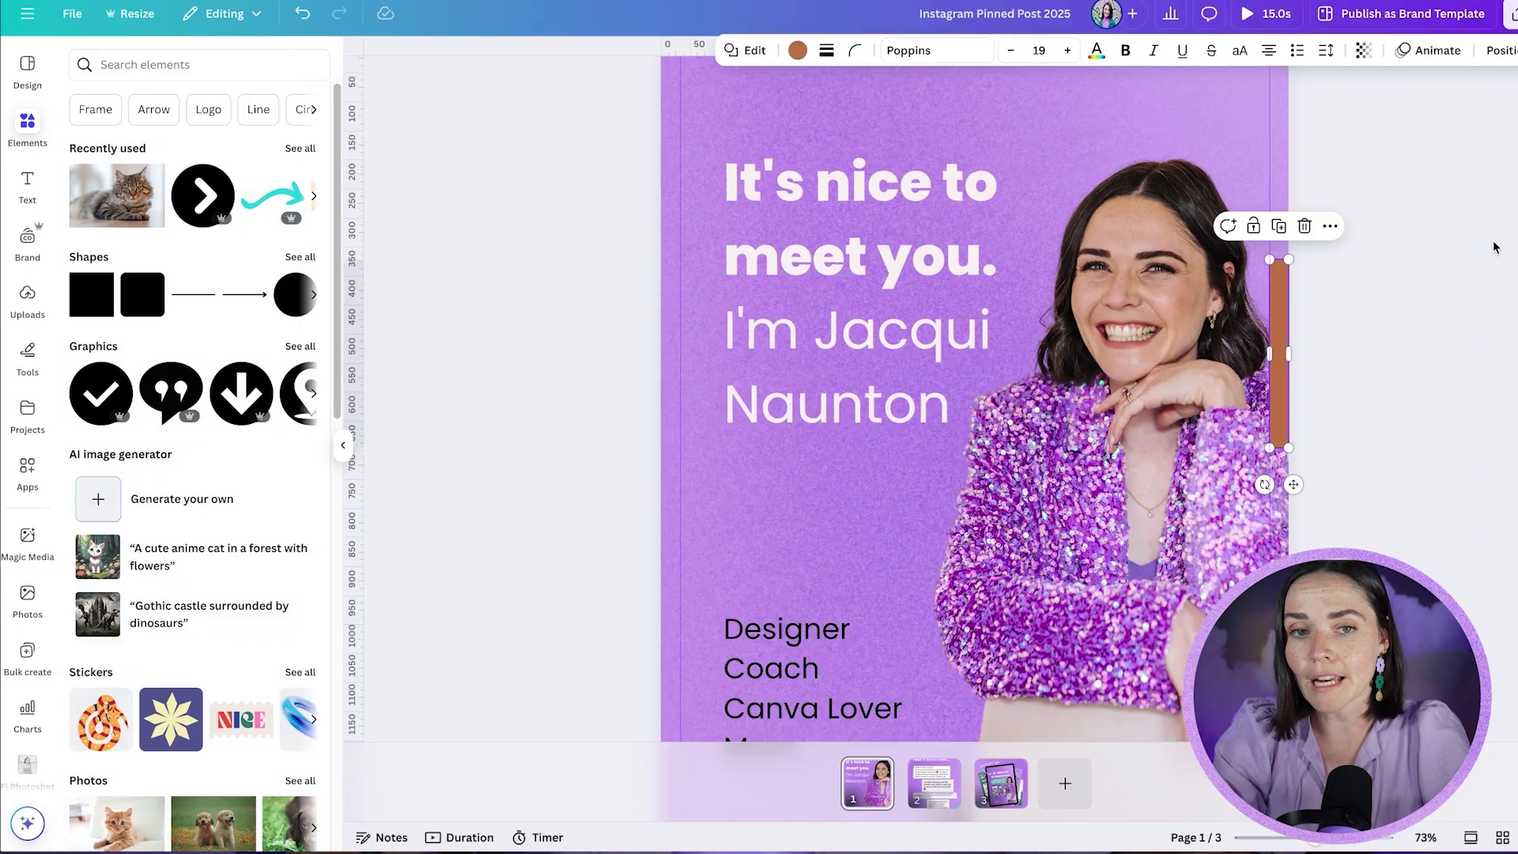
# Copy the woman's photo and brown bar together, then go to page 2, the testimonials page
pyautogui.hotkey('ctrl', '-')
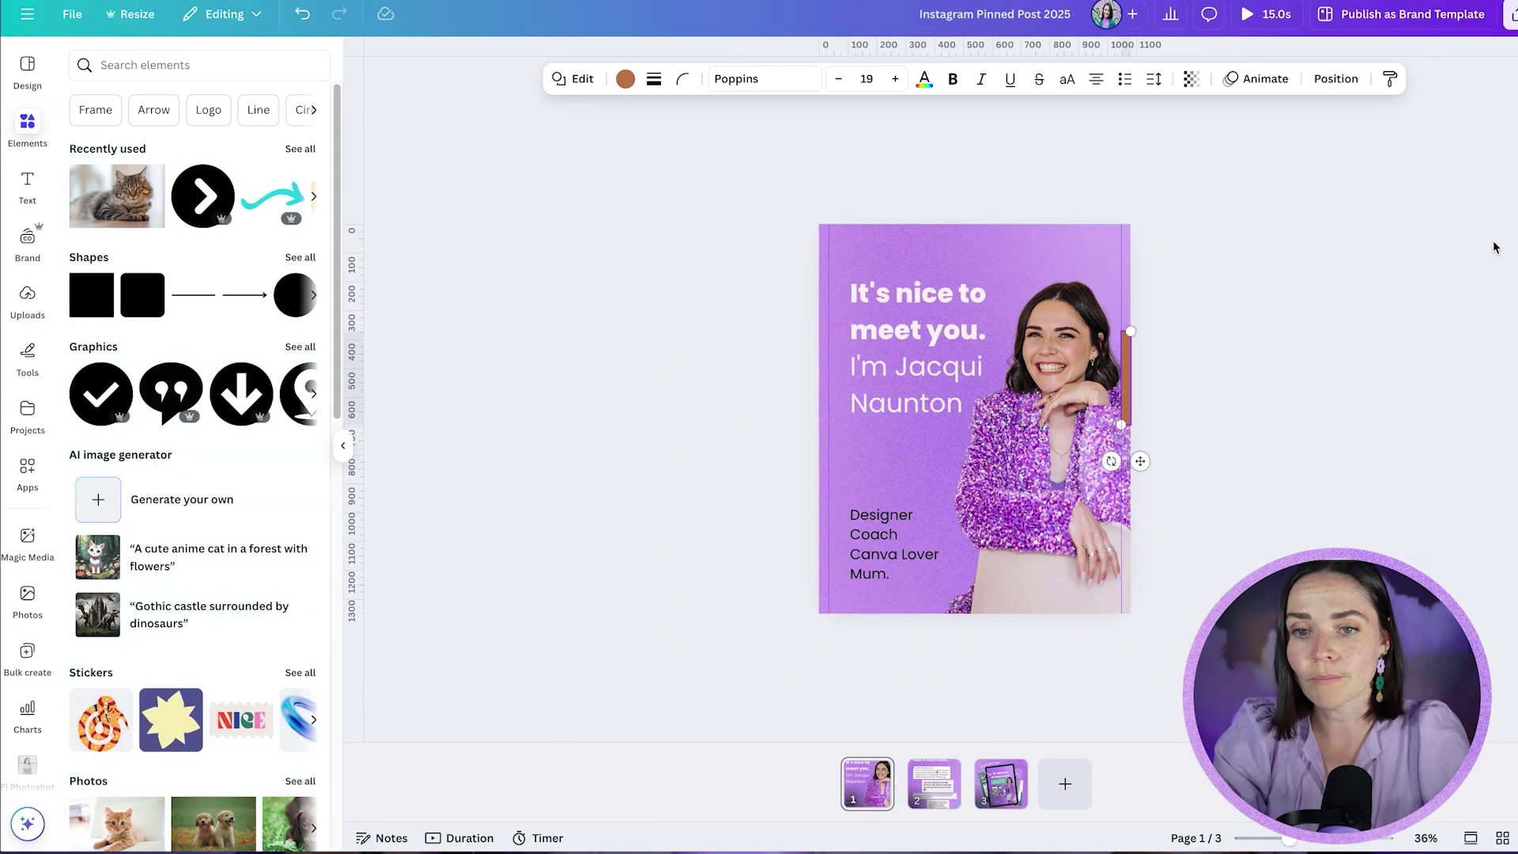
pyautogui.hotkey('ctrl', '+')
pyautogui.hotkey('ctrl', '+')
pyautogui.hotkey('ctrl', '+')
pyautogui.hotkey('ctrl', '+')
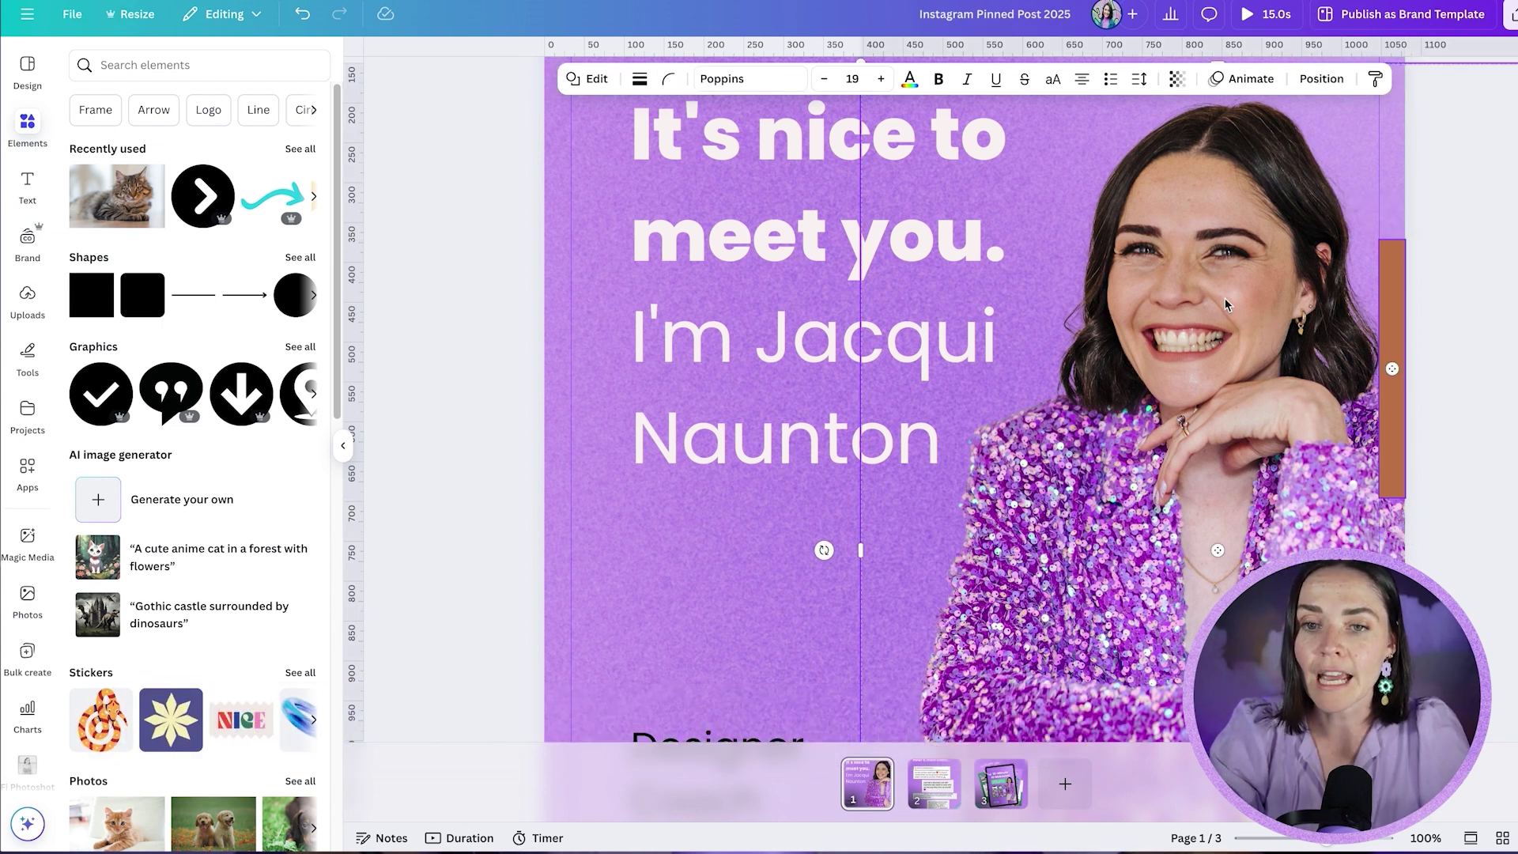
pyautogui.scroll(-3, 1226, 297)
pyautogui.keyDown('shift'); pyautogui.click(1093, 424); pyautogui.keyUp('shift')
pyautogui.moveTo(1094, 425); pyautogui.dragTo(1138, 409)
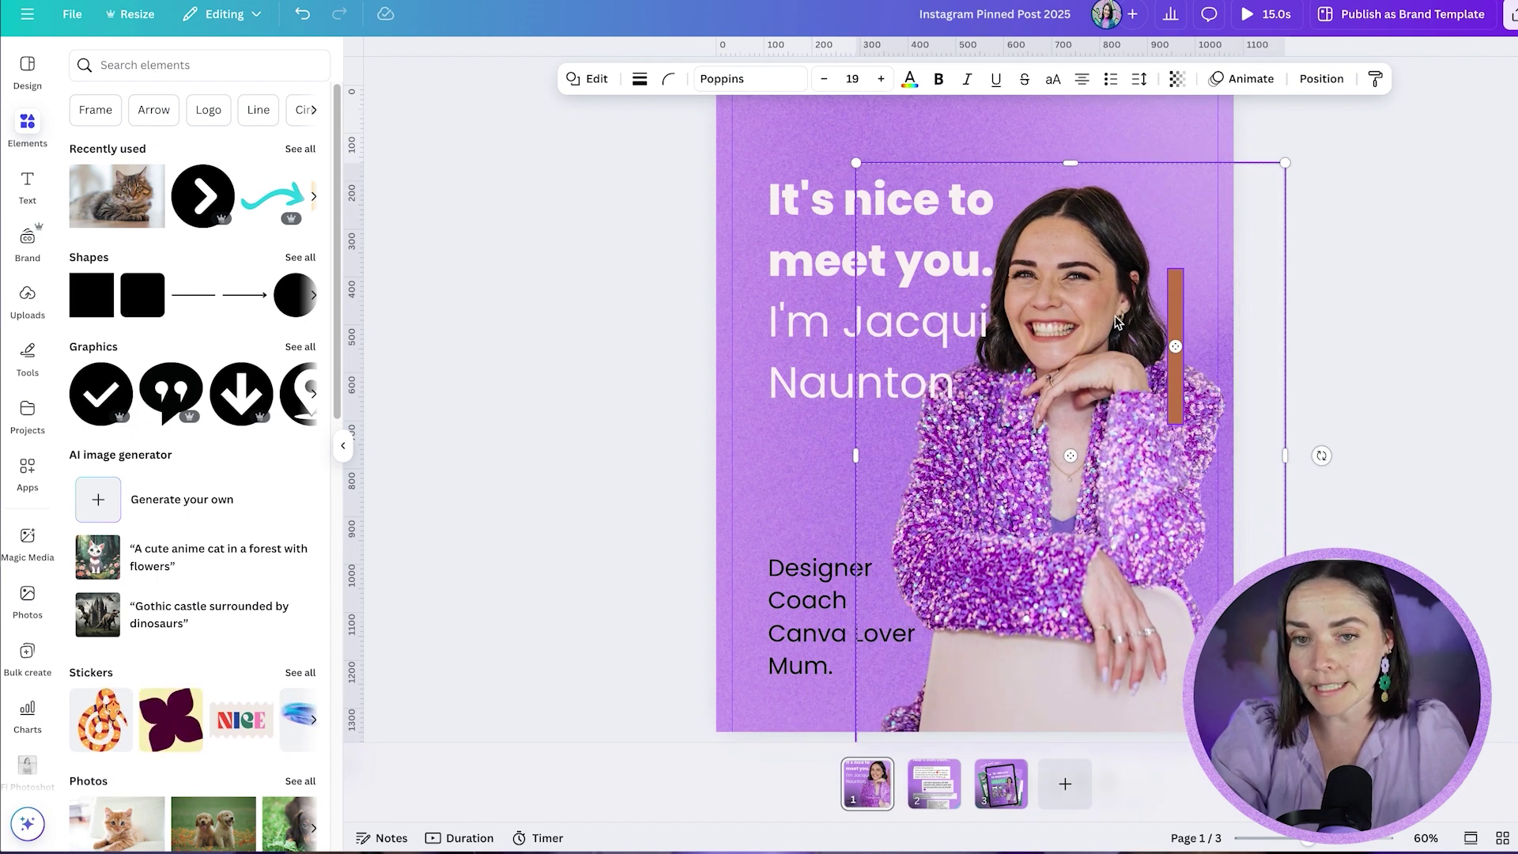
pyautogui.hotkey('ctrl', 'z')
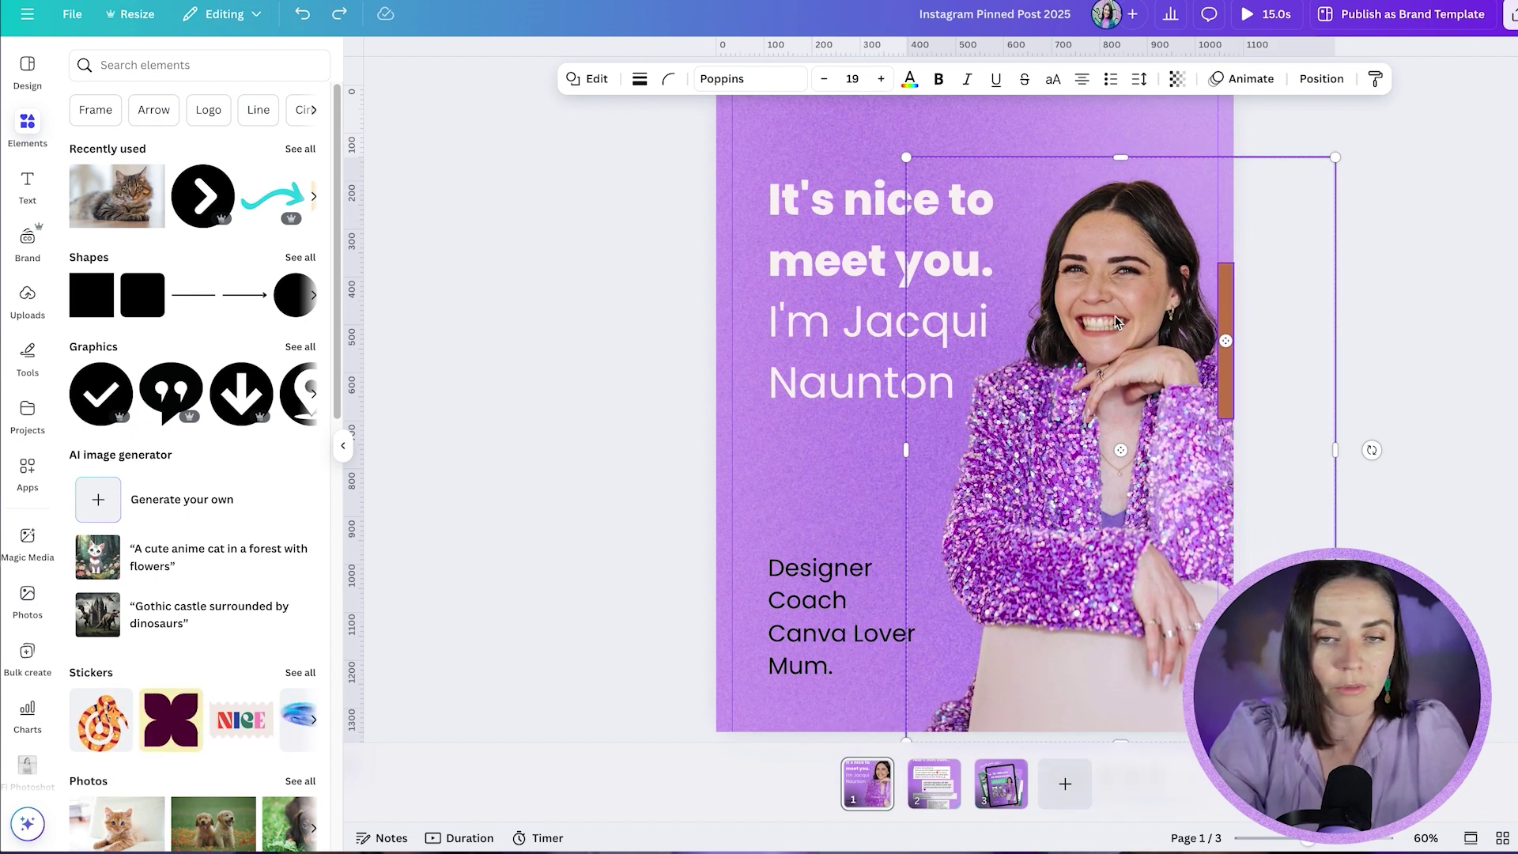
pyautogui.rightClick(1115, 315)
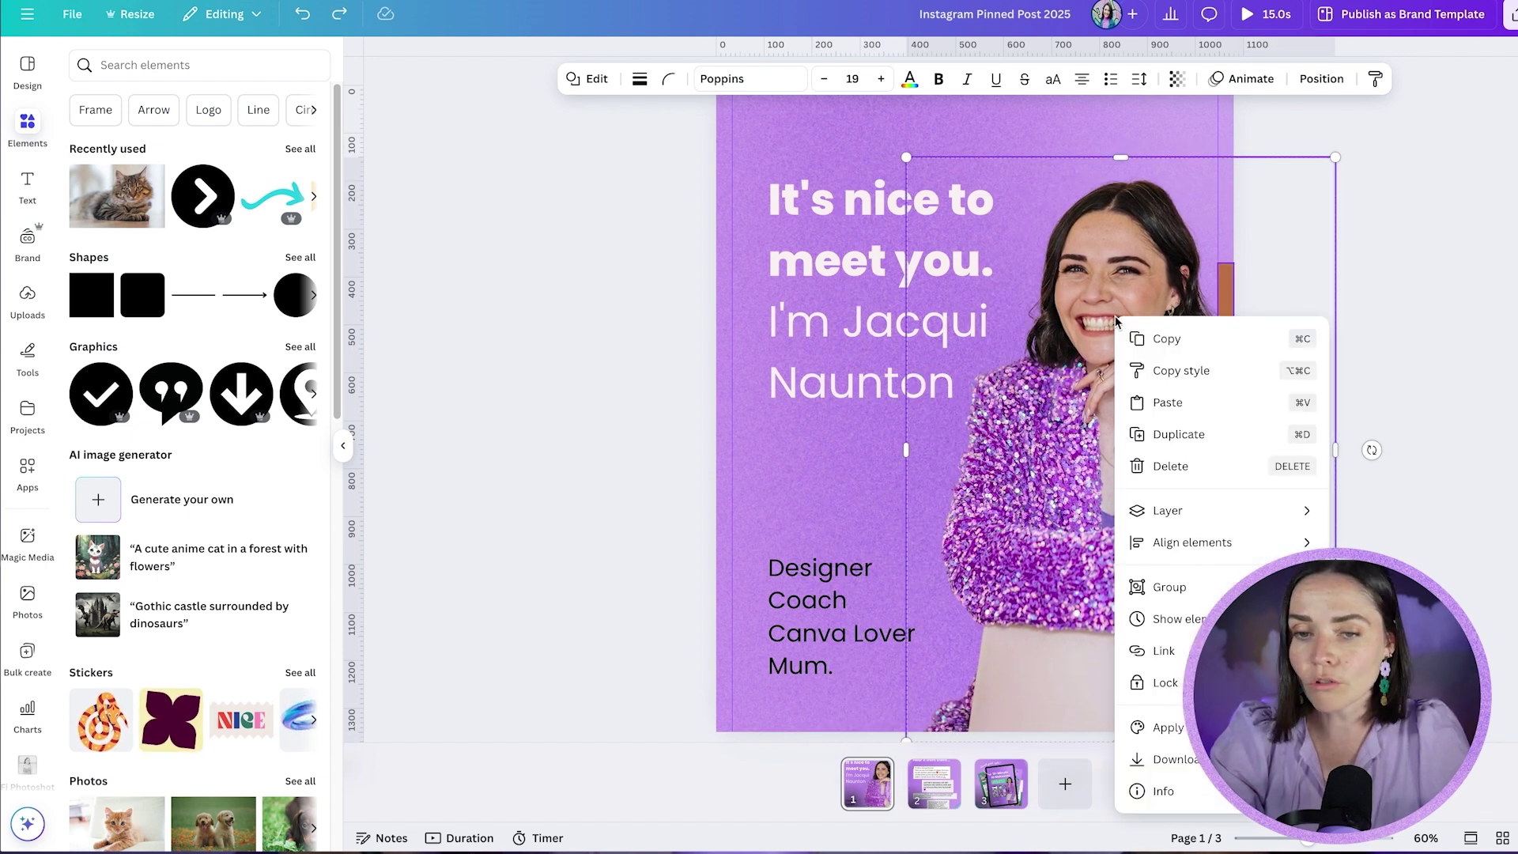
pyautogui.click(1183, 348)
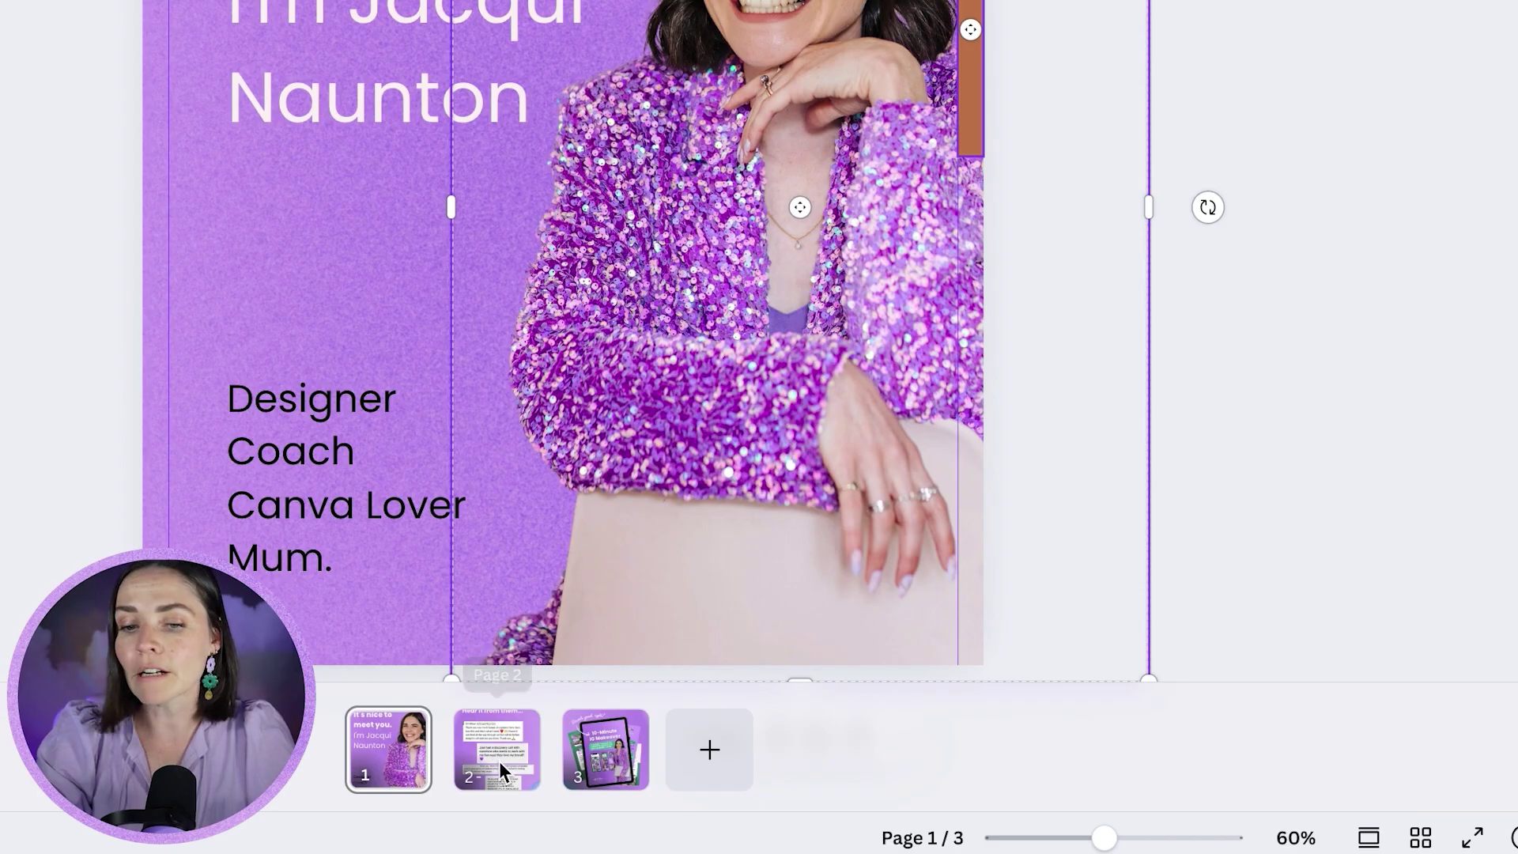
pyautogui.click(928, 789)
# Paste the copied photo and brown bar onto the page 2 testimonials canvas
pyautogui.click(486, 757)
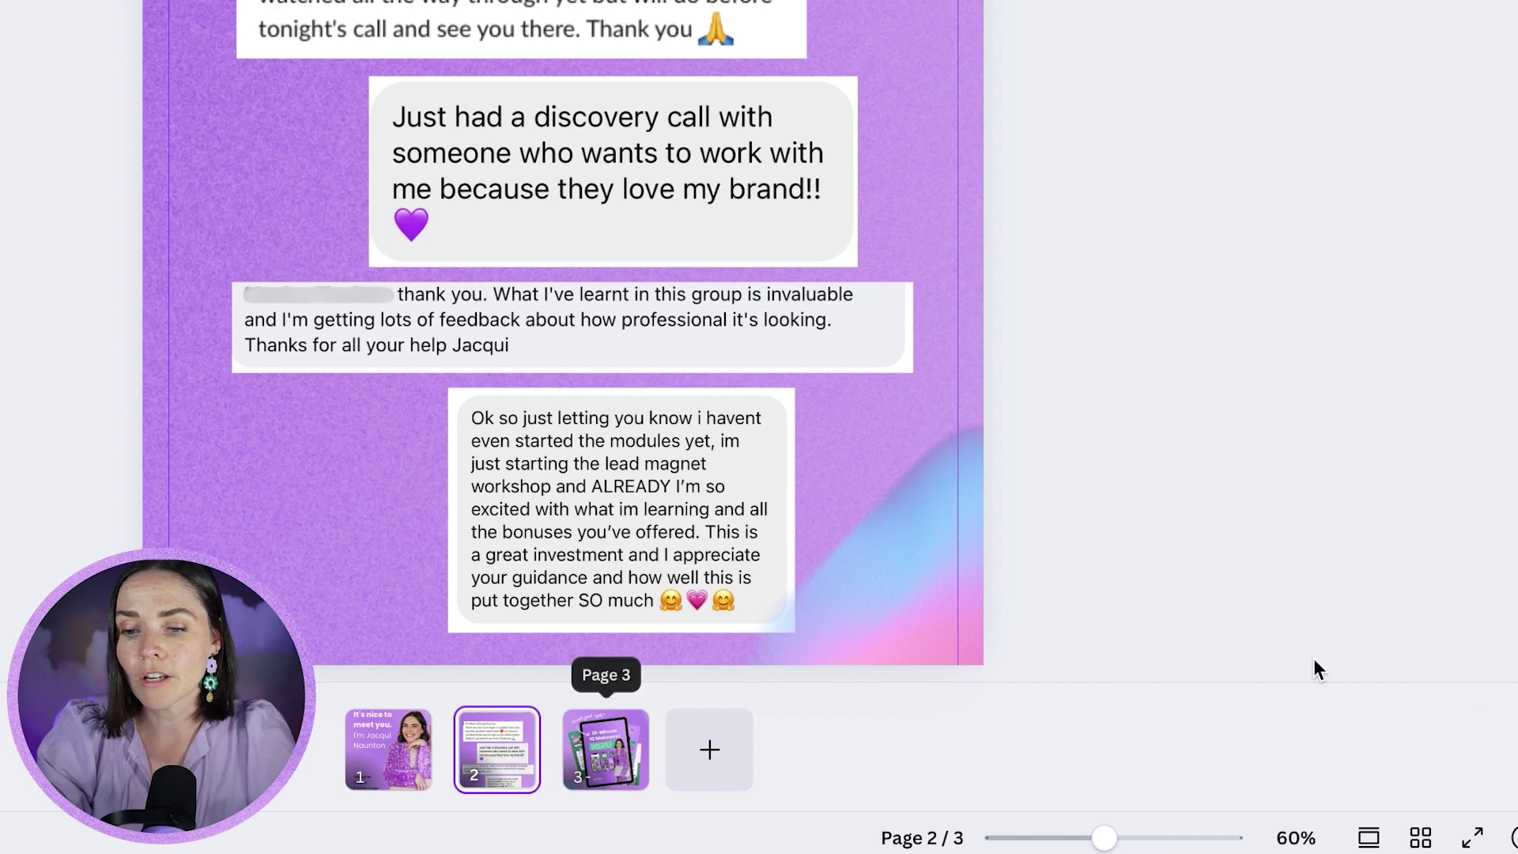
pyautogui.click(1369, 843)
pyautogui.scroll(10, 1058, 206)
pyautogui.scroll(-10, 1058, 205)
pyautogui.scroll(10, 1058, 205)
pyautogui.scroll(-9, 1058, 206)
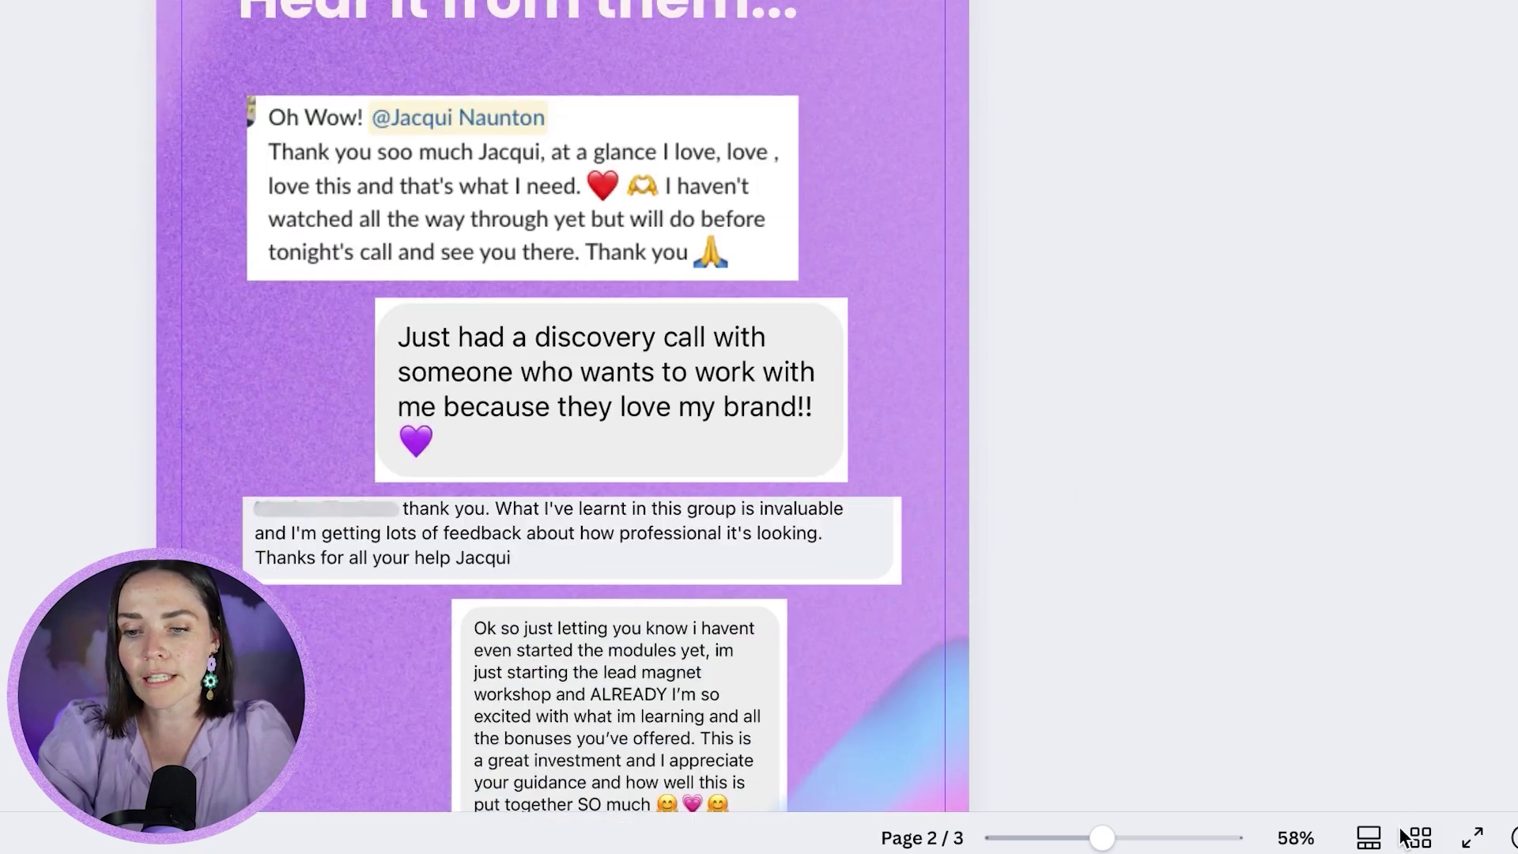
pyautogui.click(1369, 837)
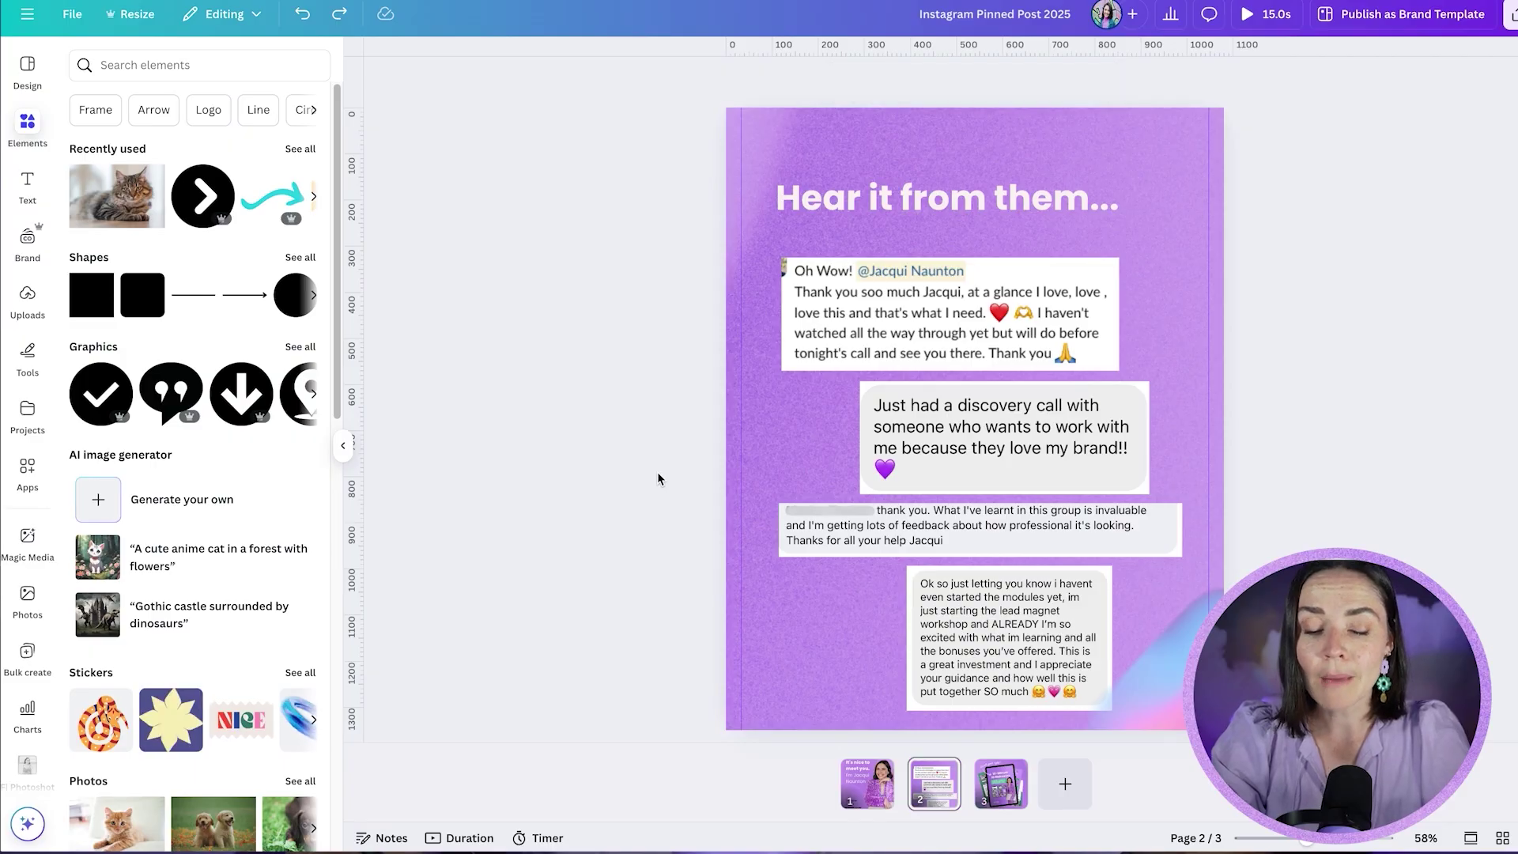
pyautogui.rightClick(658, 478)
pyautogui.press('Escape')
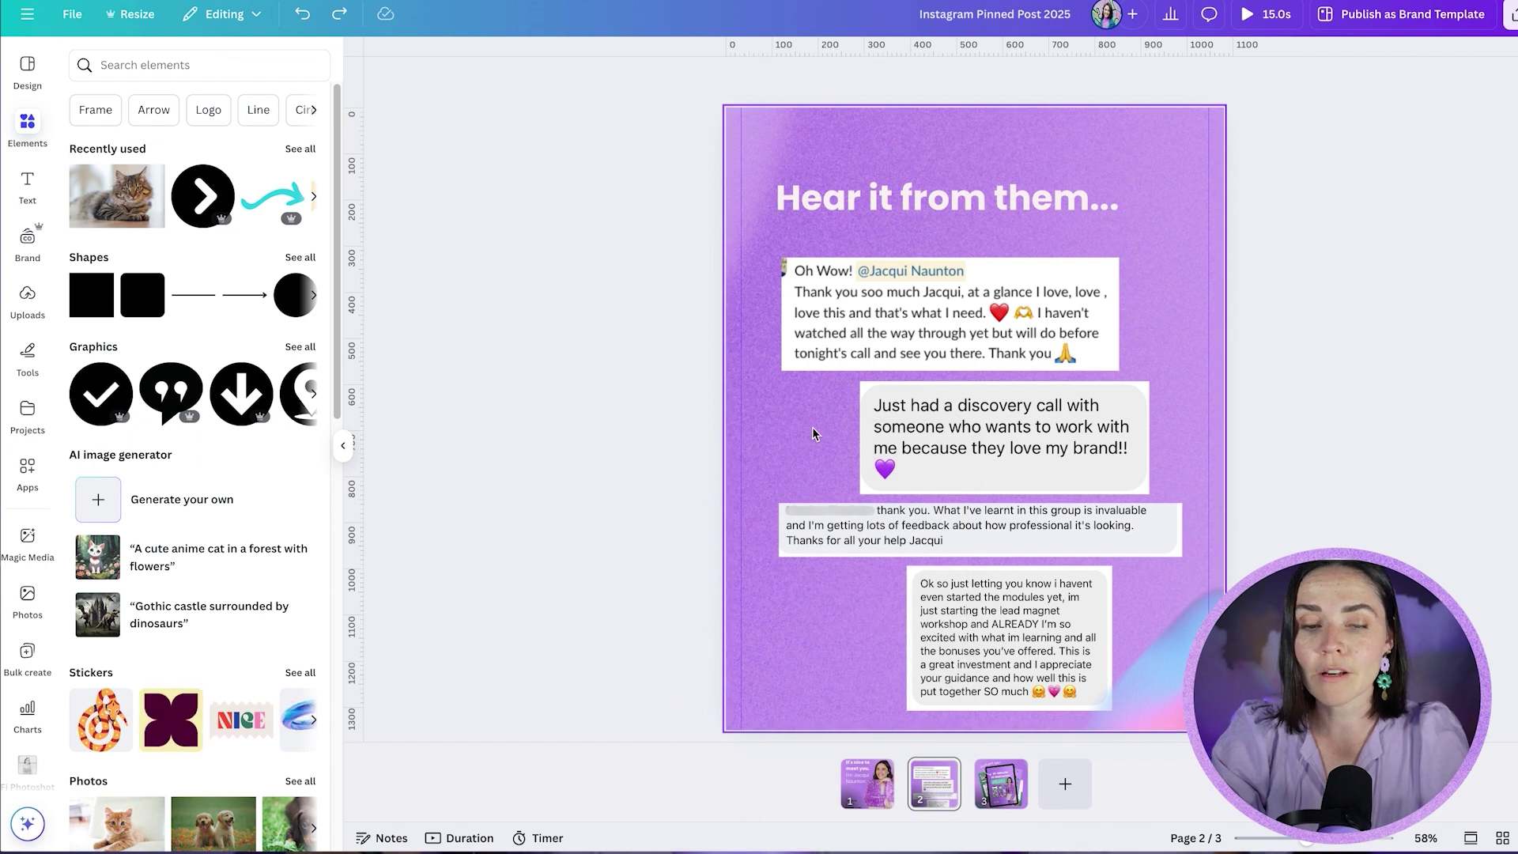
pyautogui.rightClick(775, 436)
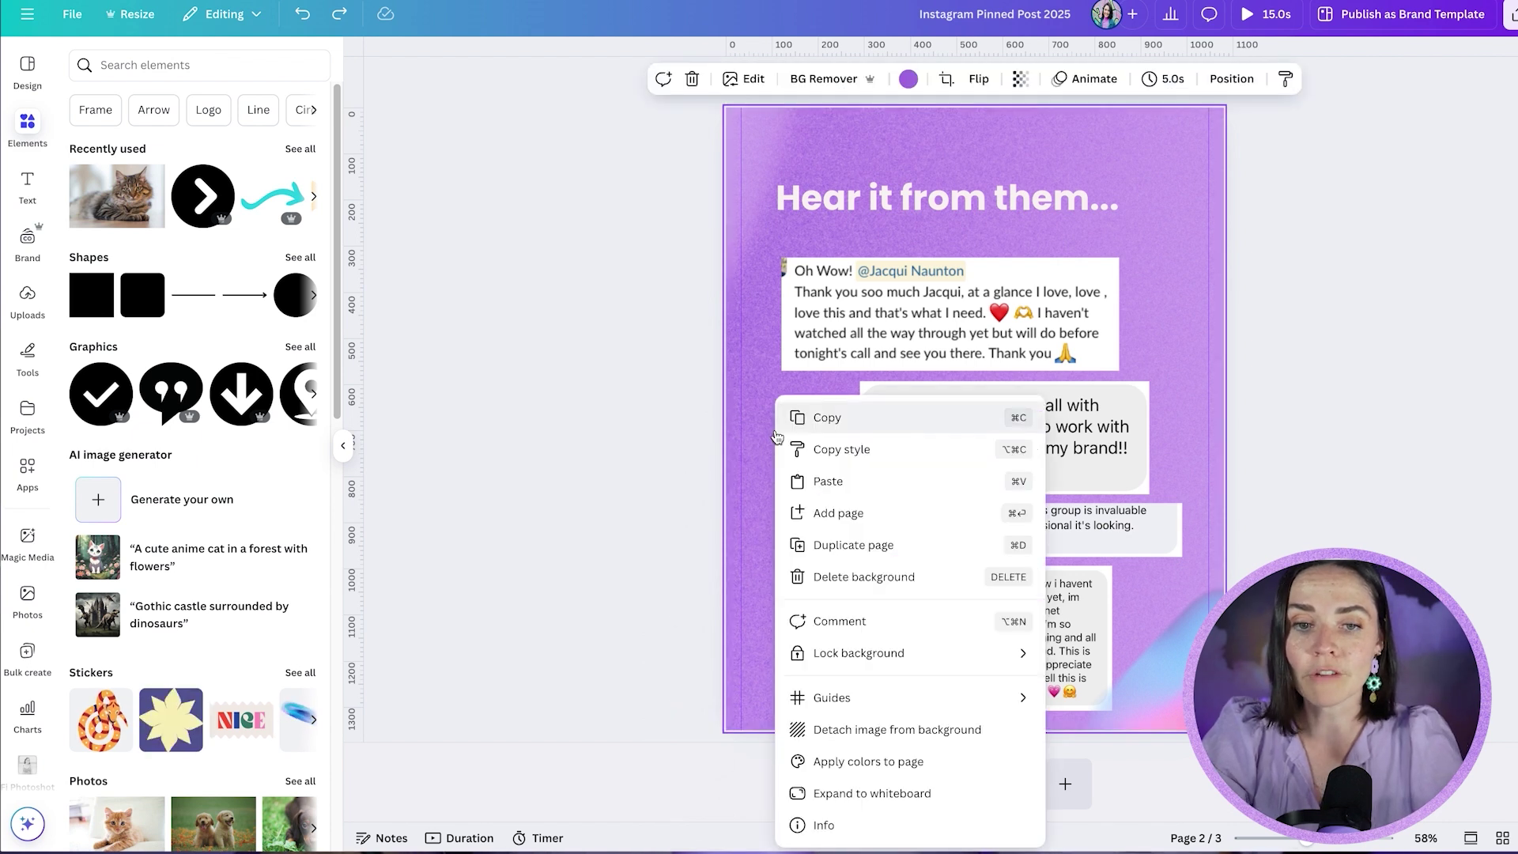
pyautogui.click(832, 479)
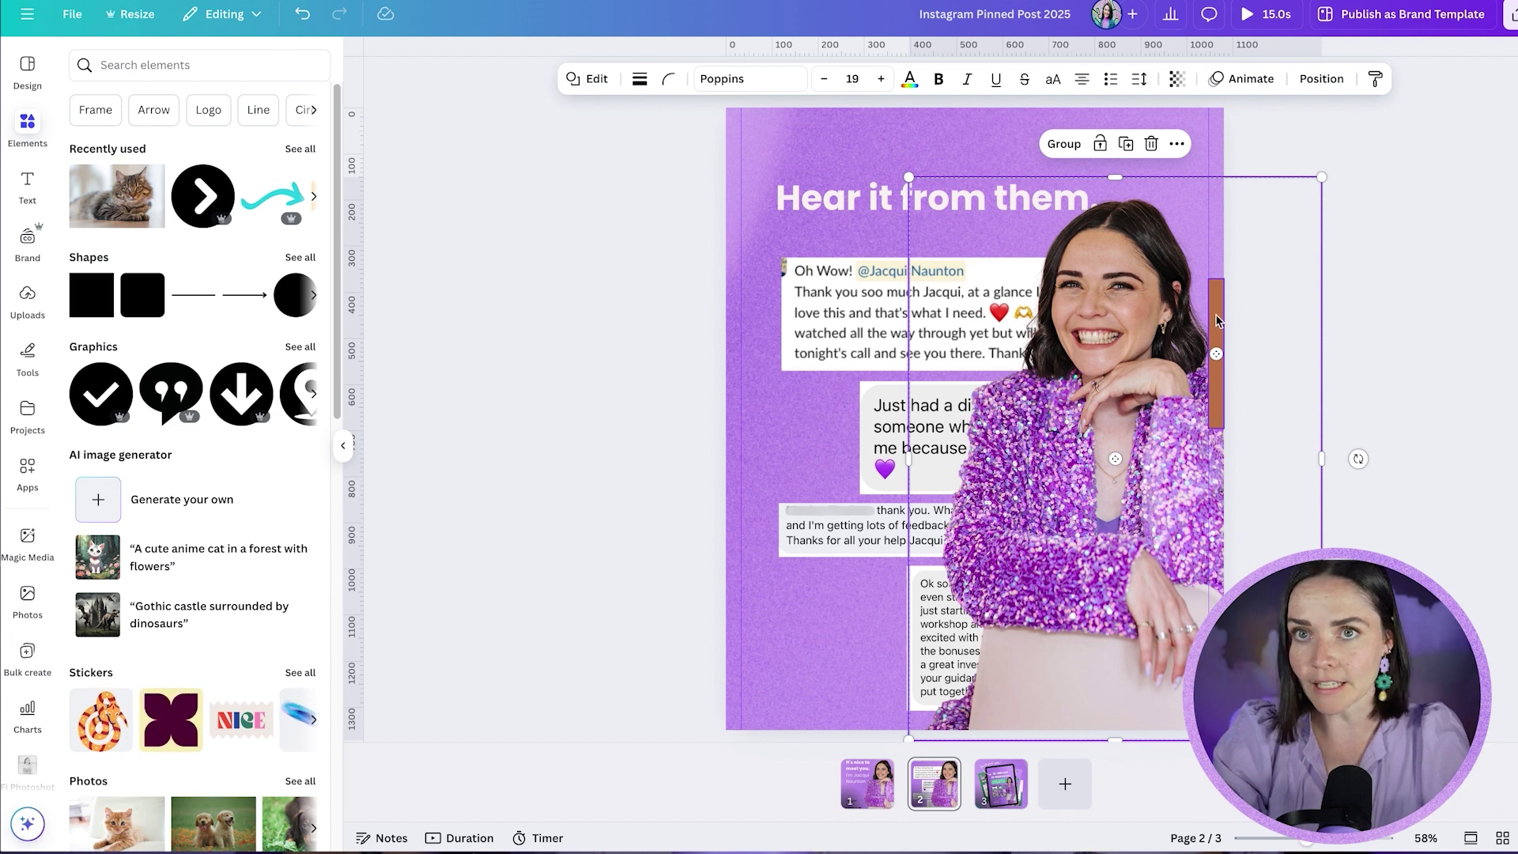
# Drag the pasted photo and bar toward the testimonials page's left edge and nudge them further left
pyautogui.moveTo(1147, 286); pyautogui.dragTo(685, 359)
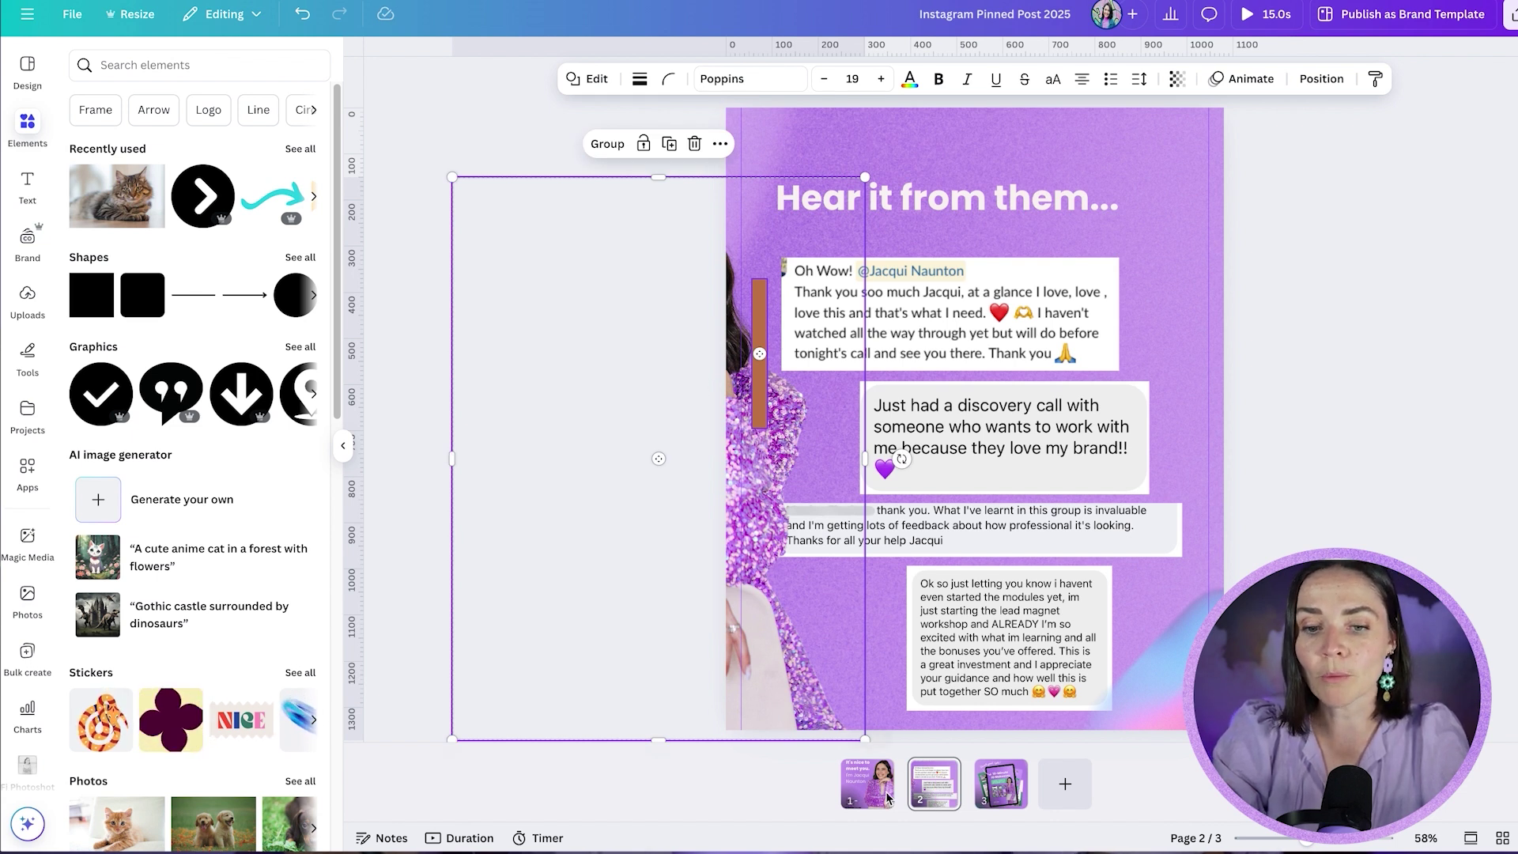
pyautogui.scroll(10, 735, 473)
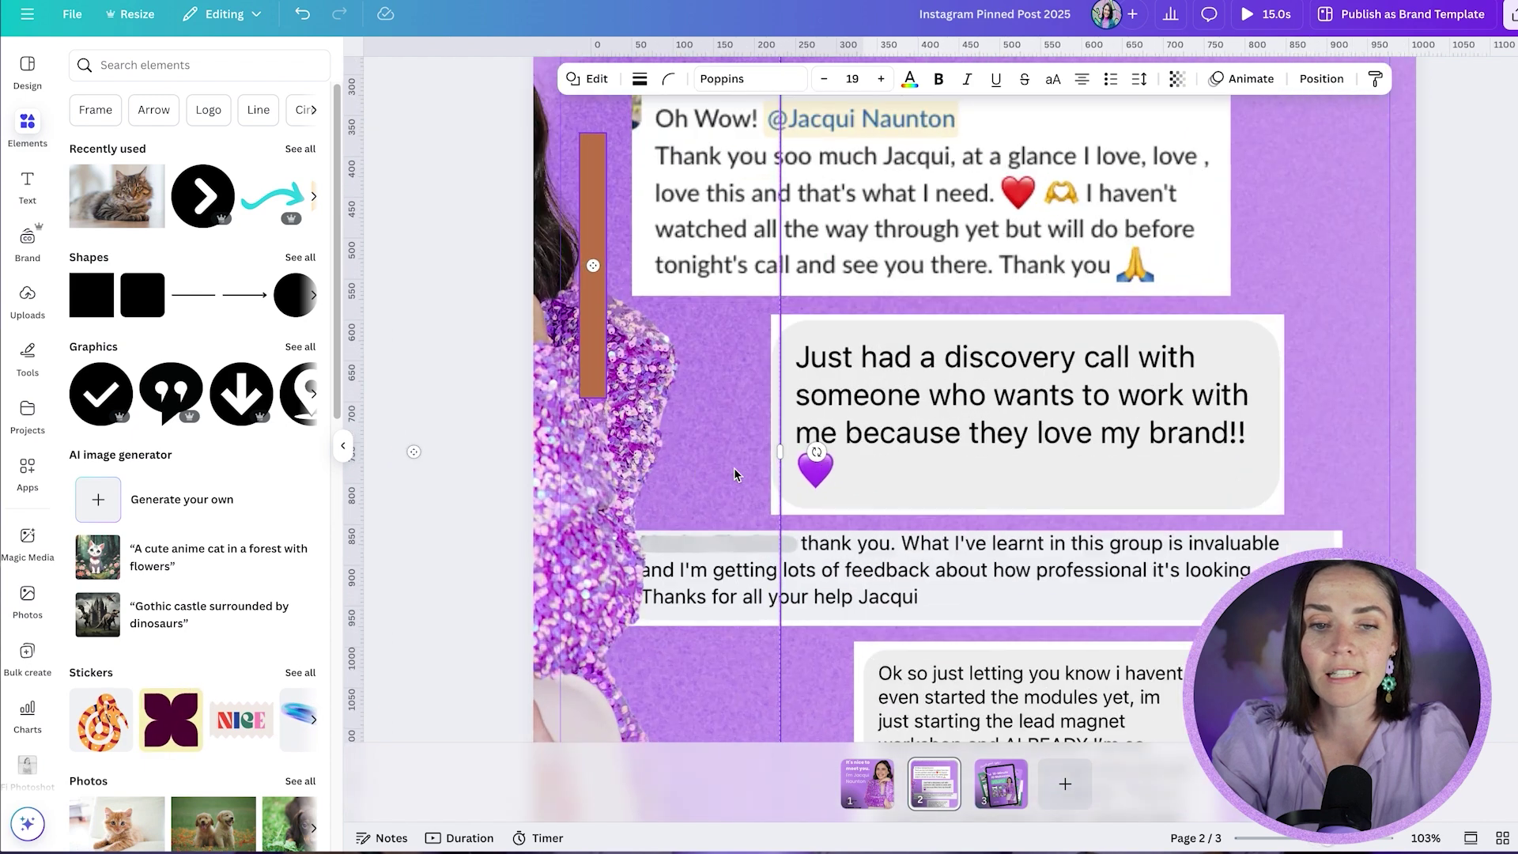
pyautogui.scroll(1, 734, 468)
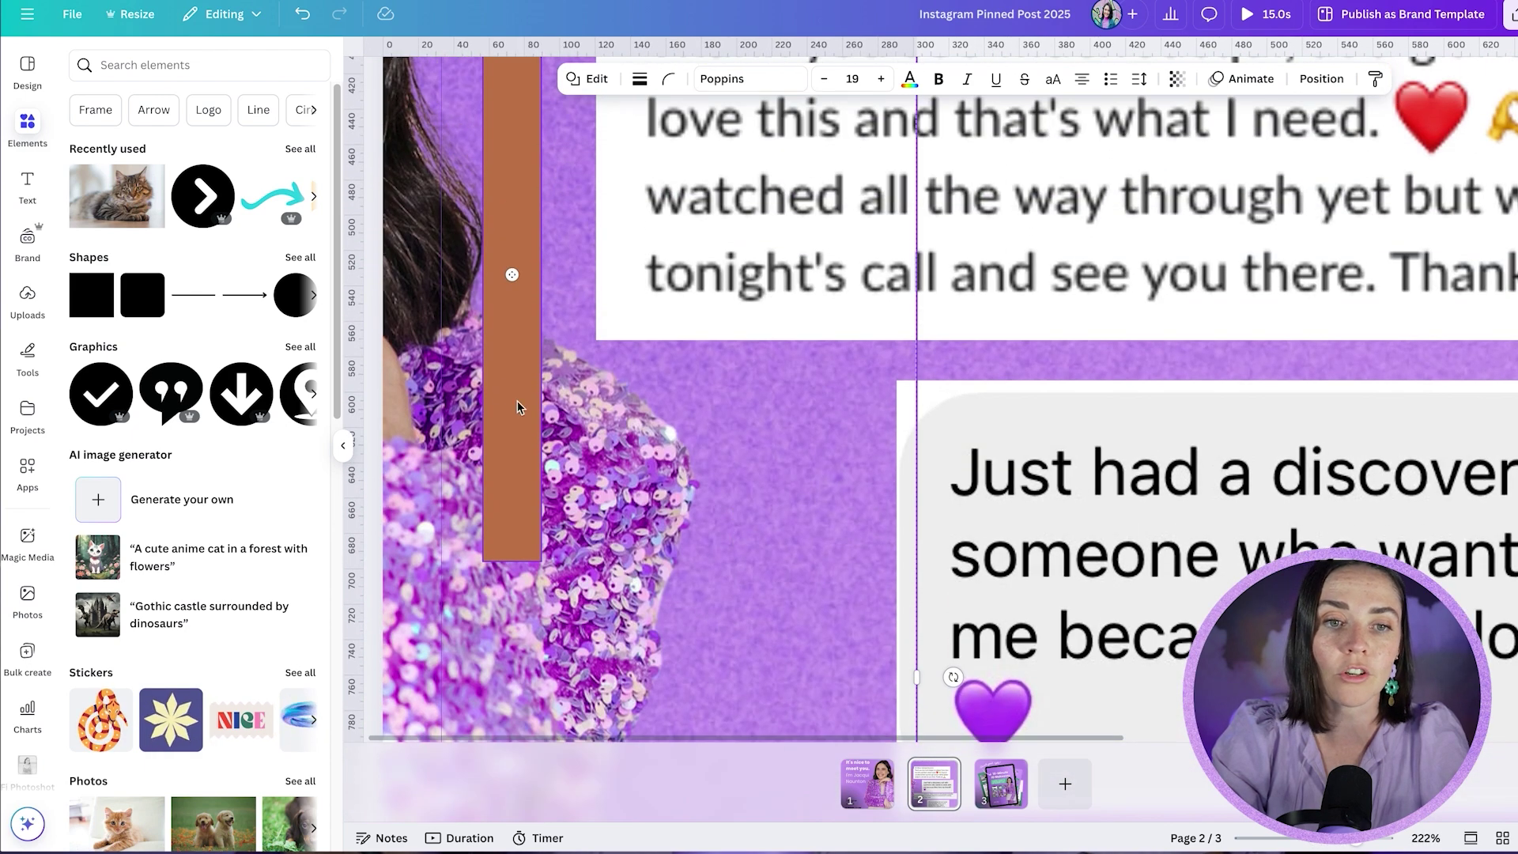
pyautogui.moveTo(524, 374); pyautogui.dragTo(483, 378)
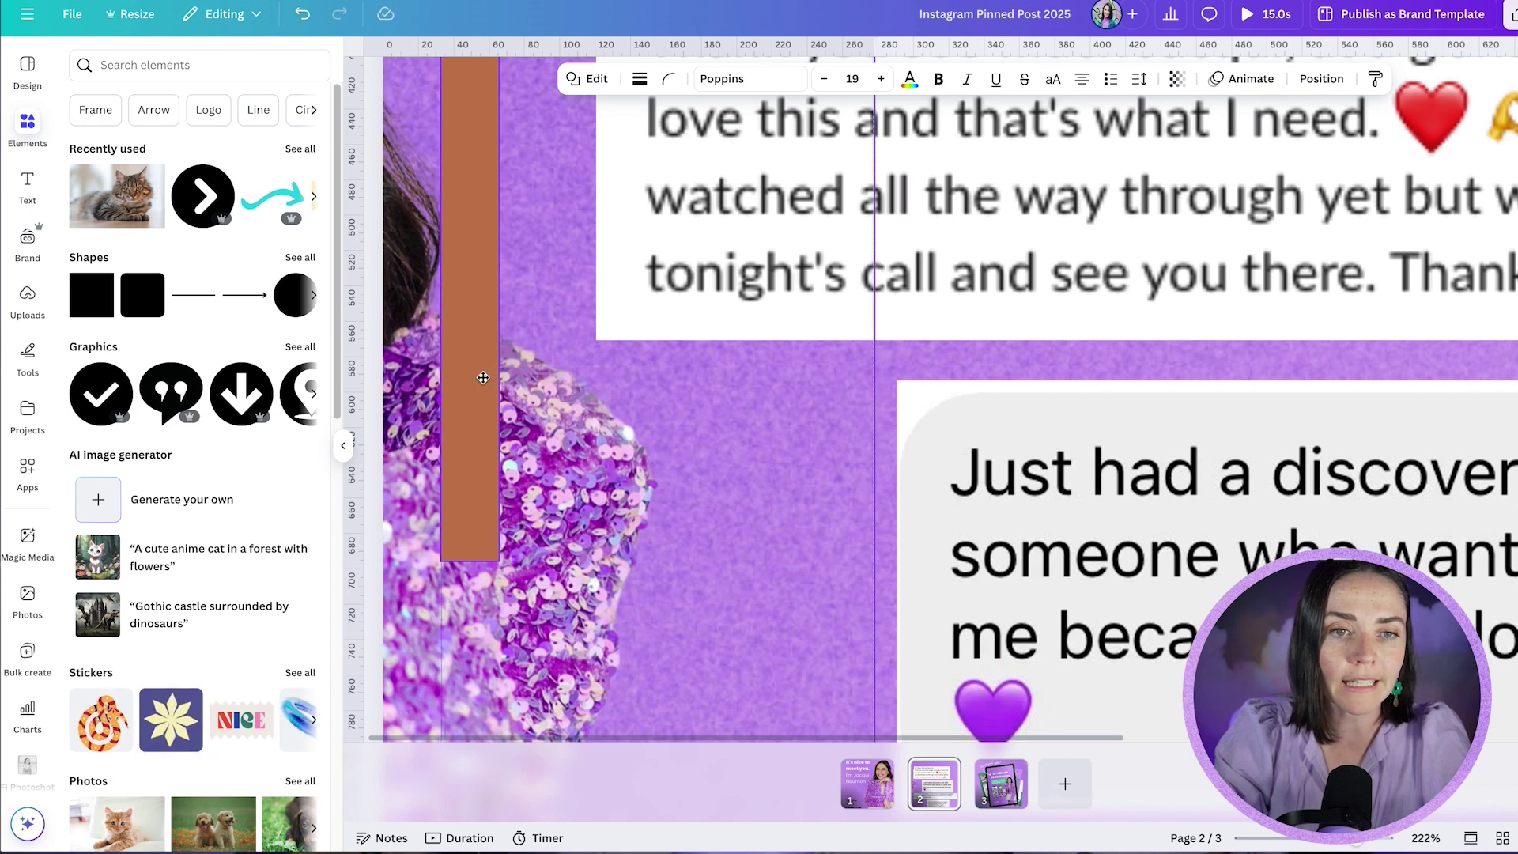
pyautogui.scroll(10, 482, 376)
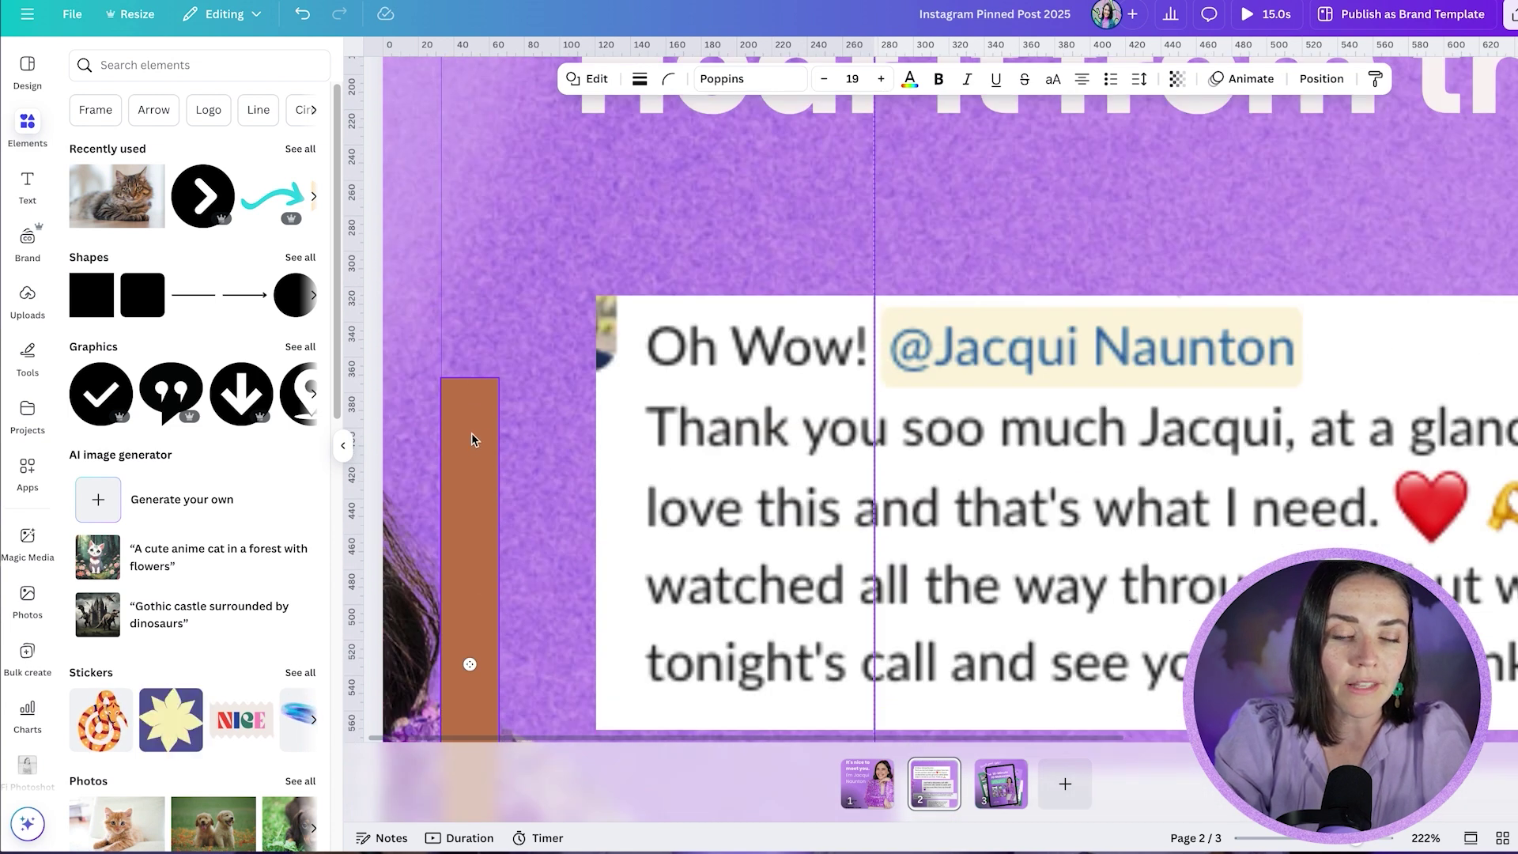
pyautogui.scroll(-3, 485, 425)
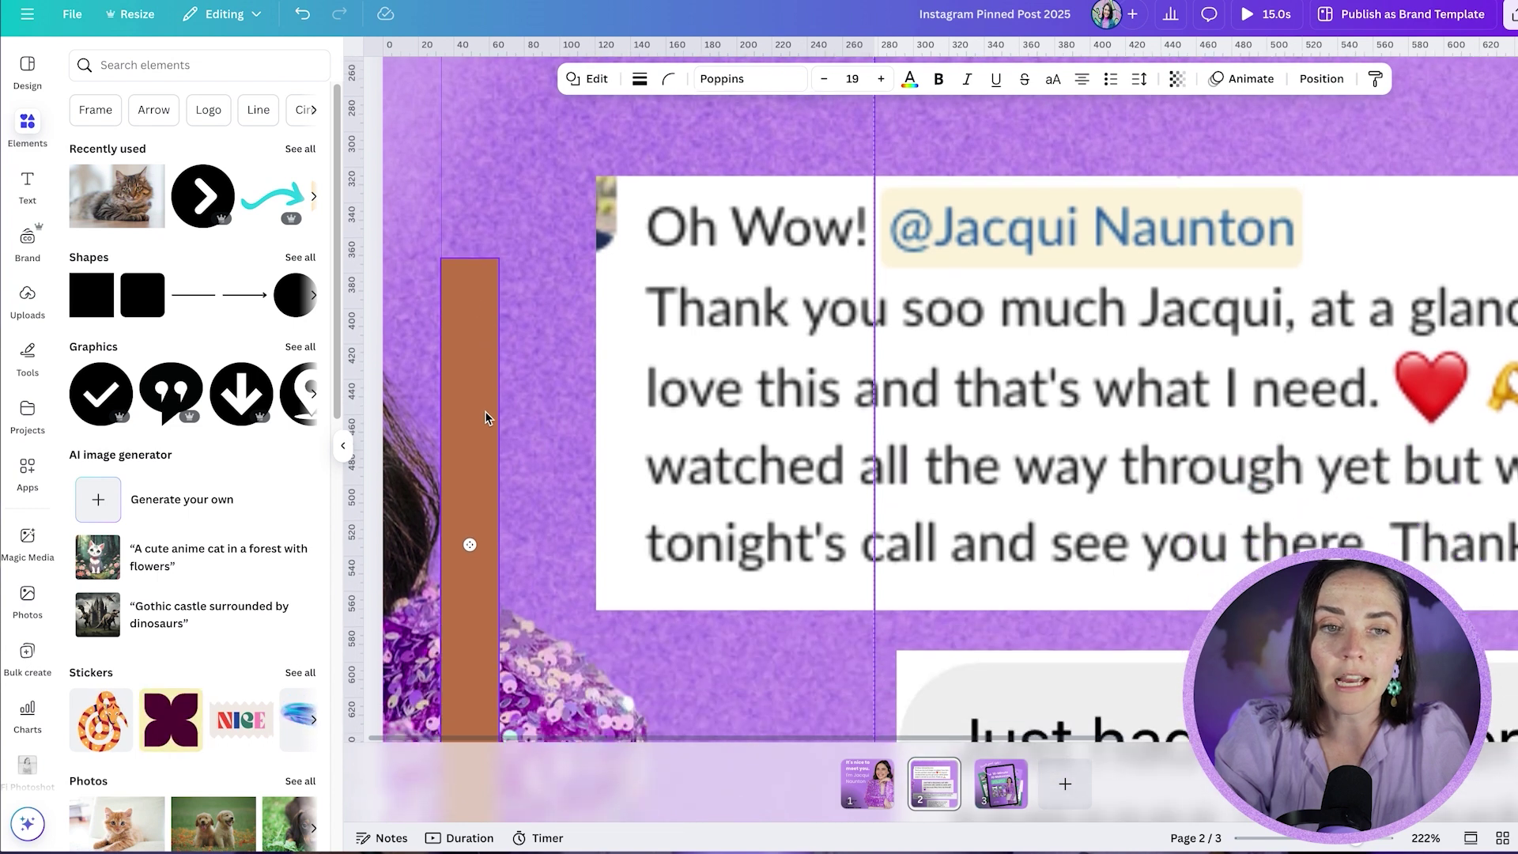
pyautogui.scroll(-5, 497, 291)
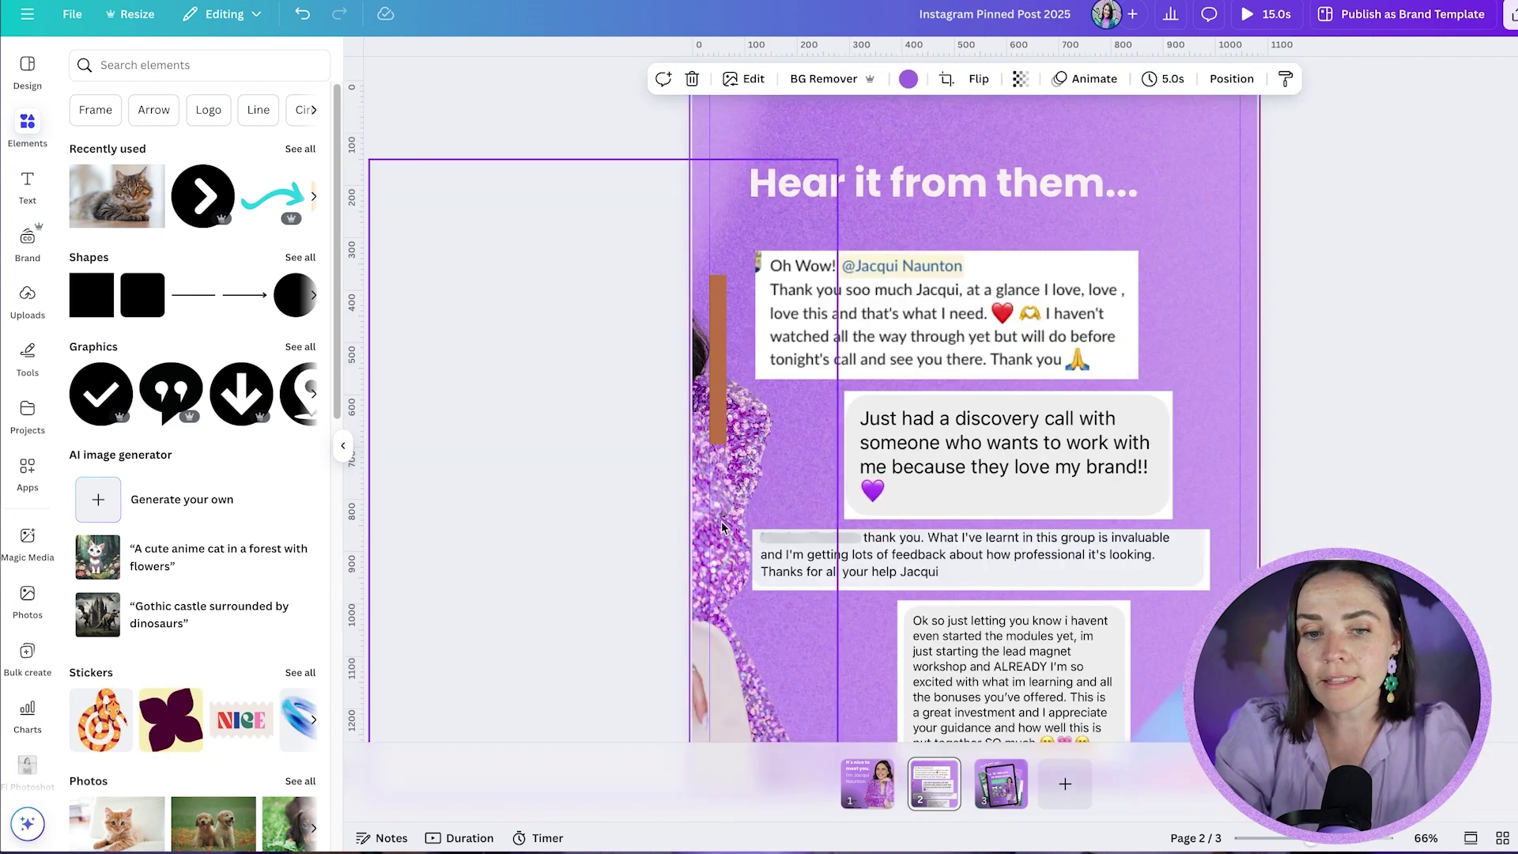
# Compare against the intro page, then reselect the photo and bar group on the testimonials page
pyautogui.click(870, 779)
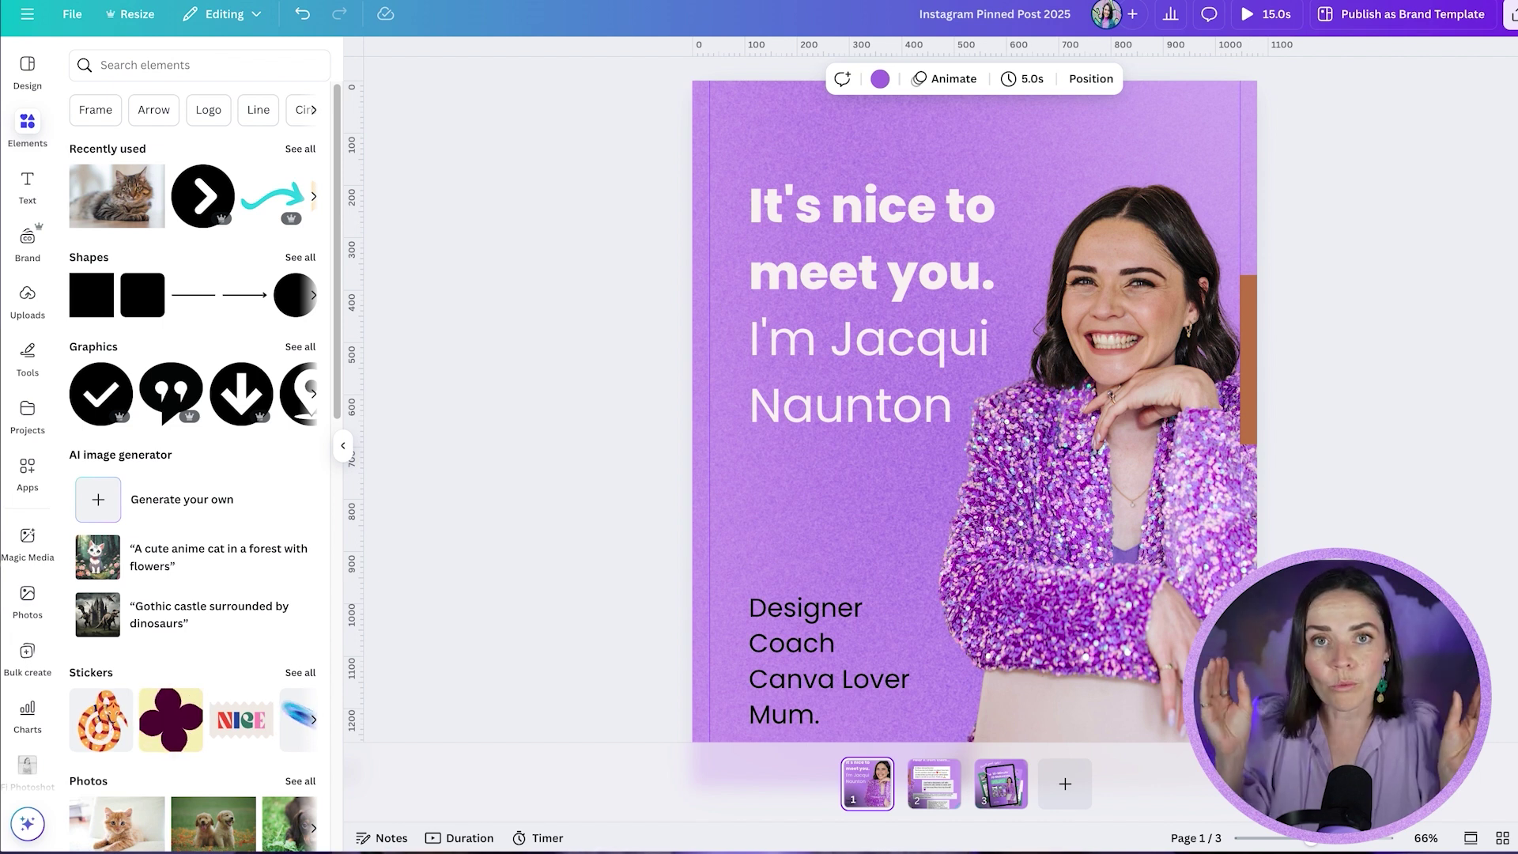
pyautogui.scroll(-5, 973, 411)
pyautogui.scroll(5, 542, 431)
pyautogui.click(542, 431)
pyautogui.keyDown('shift'); pyautogui.click(575, 504); pyautogui.keyUp('shift')
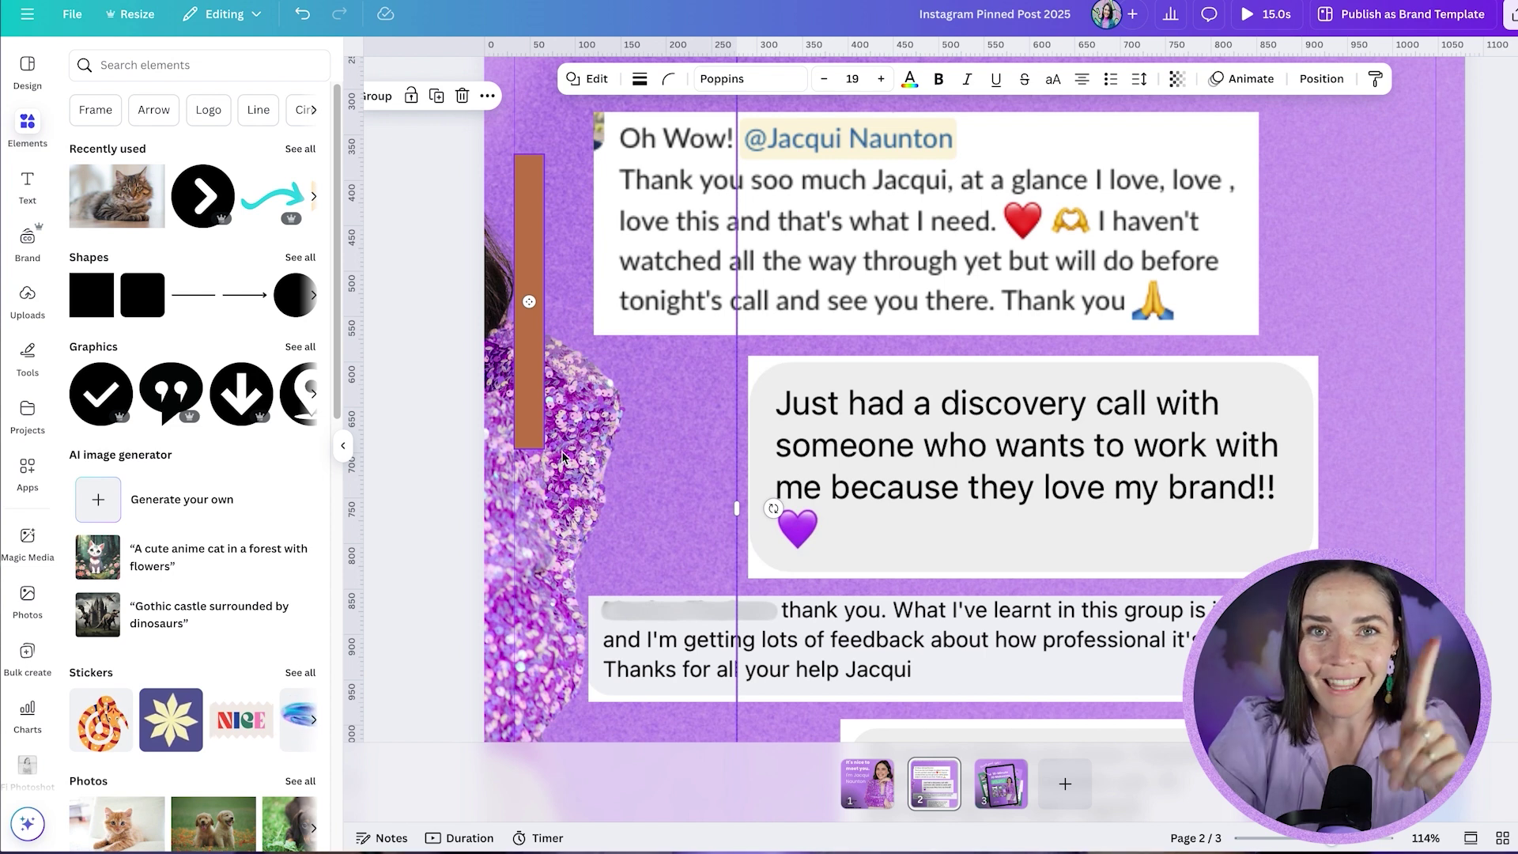
pyautogui.scroll(-5, 561, 457)
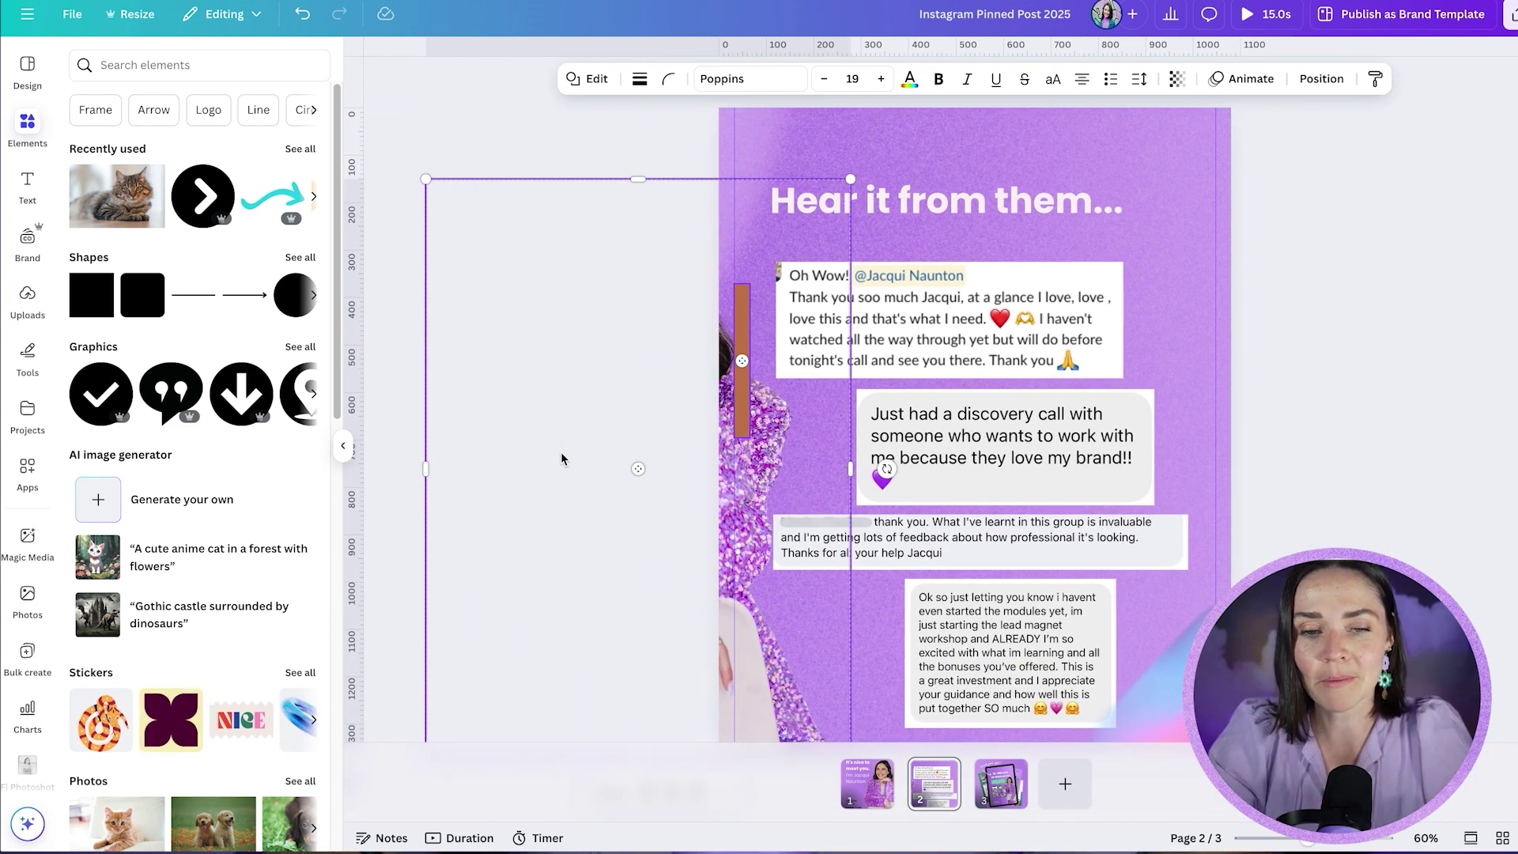
# Undo earlier moves and reposition the photo group partway left across the testimonials page
pyautogui.hotkey('ctrl', 'z')
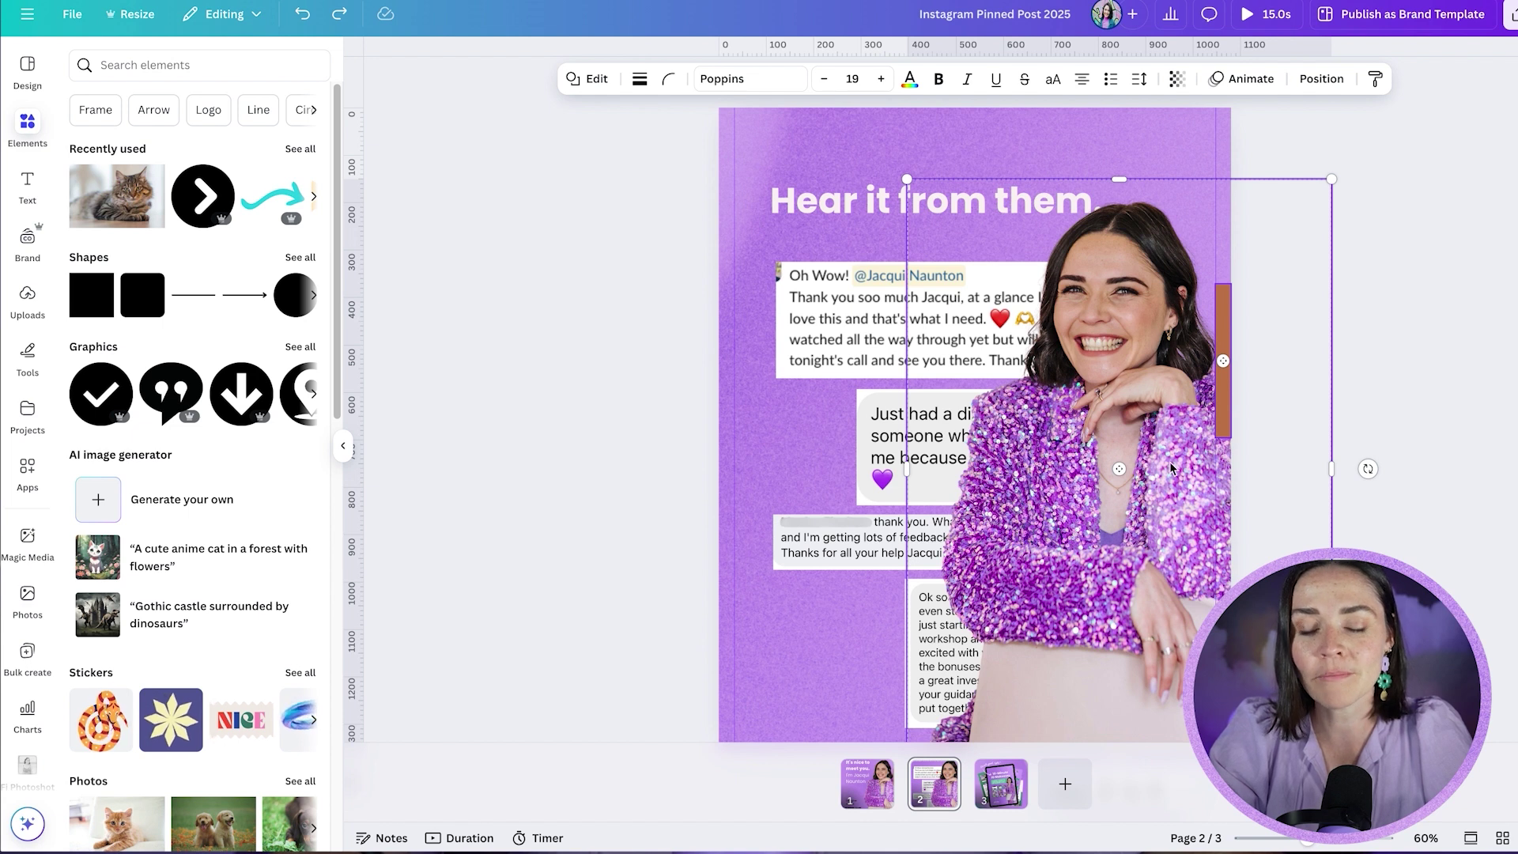
pyautogui.moveTo(1179, 472); pyautogui.dragTo(807, 474)
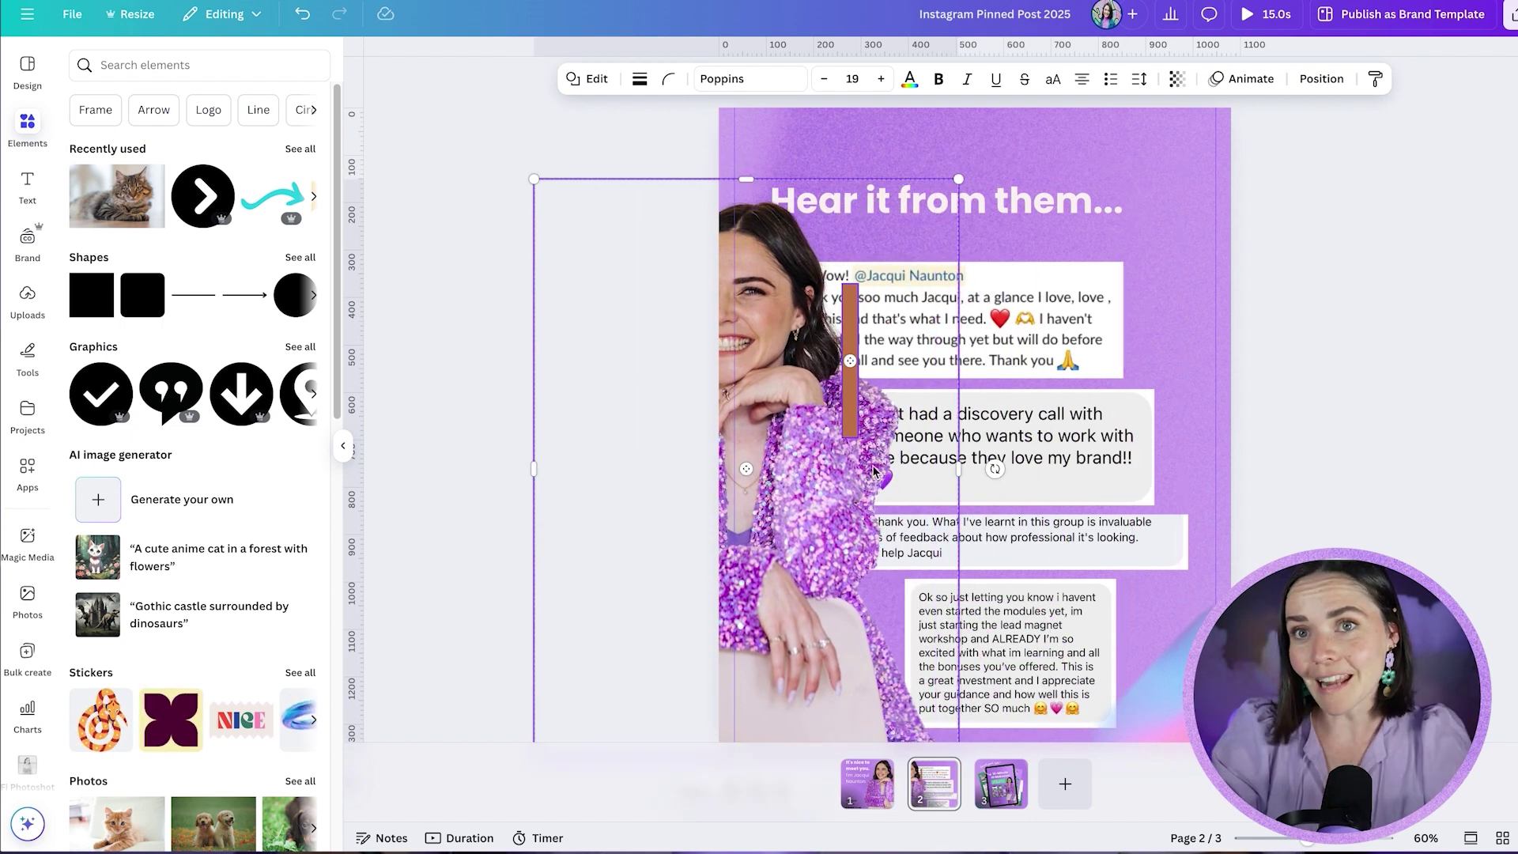
pyautogui.hotkey('ctrl', 'z')
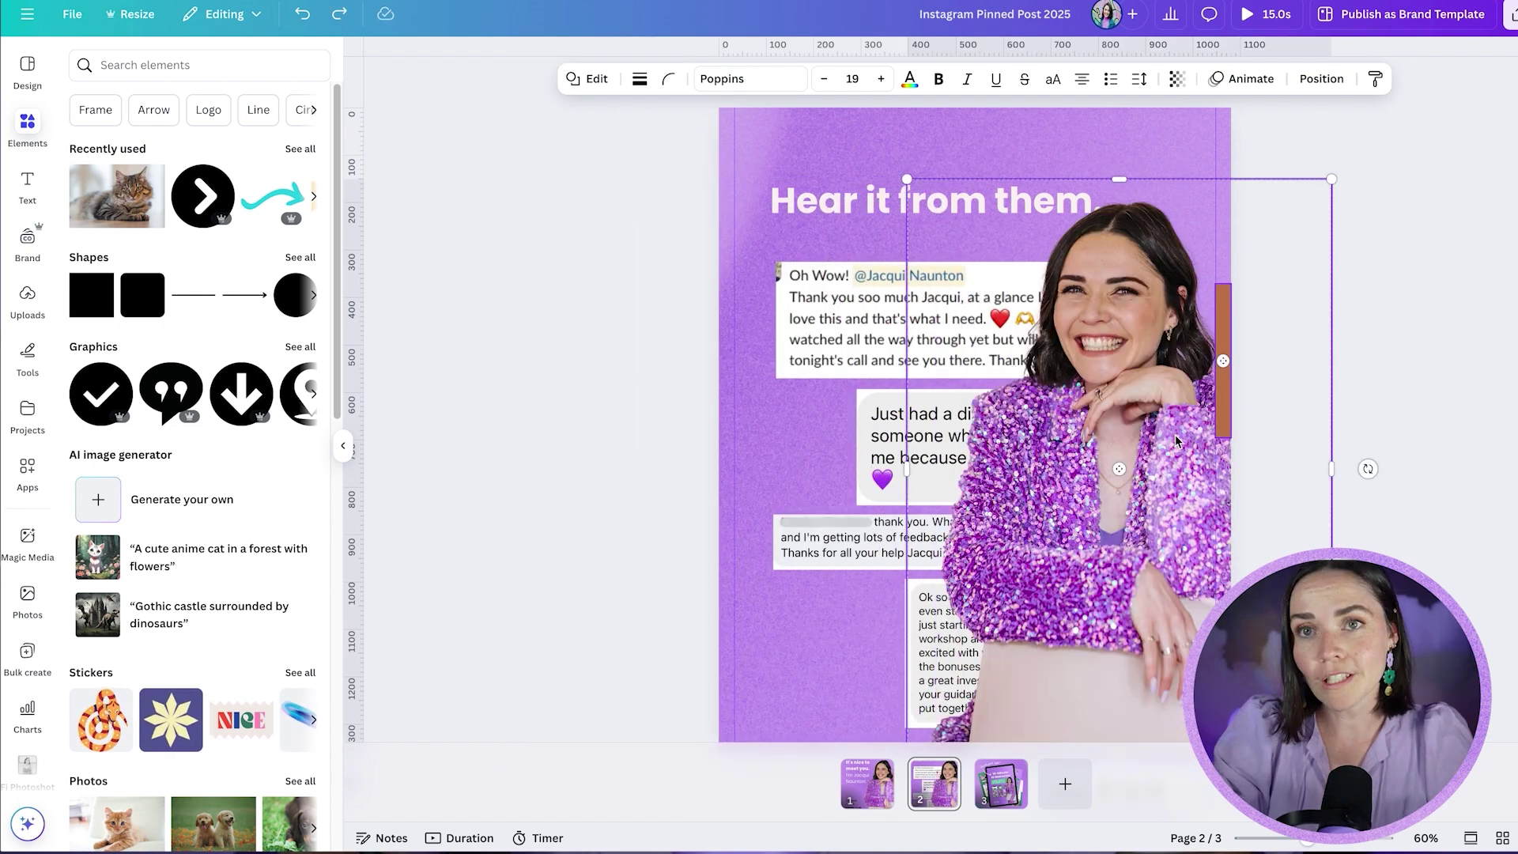
pyautogui.moveTo(1184, 429); pyautogui.dragTo(1029, 447)
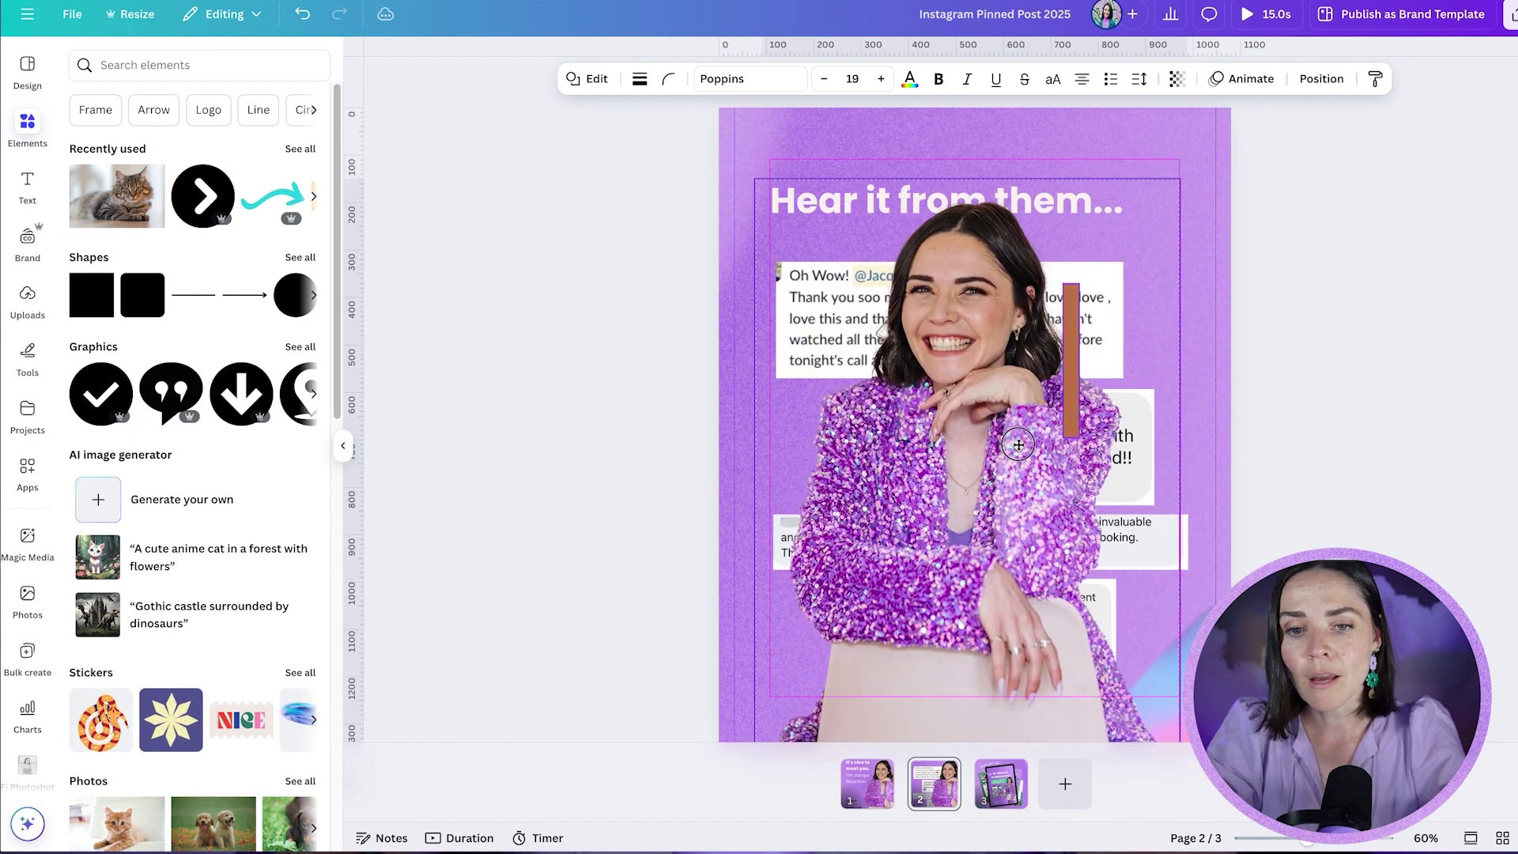
pyautogui.moveTo(1019, 445); pyautogui.dragTo(1116, 428)
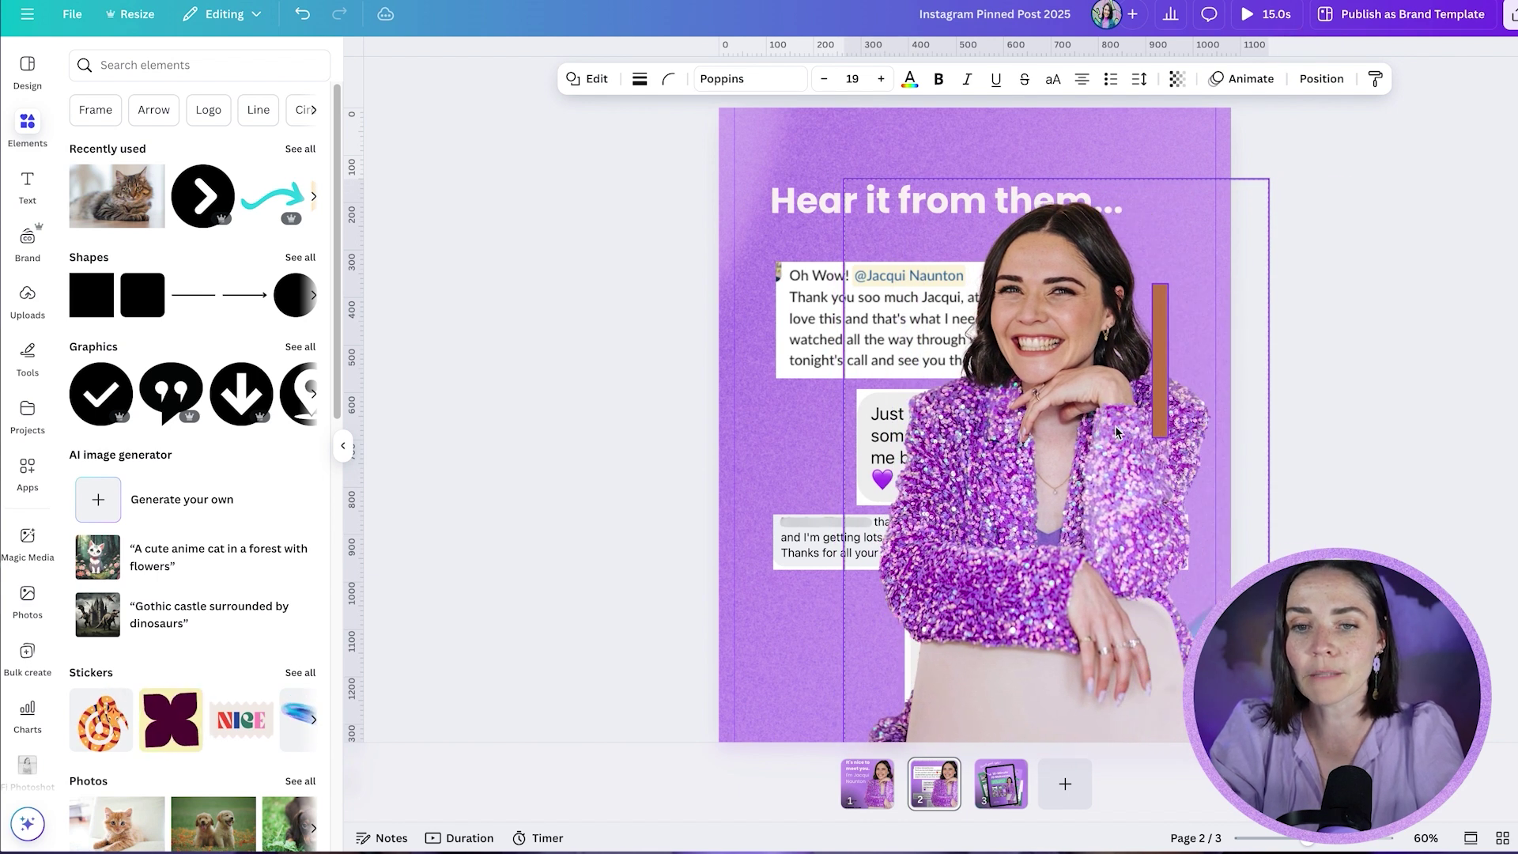
# After checking the intro page, slide the photo group left off the chat bubbles, bar just inside the edge
pyautogui.click(866, 786)
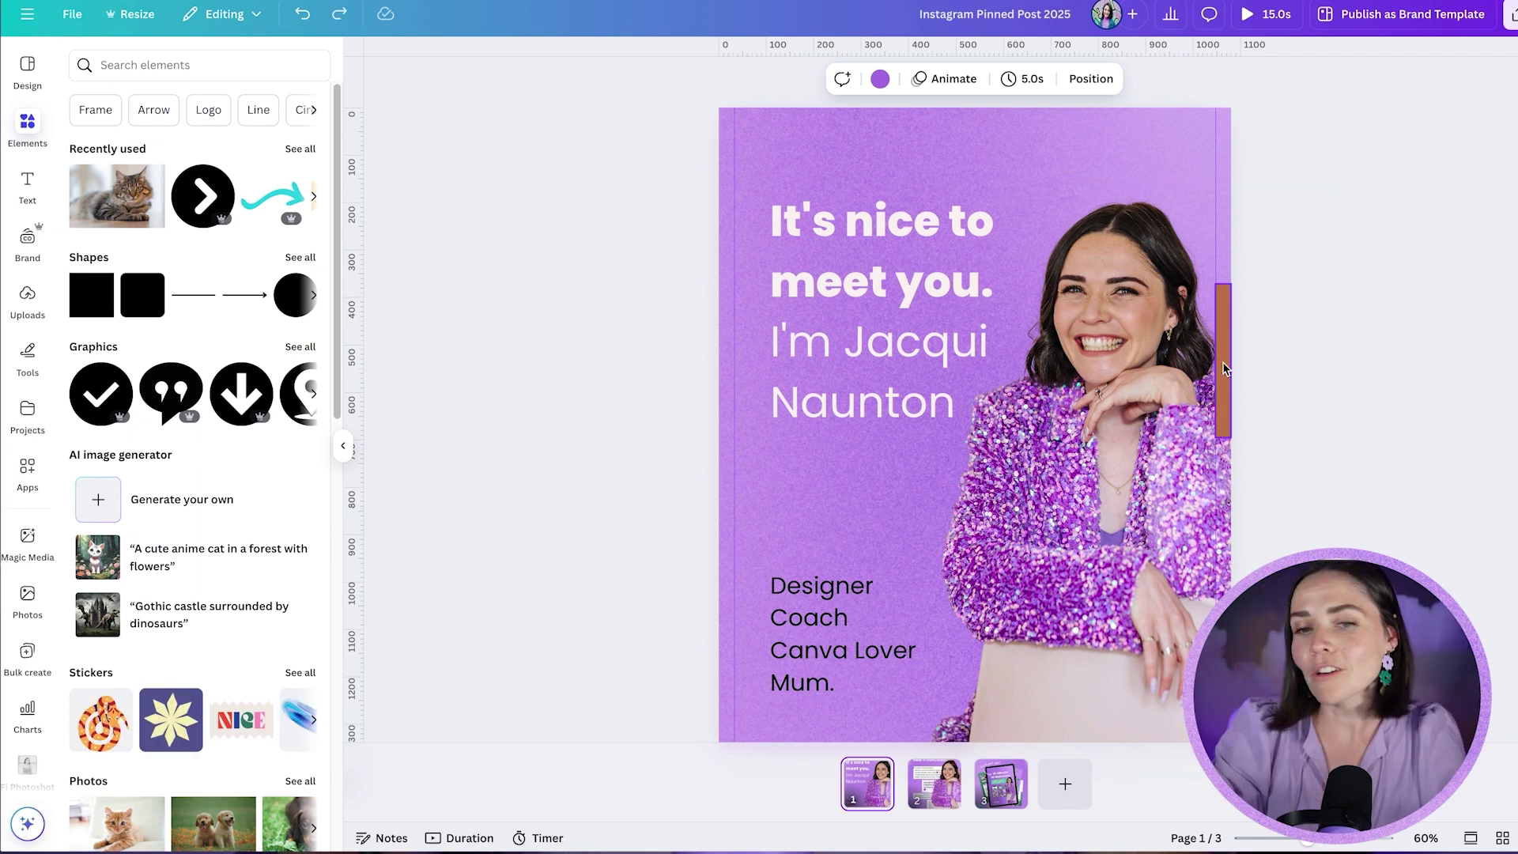
pyautogui.click(930, 793)
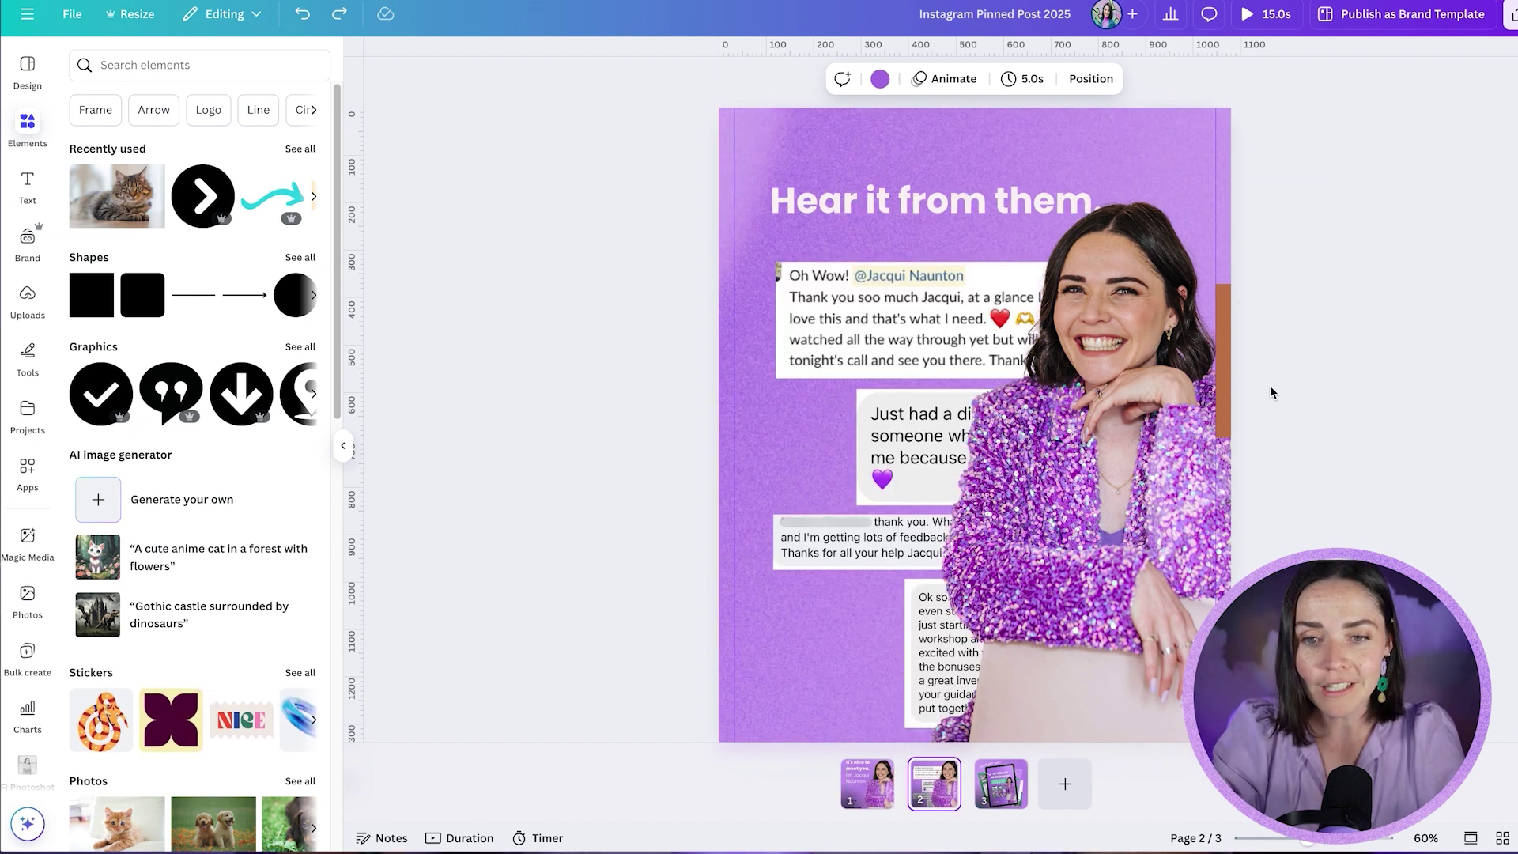
pyautogui.click(1226, 412)
pyautogui.moveTo(1275, 468); pyautogui.dragTo(696, 454)
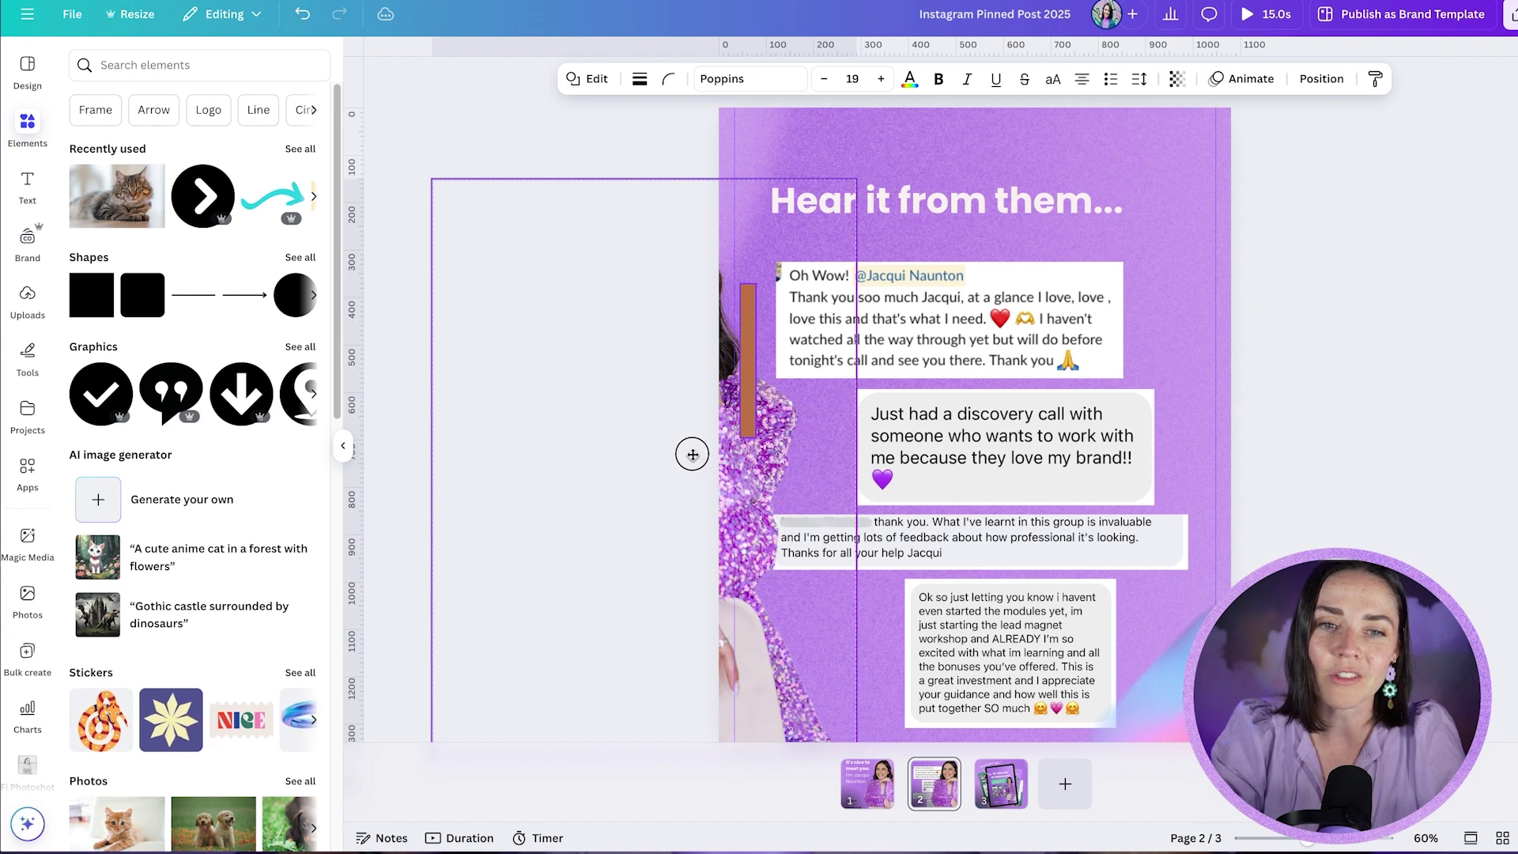
pyautogui.scroll(10, 692, 348)
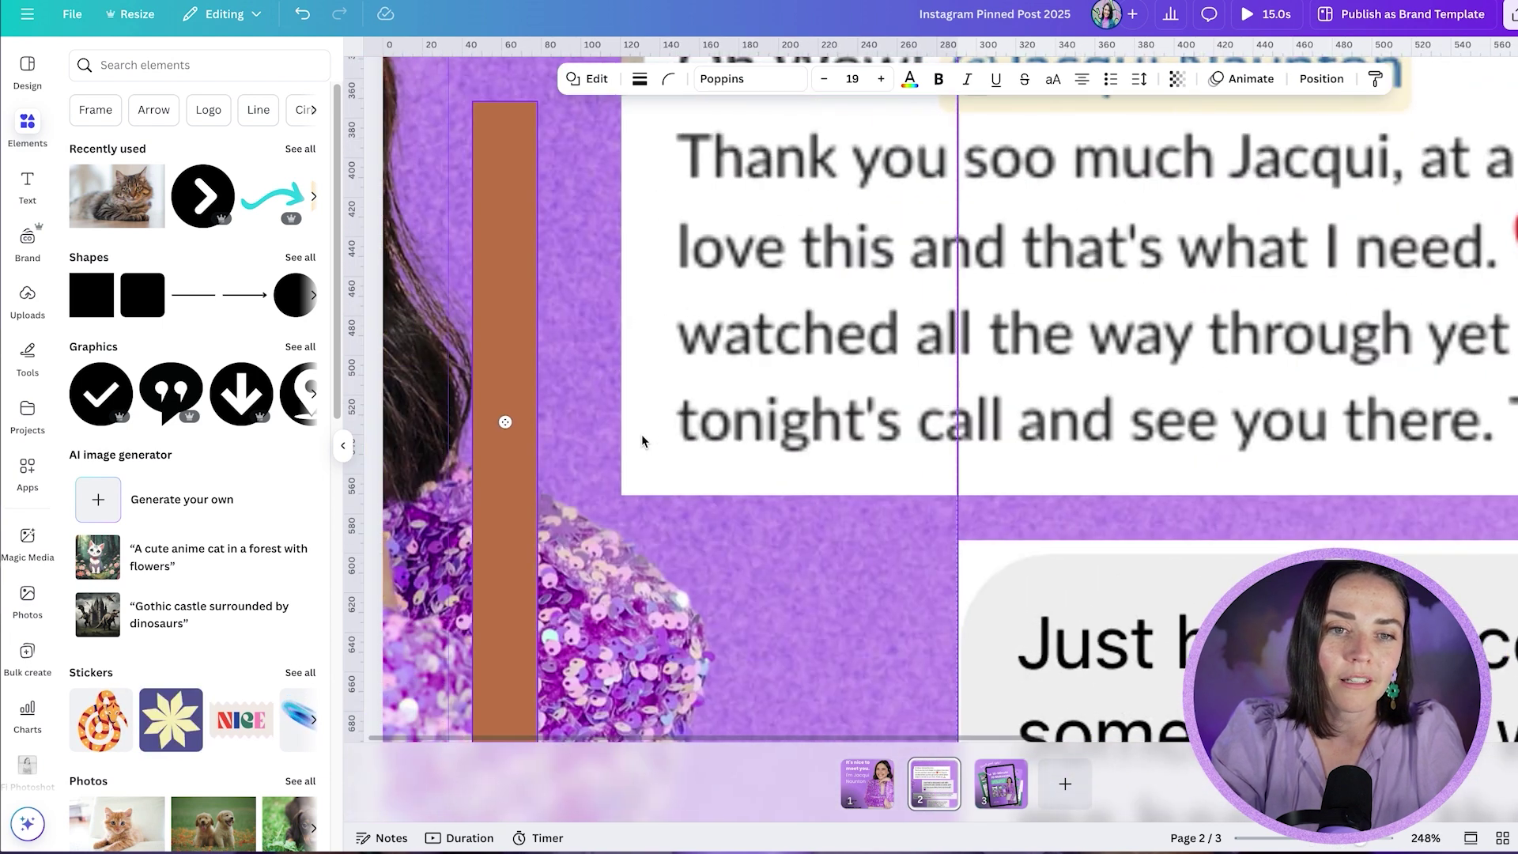
pyautogui.moveTo(646, 582); pyautogui.dragTo(626, 581)
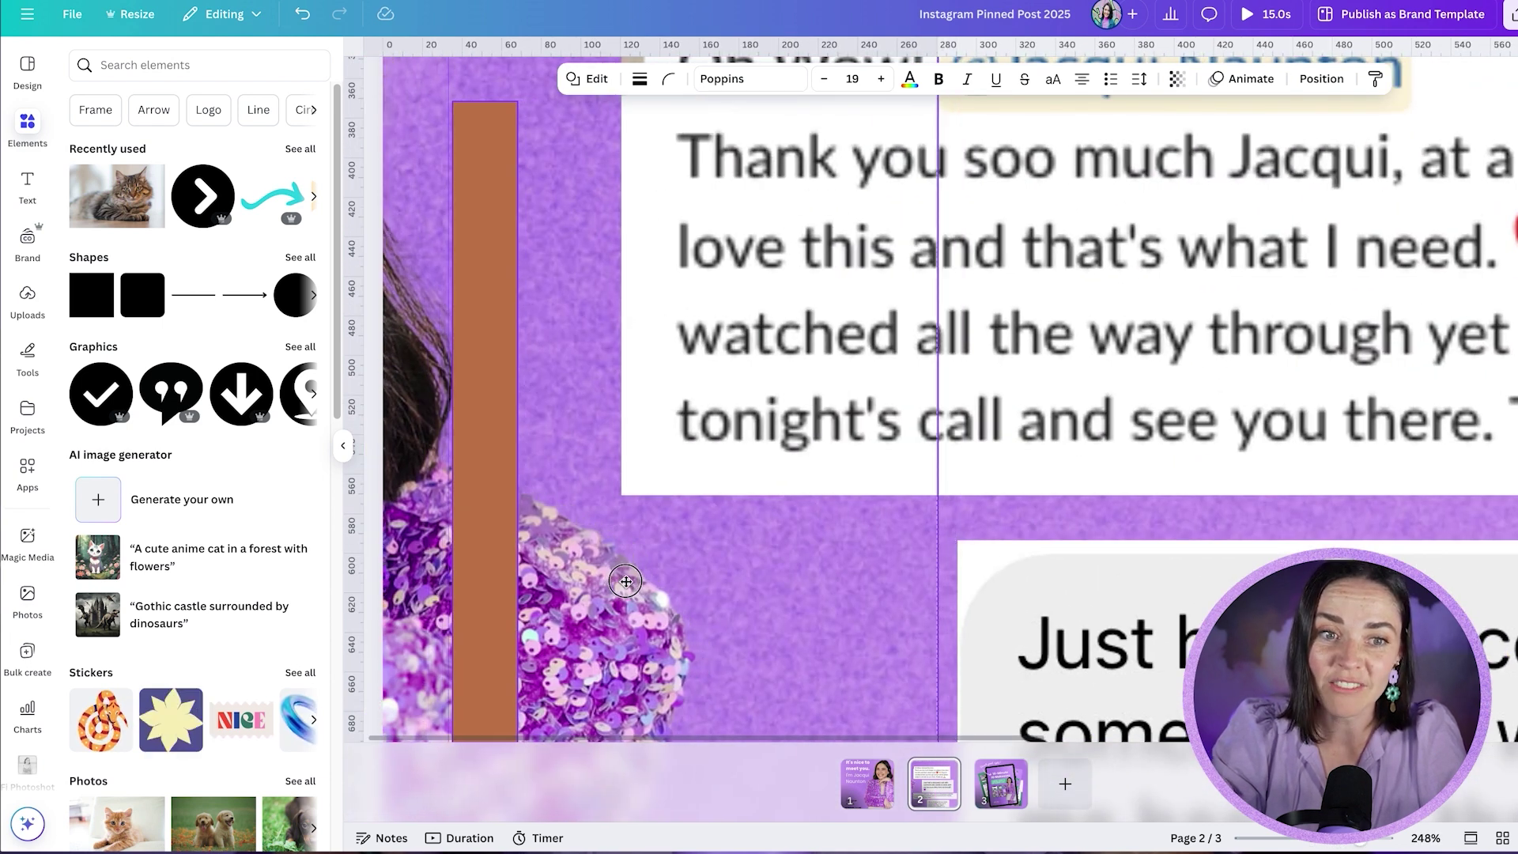
pyautogui.scroll(-10, 626, 581)
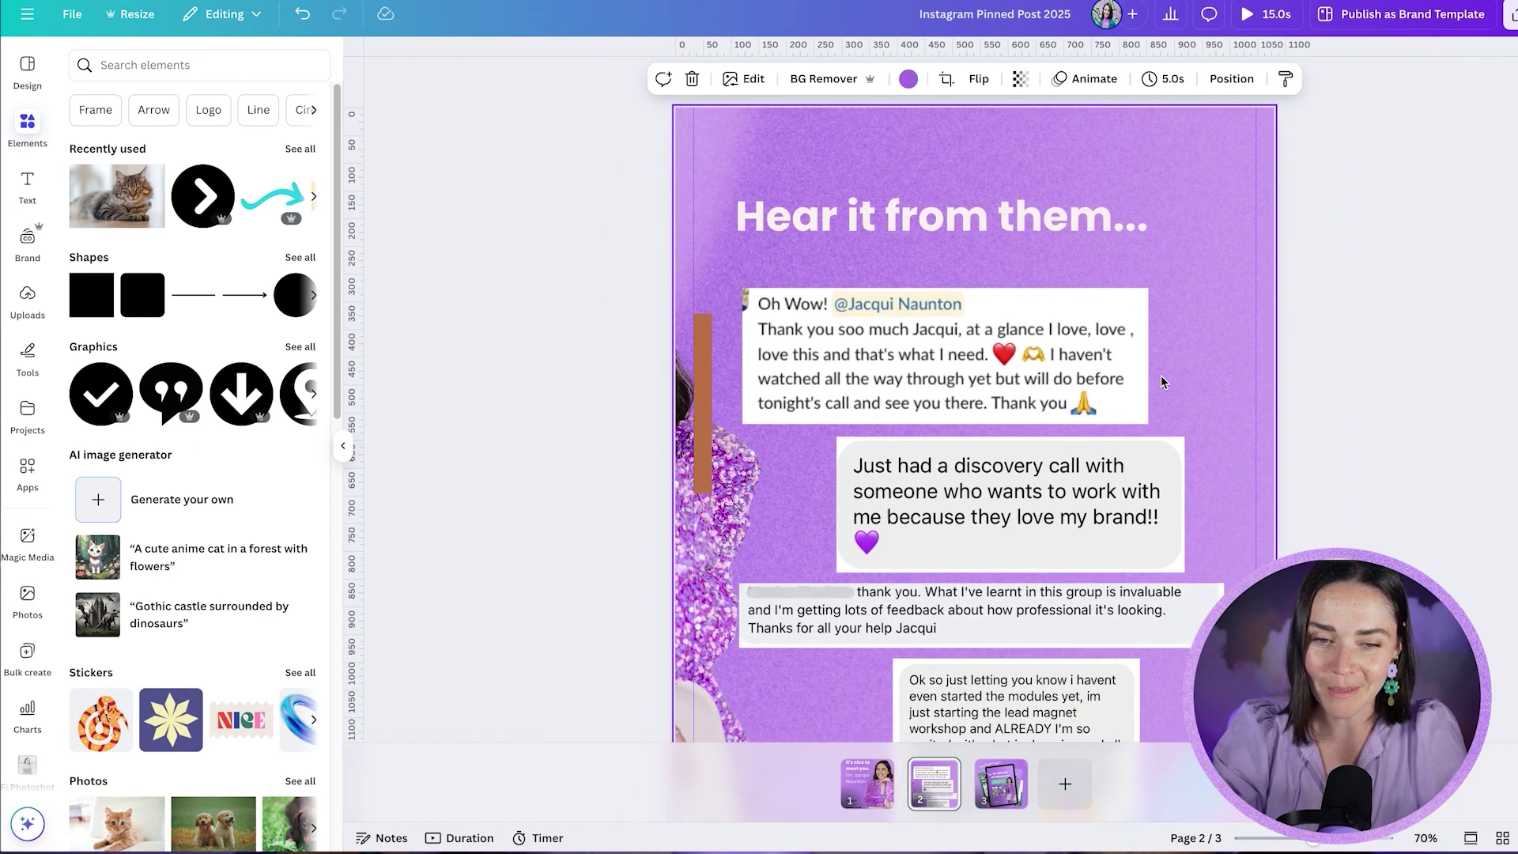
# Delete the orange vertical bar on the intro page's right edge, then return to the testimonials page
pyautogui.click(709, 457)
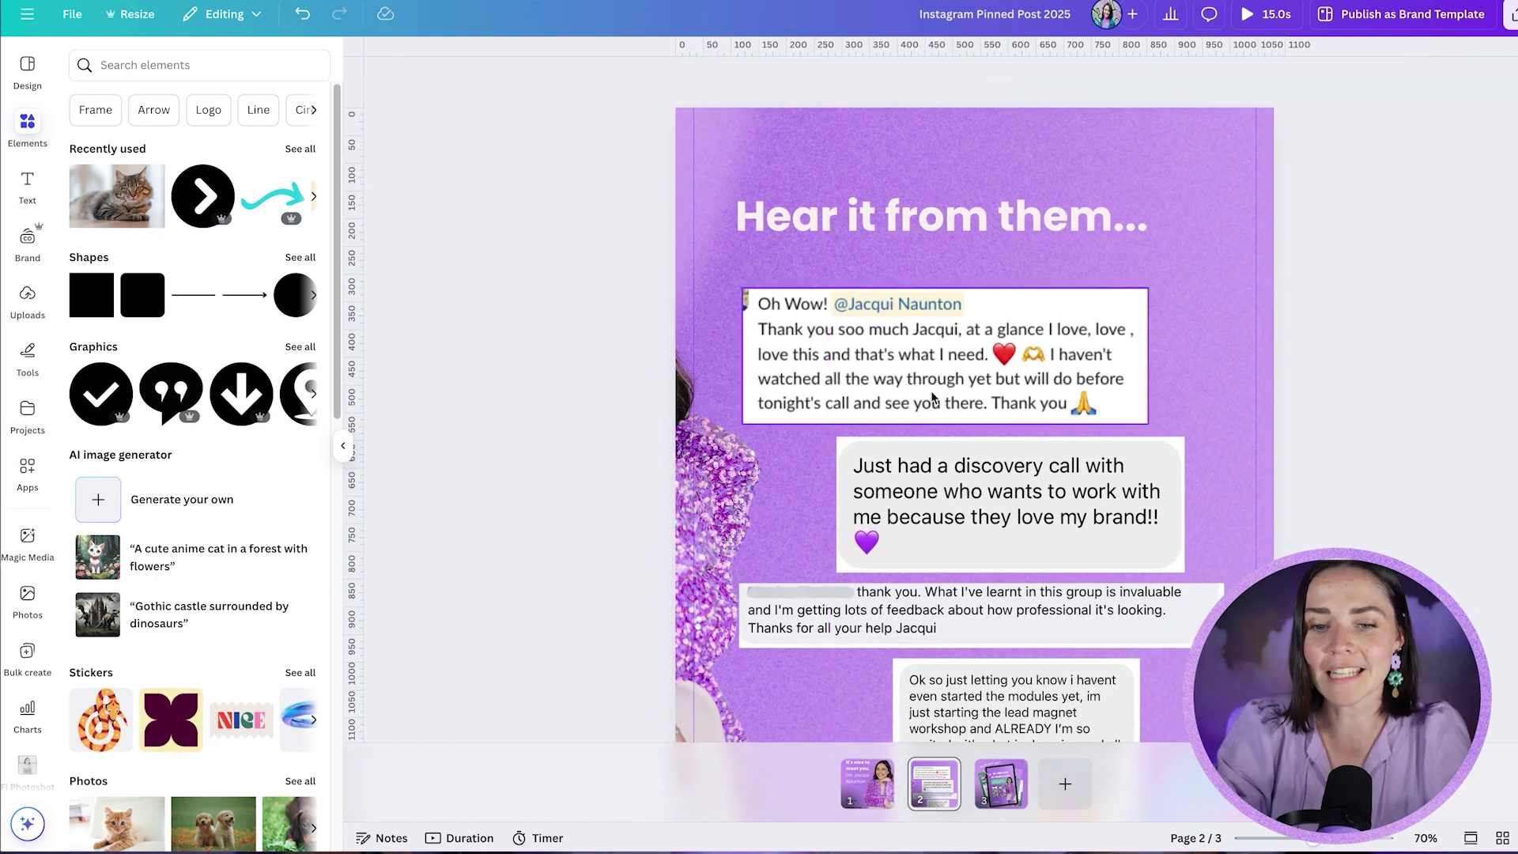
pyautogui.click(885, 801)
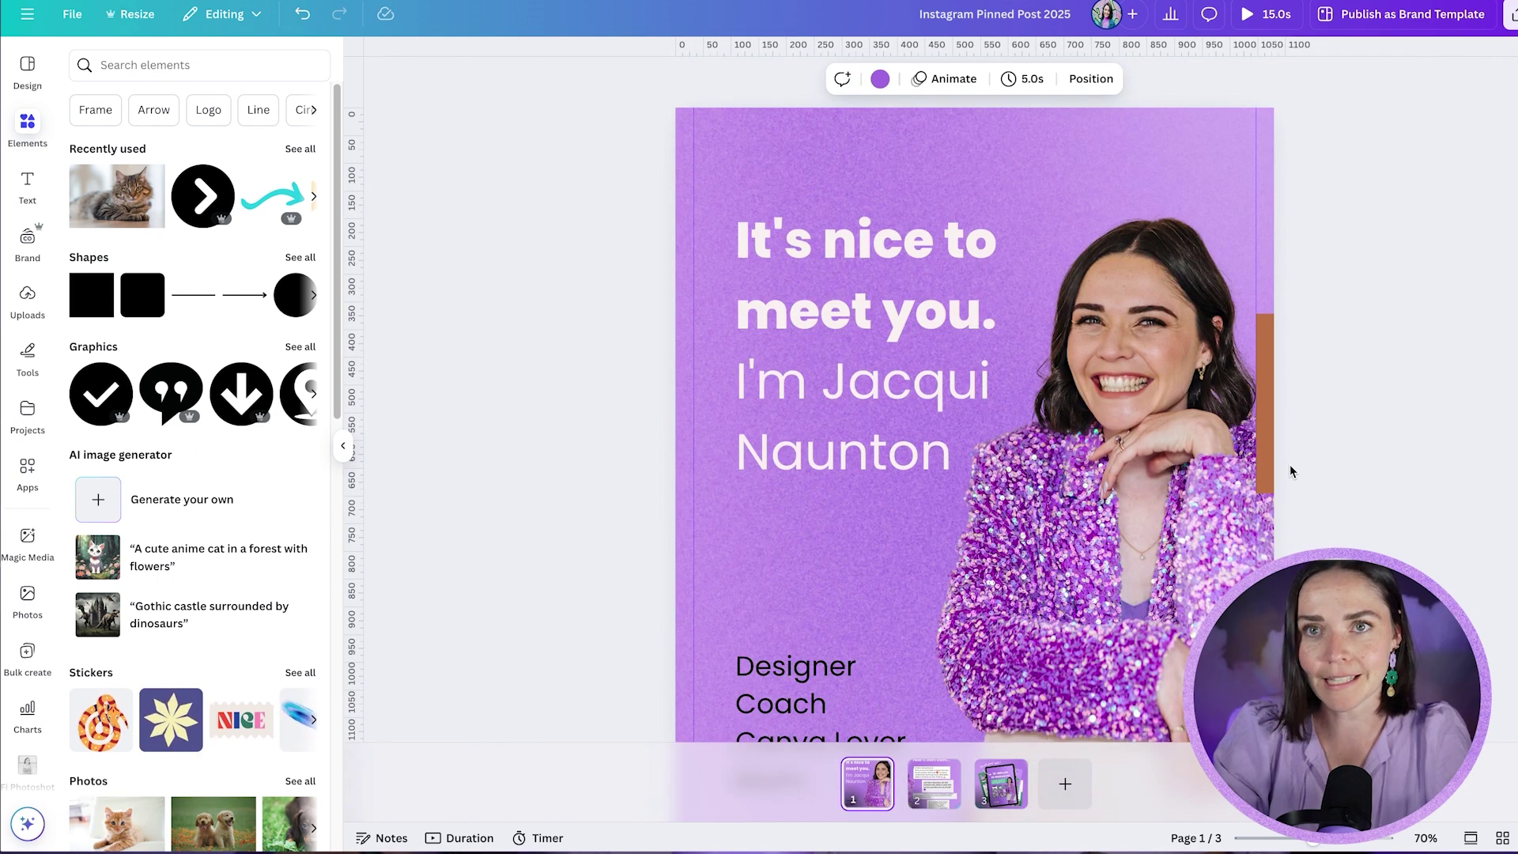
pyautogui.click(1269, 439)
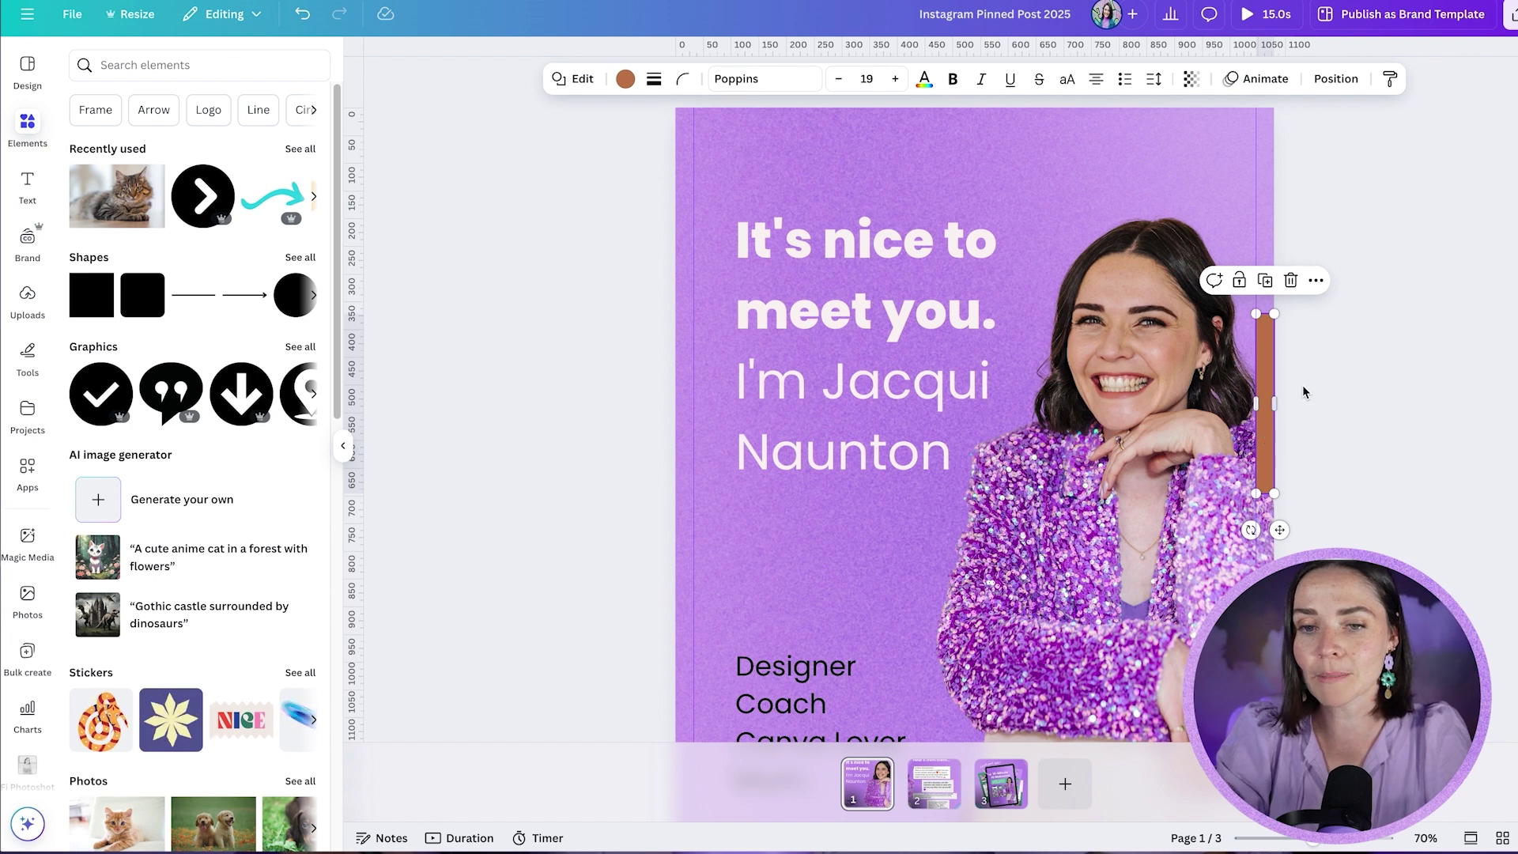
pyautogui.press('Delete')
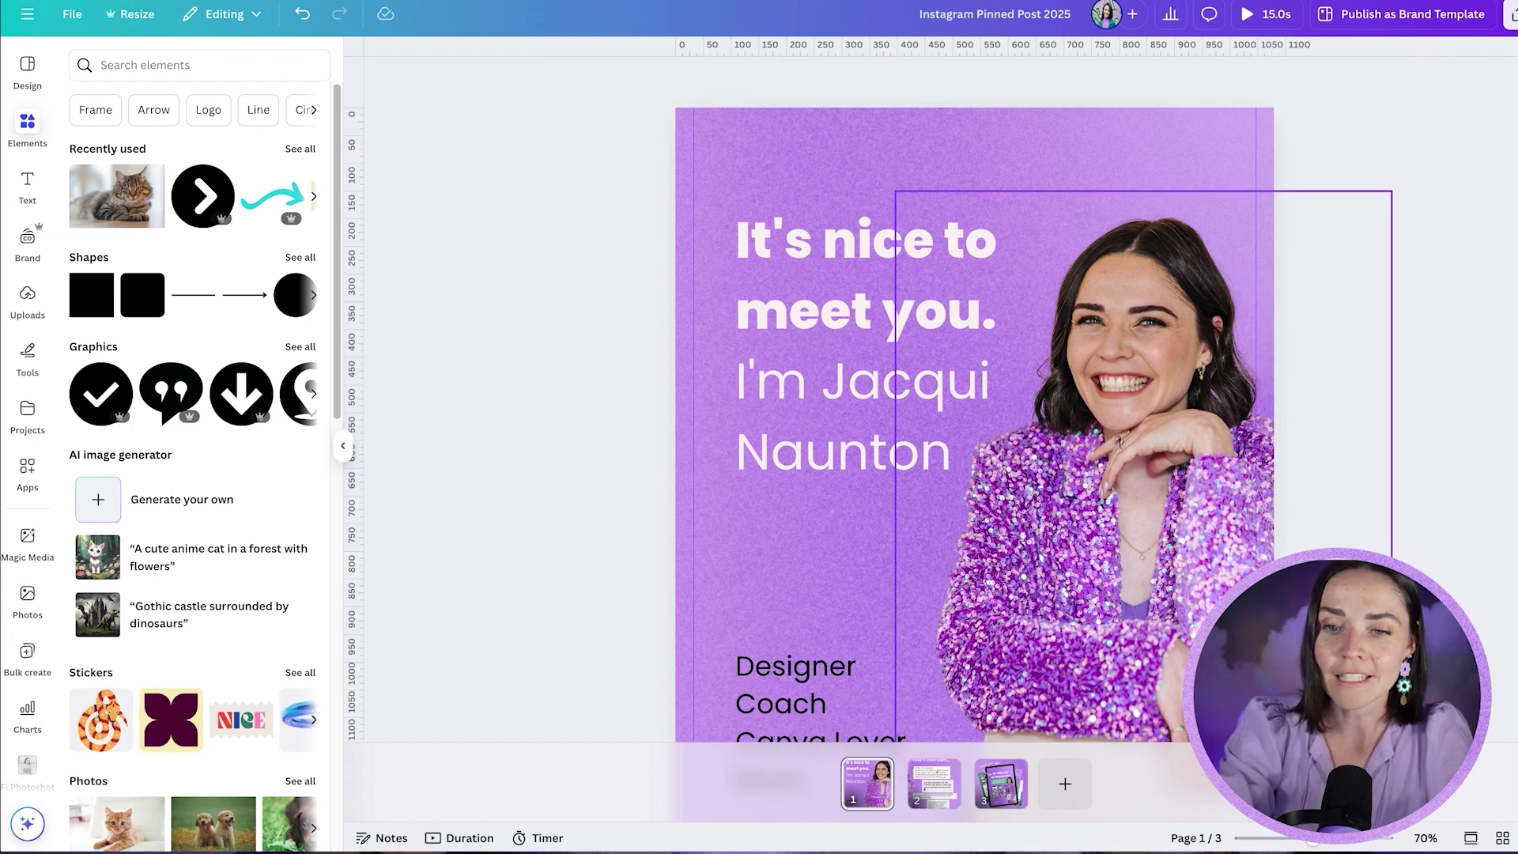
pyautogui.click(936, 794)
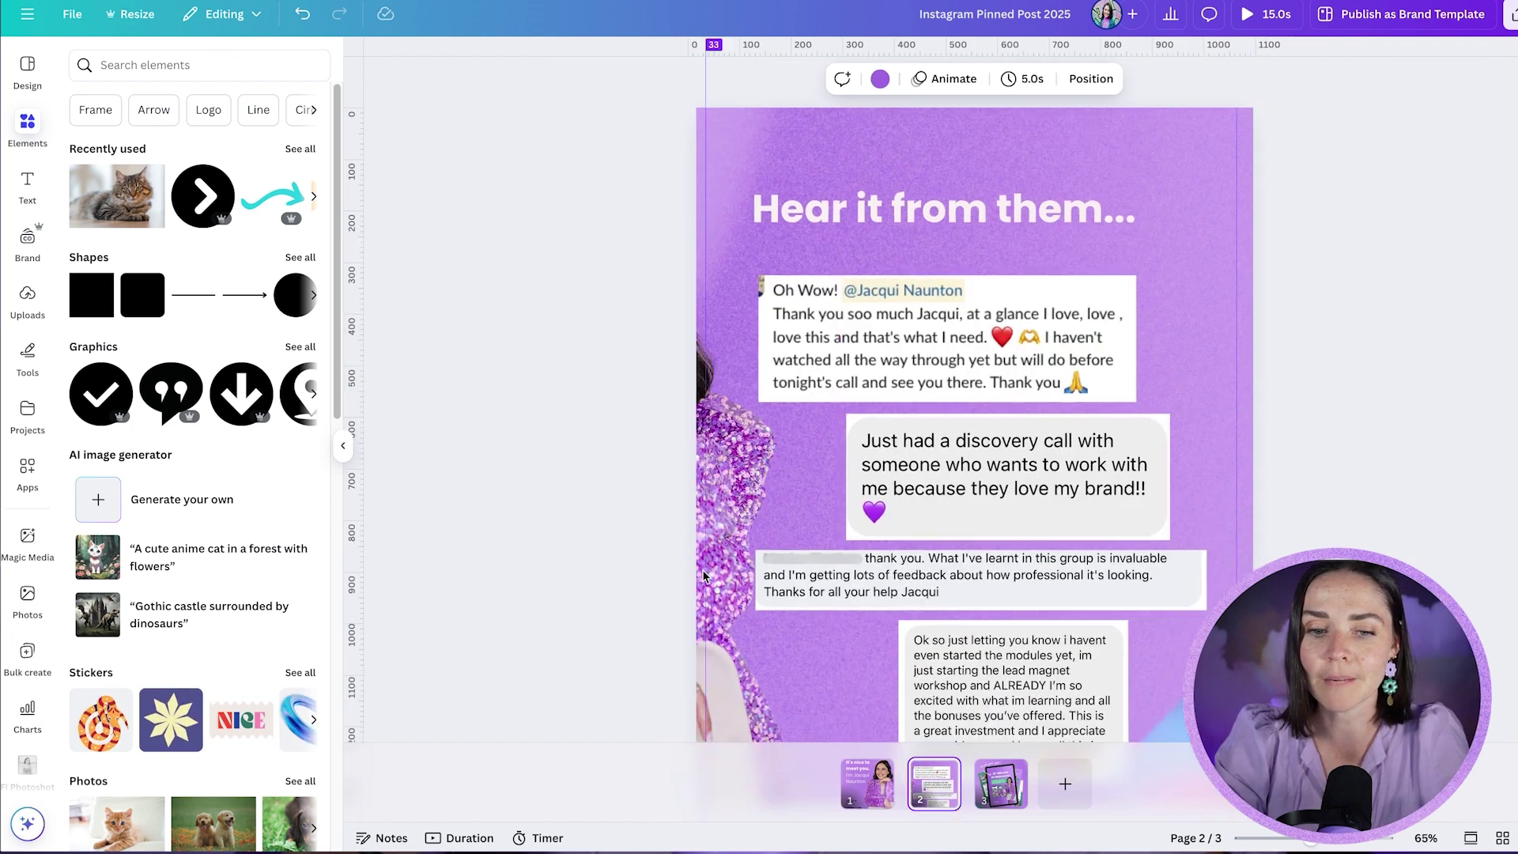
pyautogui.scroll(5, 1224, 511)
pyautogui.scroll(-1, 1224, 511)
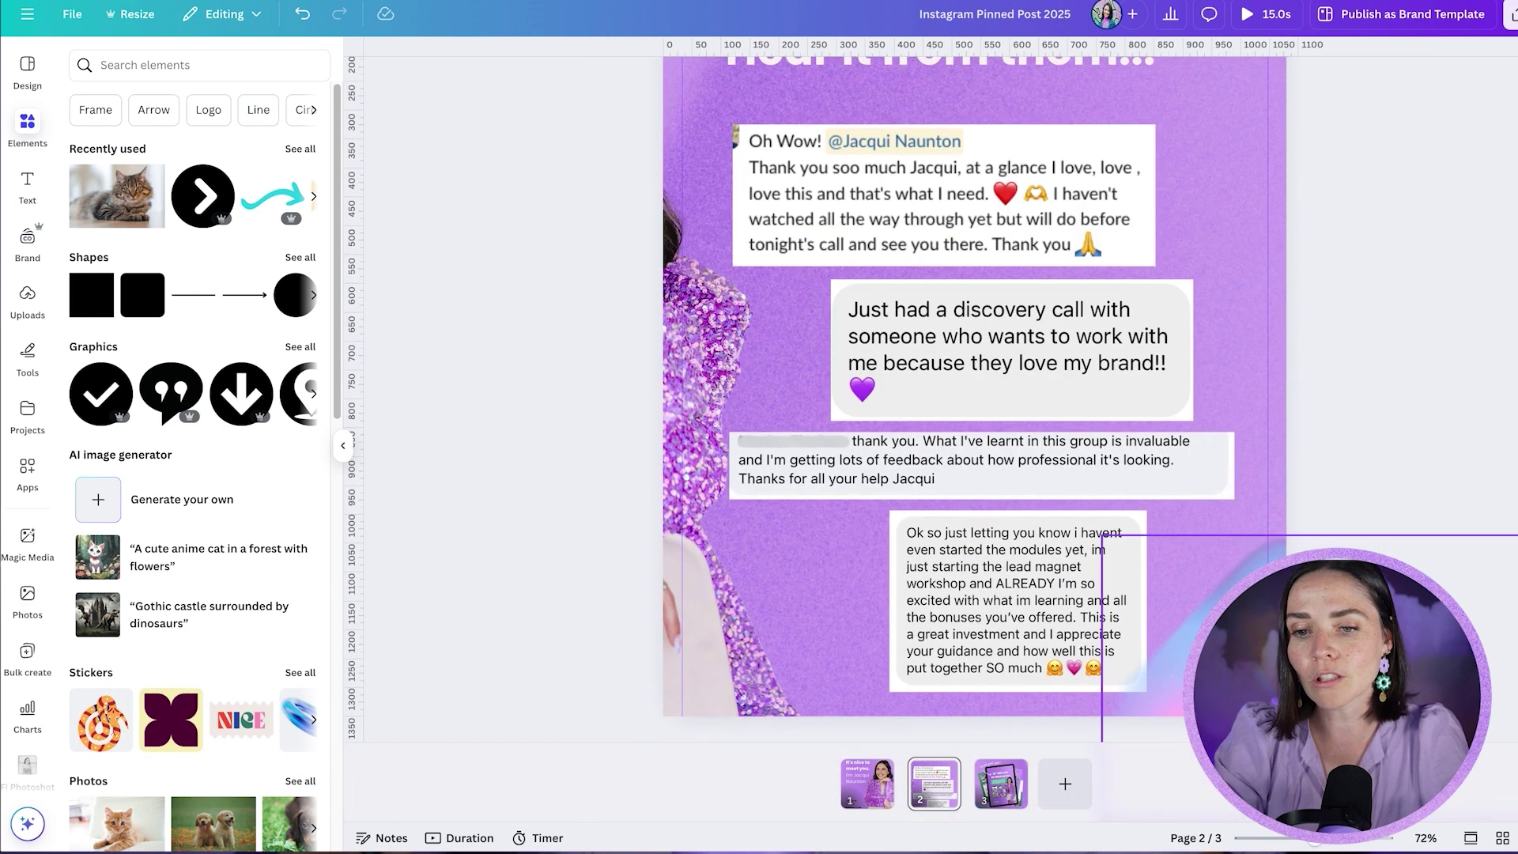
# Add a dark square with R and narrow it into a thin vertical strip
pyautogui.scroll(2, 1270, 498)
pyautogui.scroll(-2, 1270, 498)
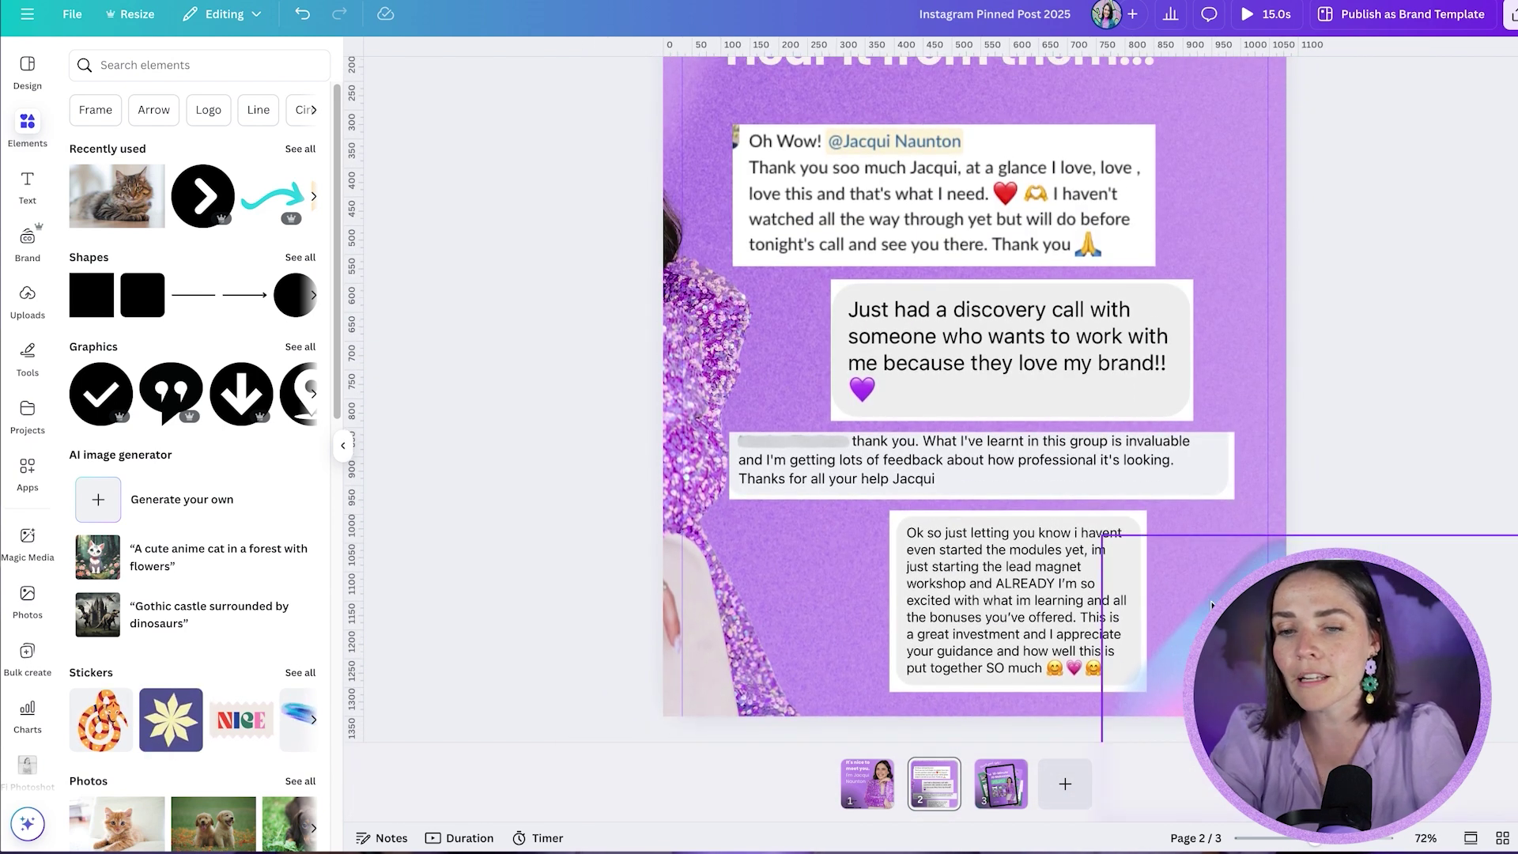
pyautogui.scroll(-1, 1337, 419)
pyautogui.scroll(-2, 1336, 419)
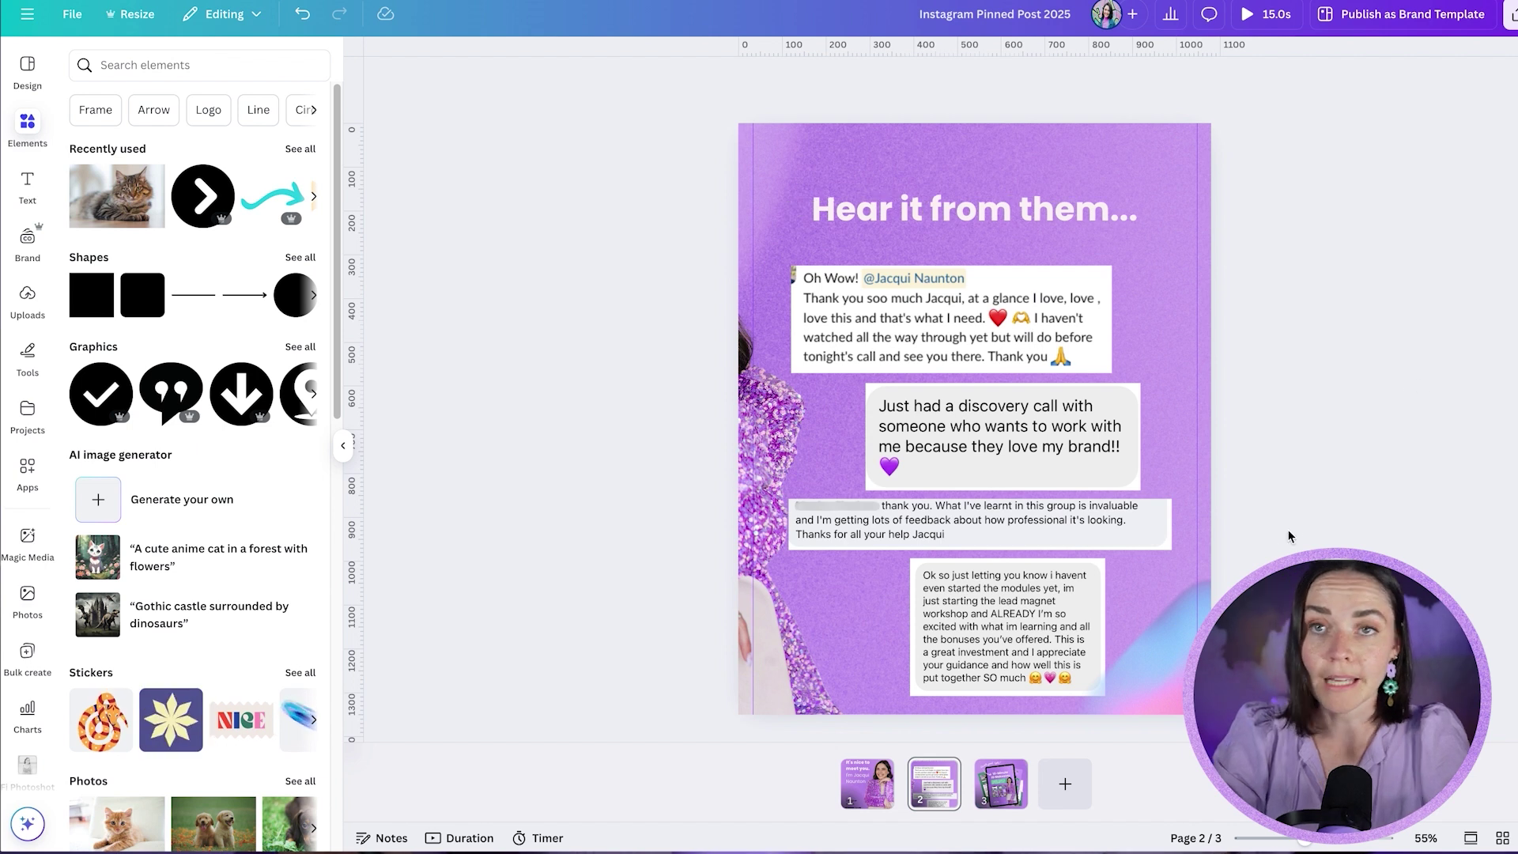
pyautogui.press('r')
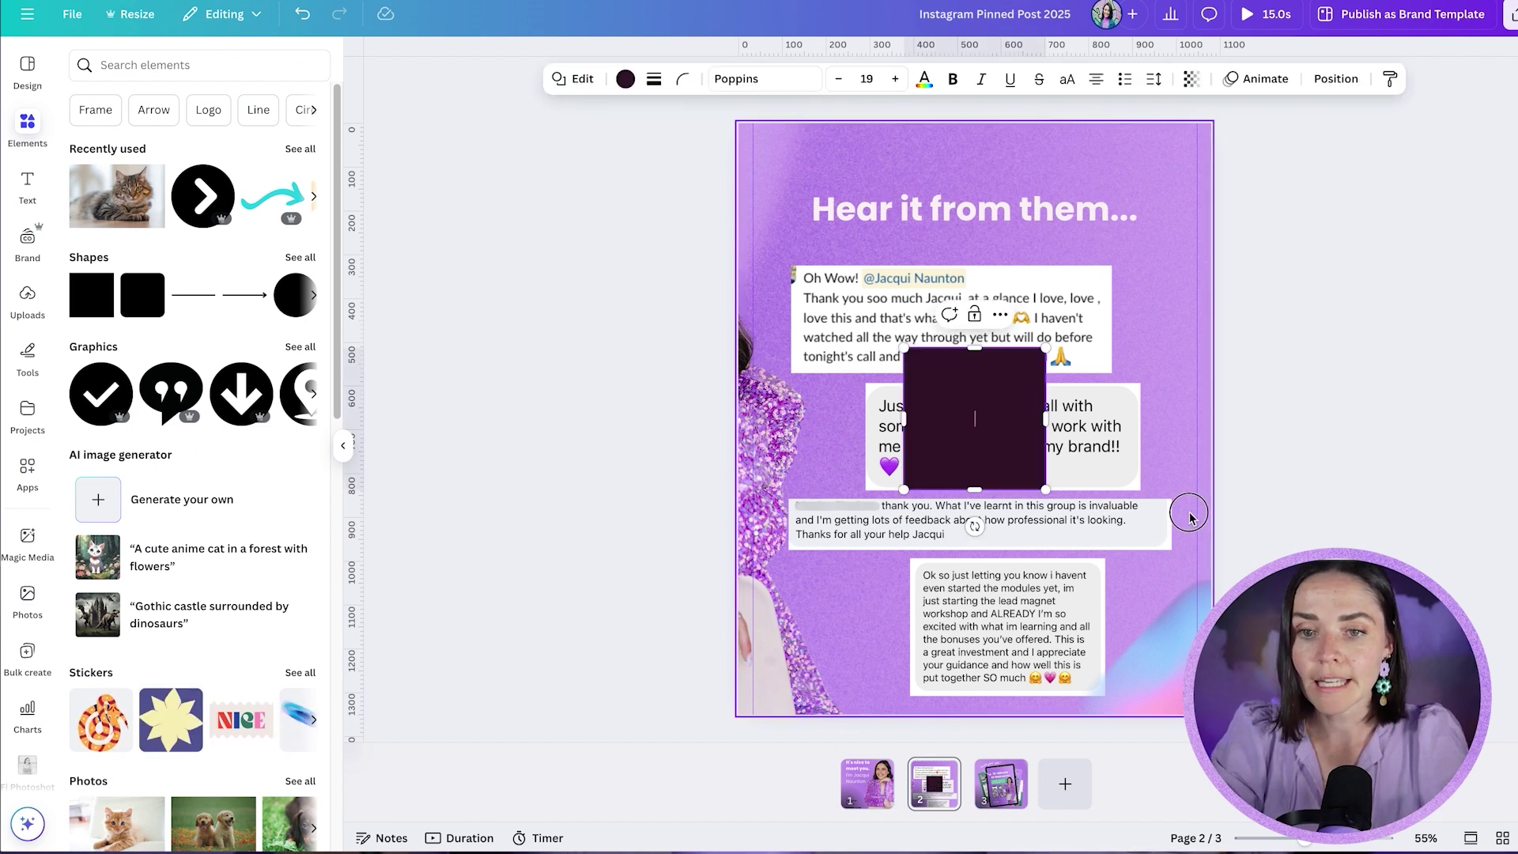
pyautogui.moveTo(1032, 474); pyautogui.dragTo(1202, 587)
pyautogui.scroll(5, 1194, 589)
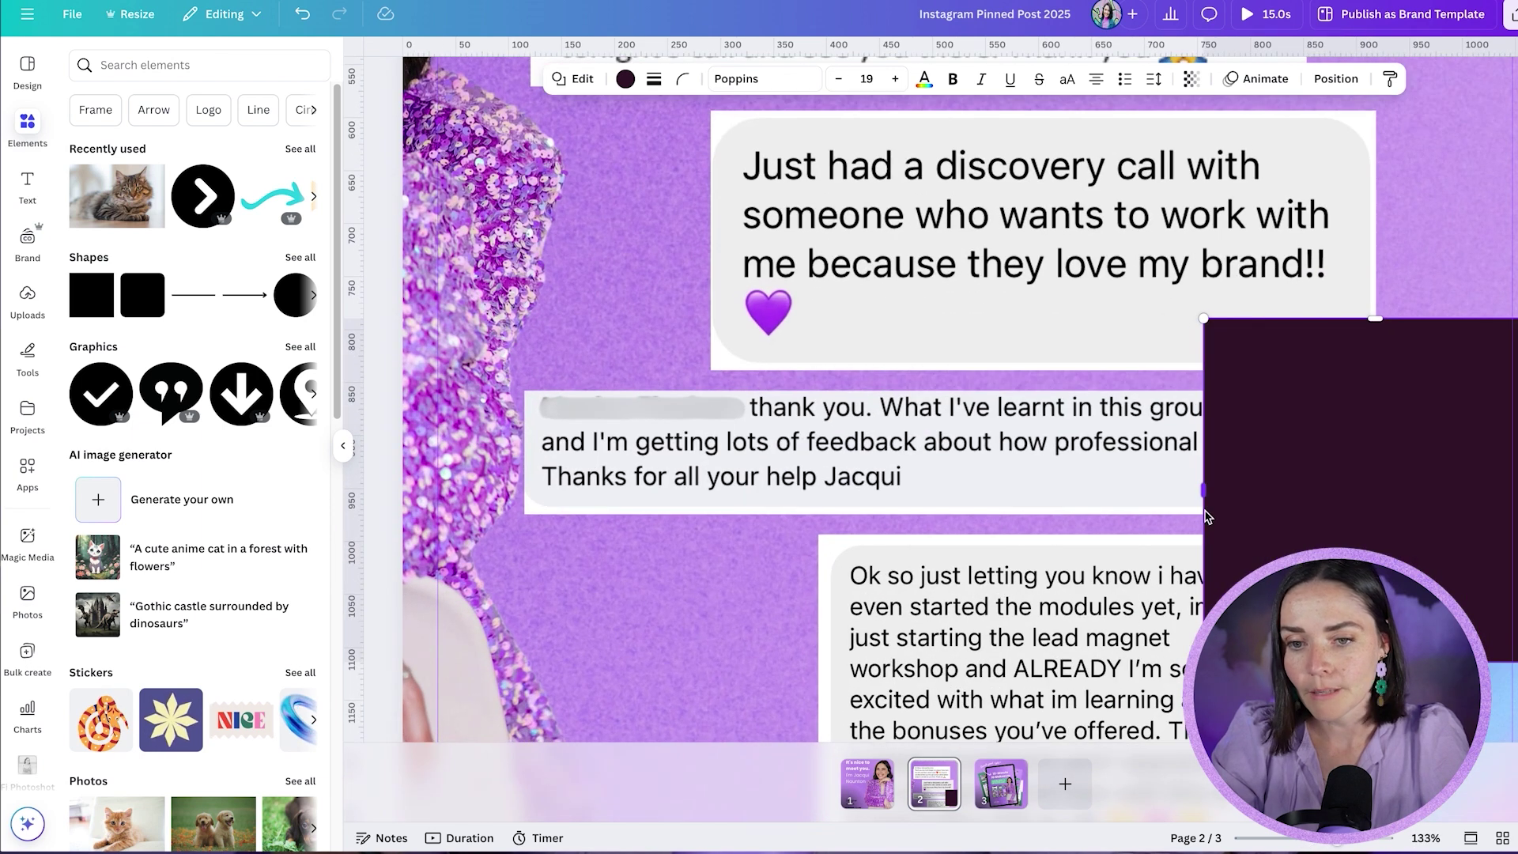
pyautogui.moveTo(1203, 503); pyautogui.dragTo(1510, 501)
pyautogui.scroll(-3, 925, 395)
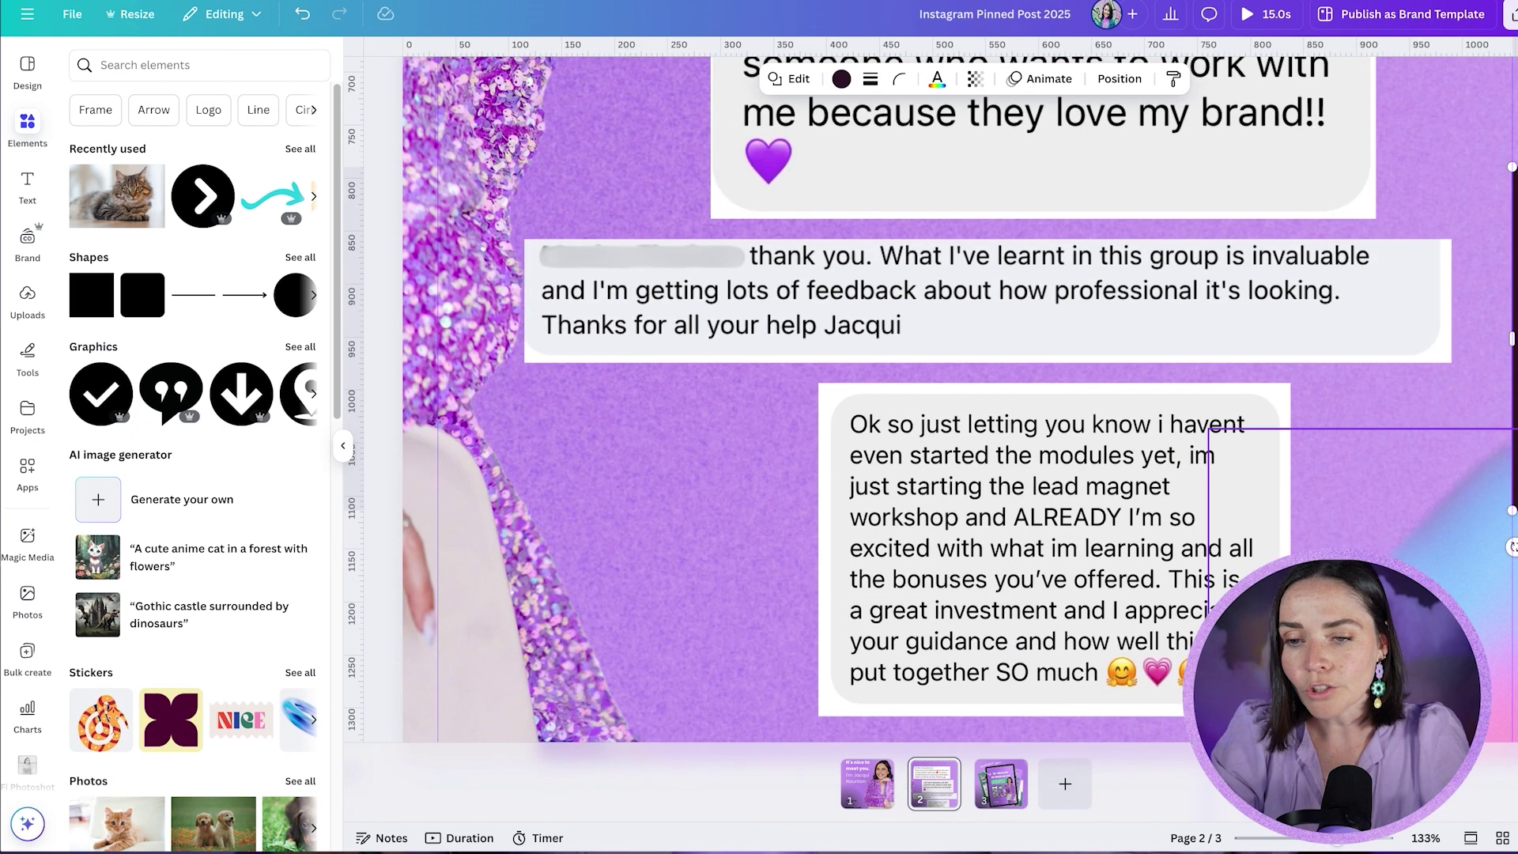
pyautogui.click(1459, 551)
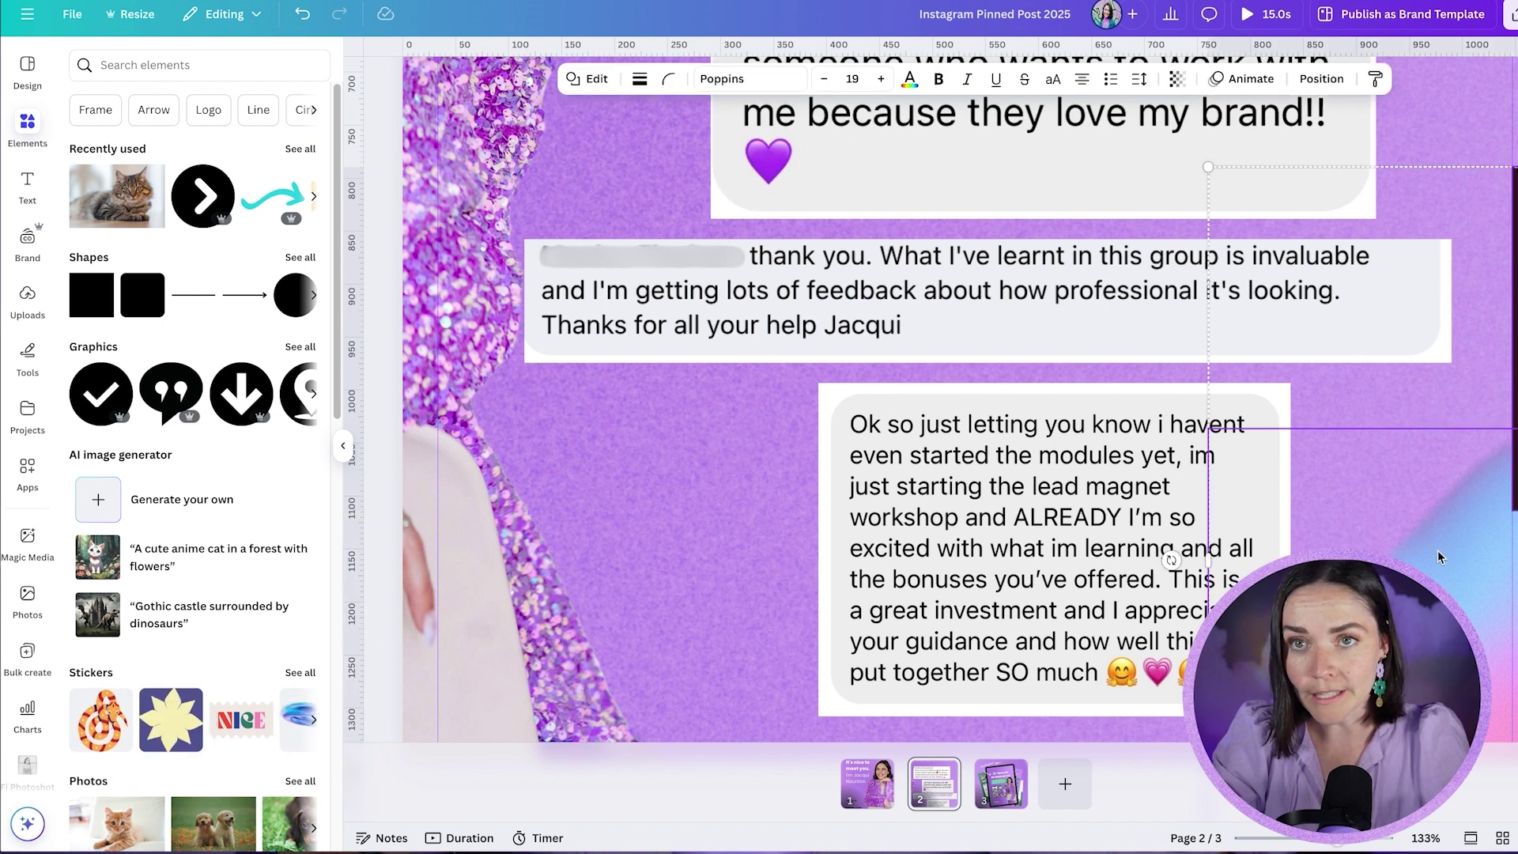
pyautogui.scroll(-5, 1146, 610)
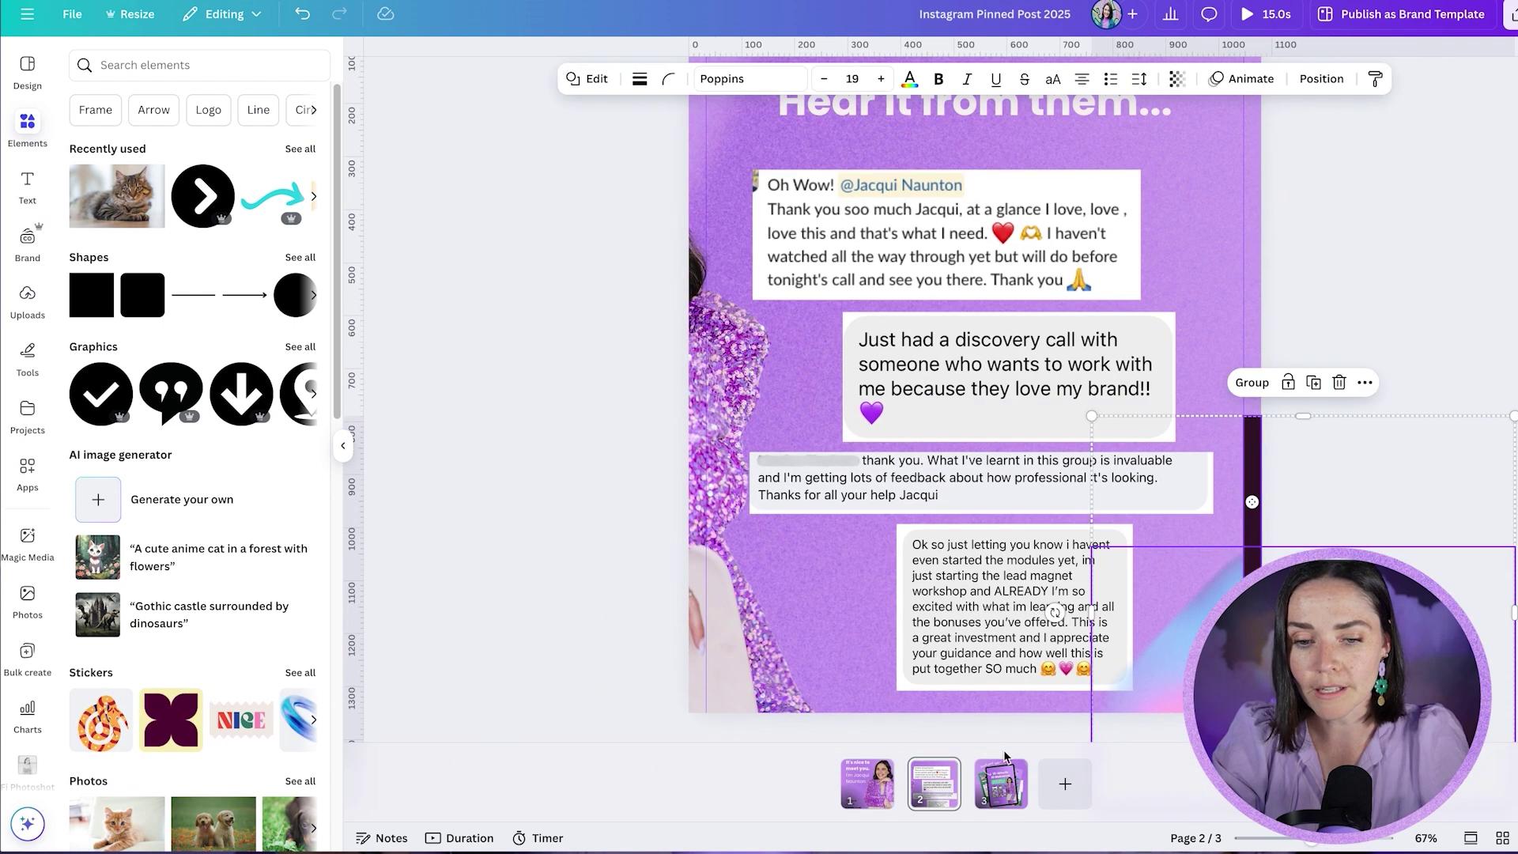
# On the IG Makeover offer page, slide the dark bar to the left edge, then revisit testimonials
pyautogui.click(998, 794)
pyautogui.scroll(-2, 892, 433)
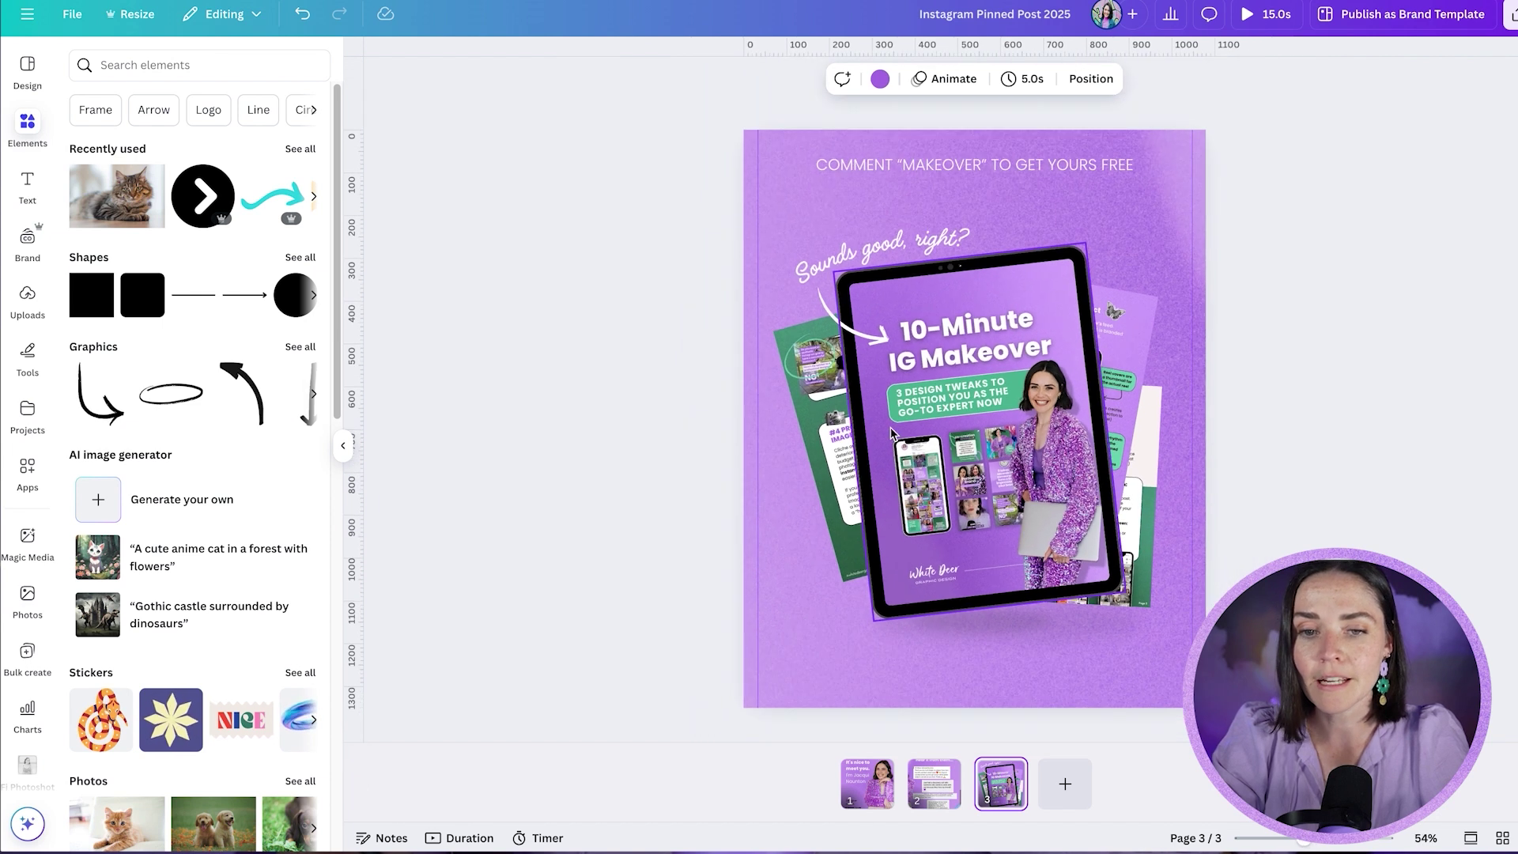
pyautogui.moveTo(1164, 654); pyautogui.dragTo(732, 667)
pyautogui.scroll(5, 658, 595)
pyautogui.scroll(5, 544, 643)
pyautogui.moveTo(602, 655); pyautogui.dragTo(602, 655)
pyautogui.scroll(-6, 589, 685)
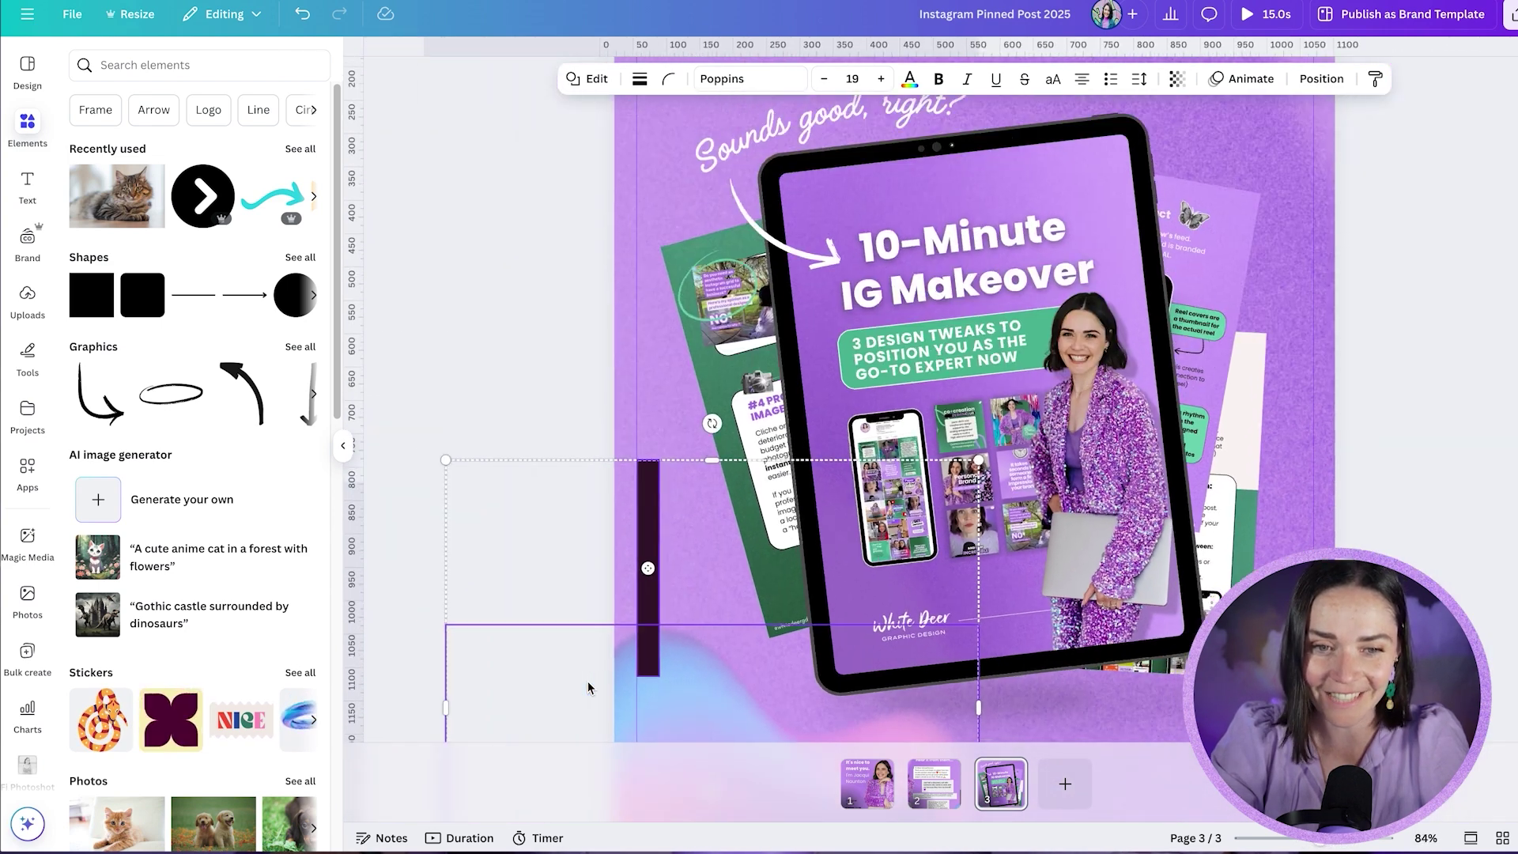
pyautogui.click(672, 510)
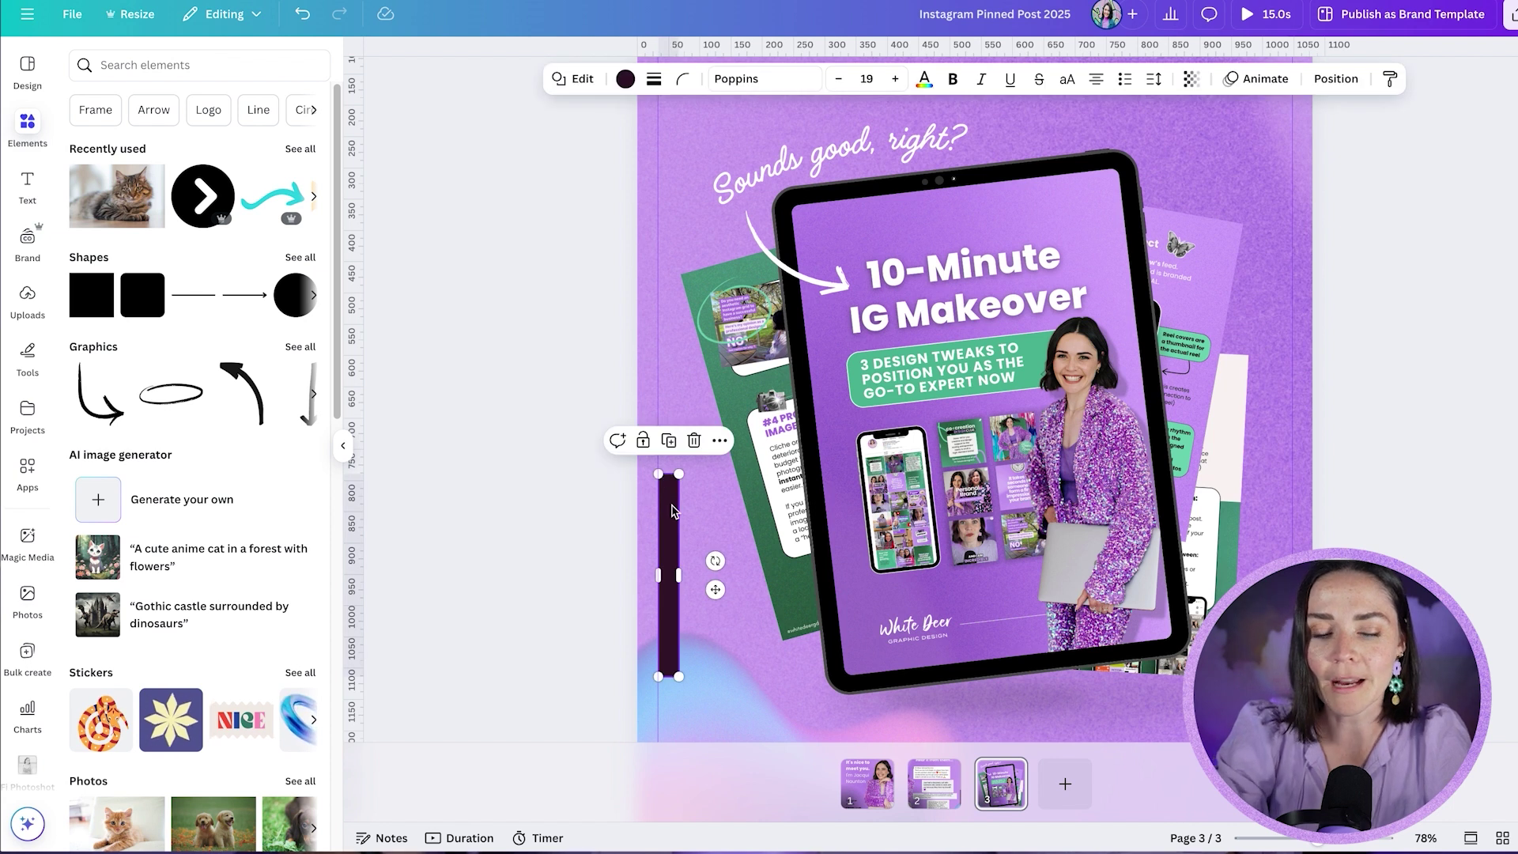
pyautogui.click(933, 783)
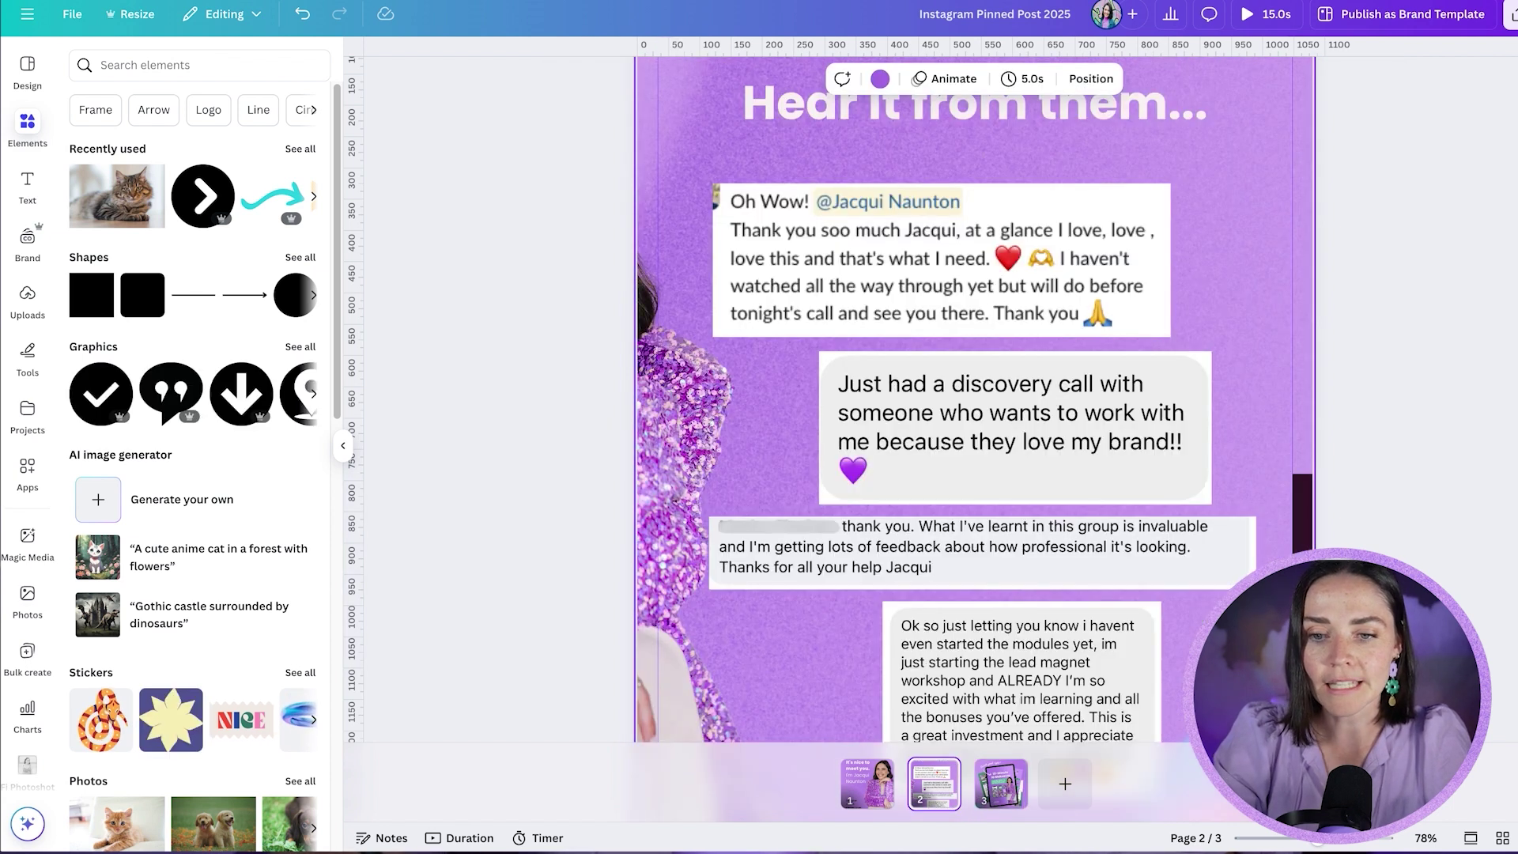
pyautogui.scroll(-3, 1384, 544)
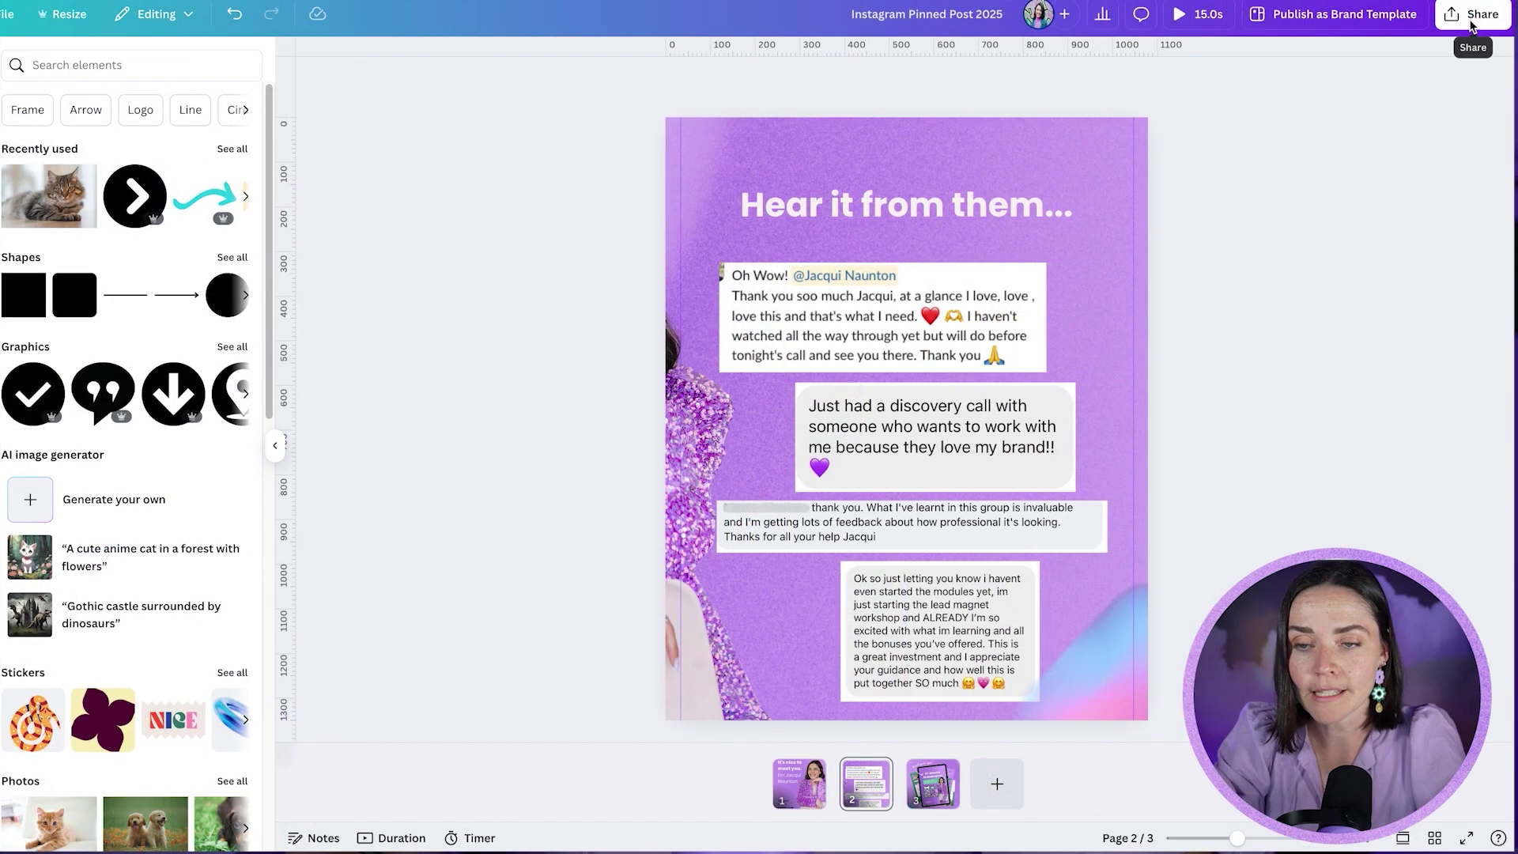
# Download all three pages of the design as PNG files
pyautogui.click(1472, 24)
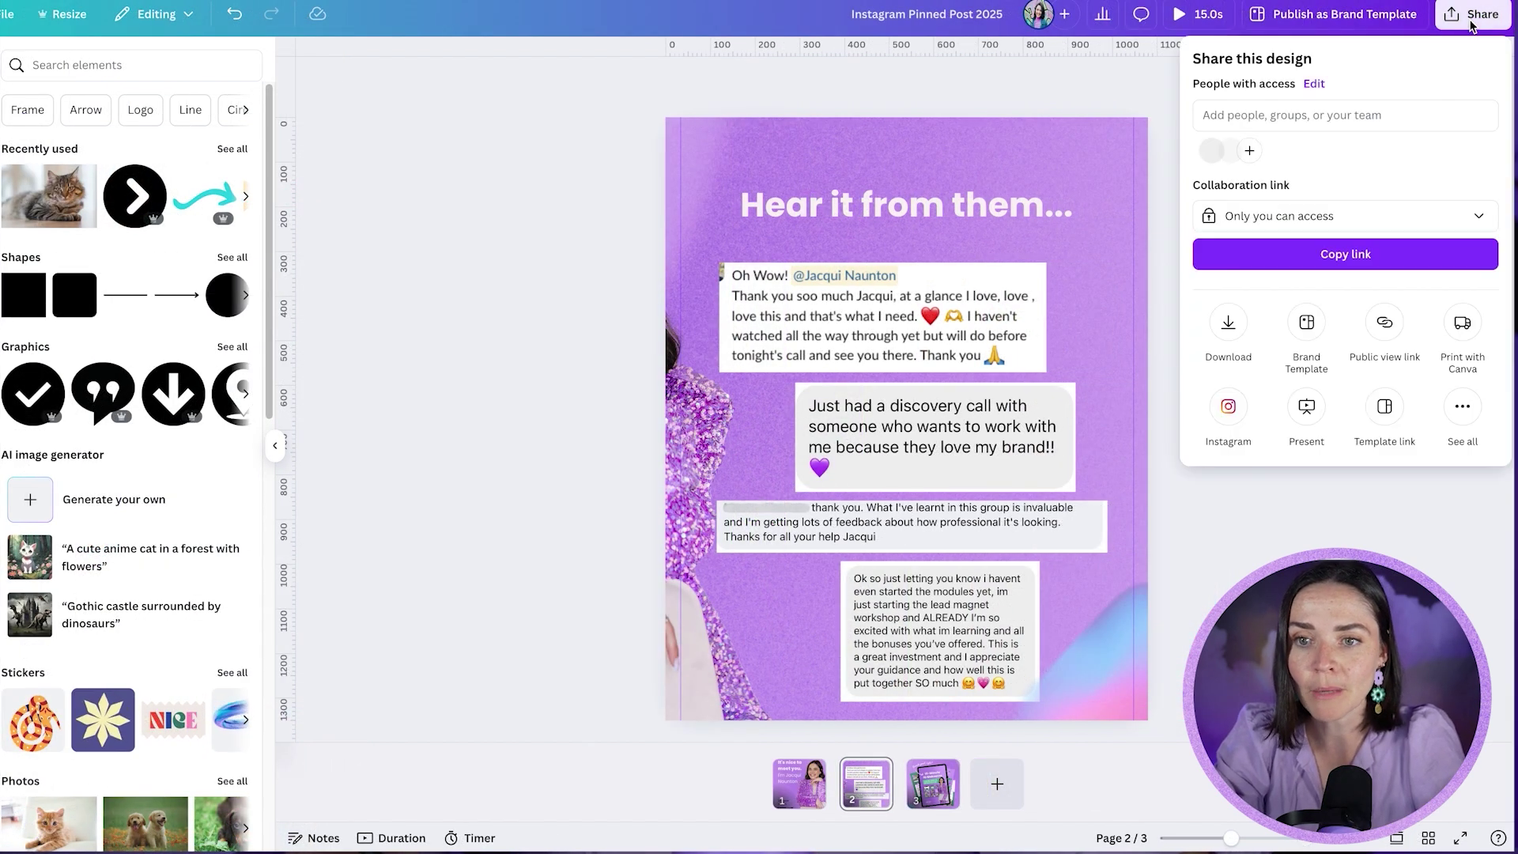
pyautogui.click(1229, 324)
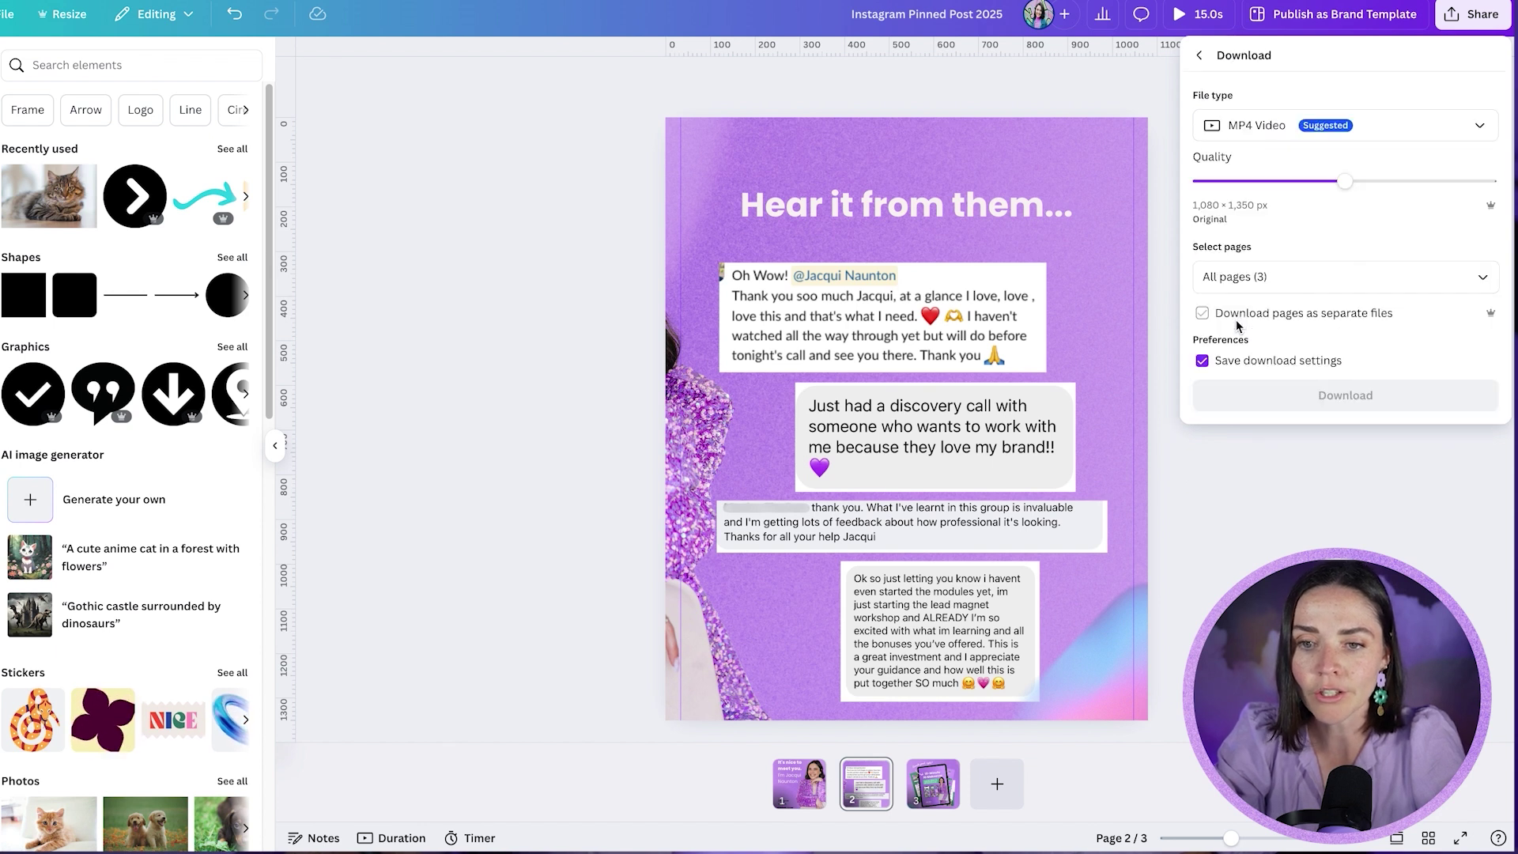
pyautogui.click(1255, 129)
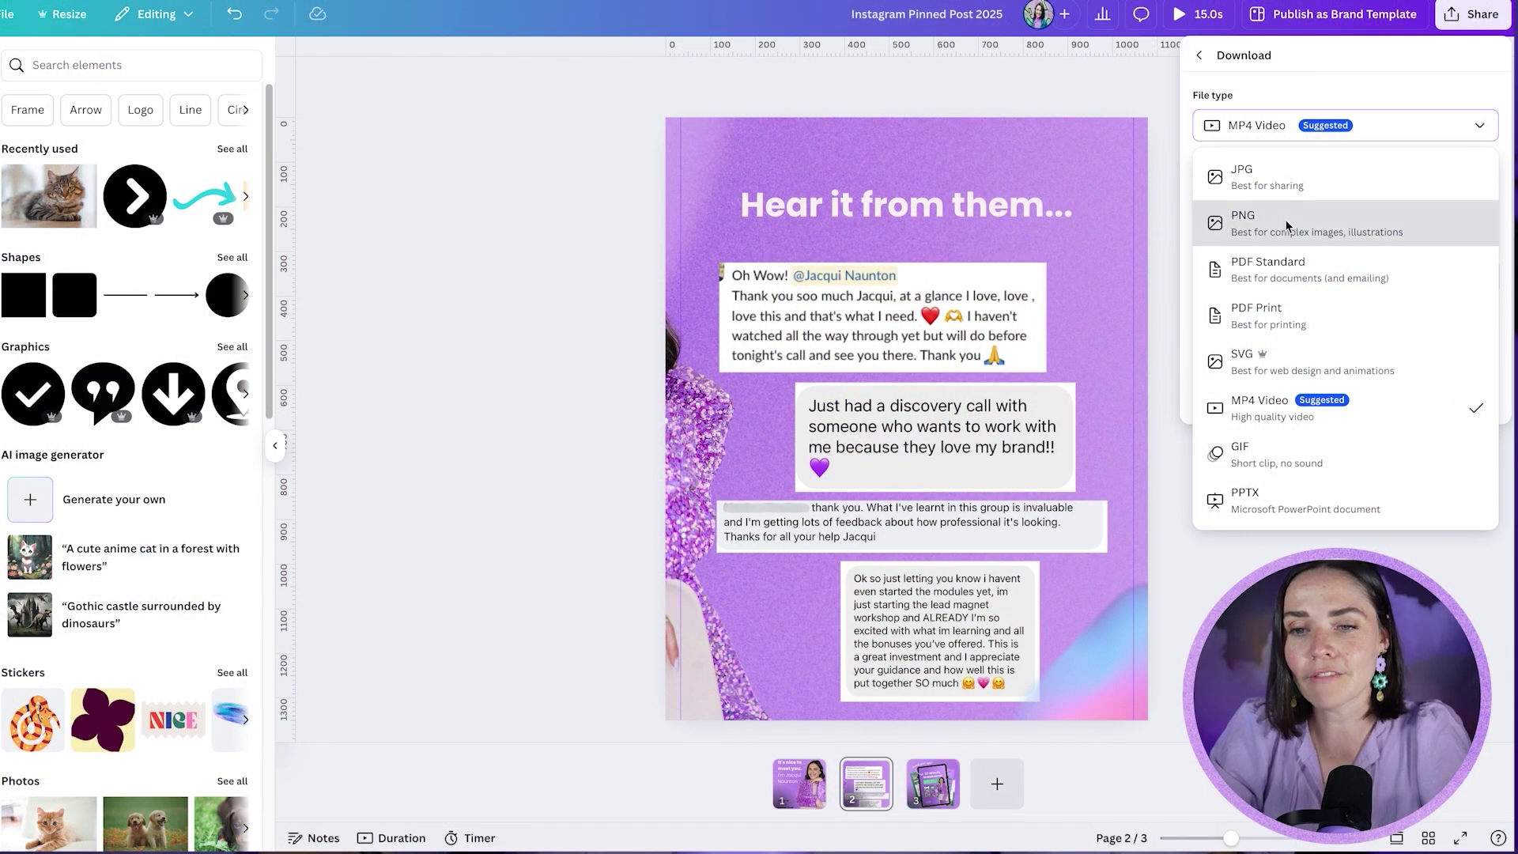
pyautogui.click(1288, 225)
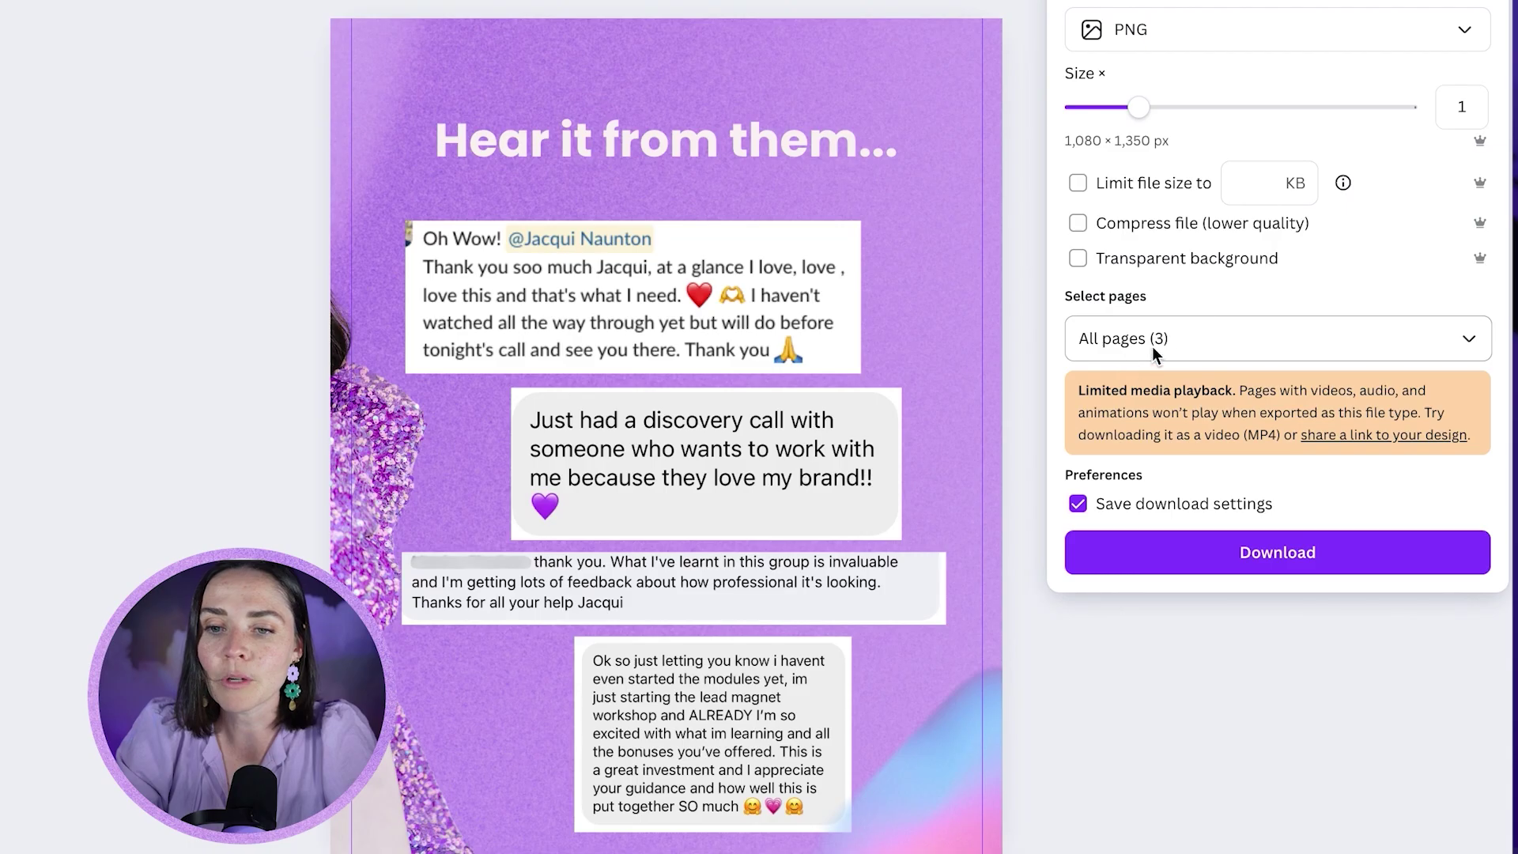
pyautogui.click(1274, 349)
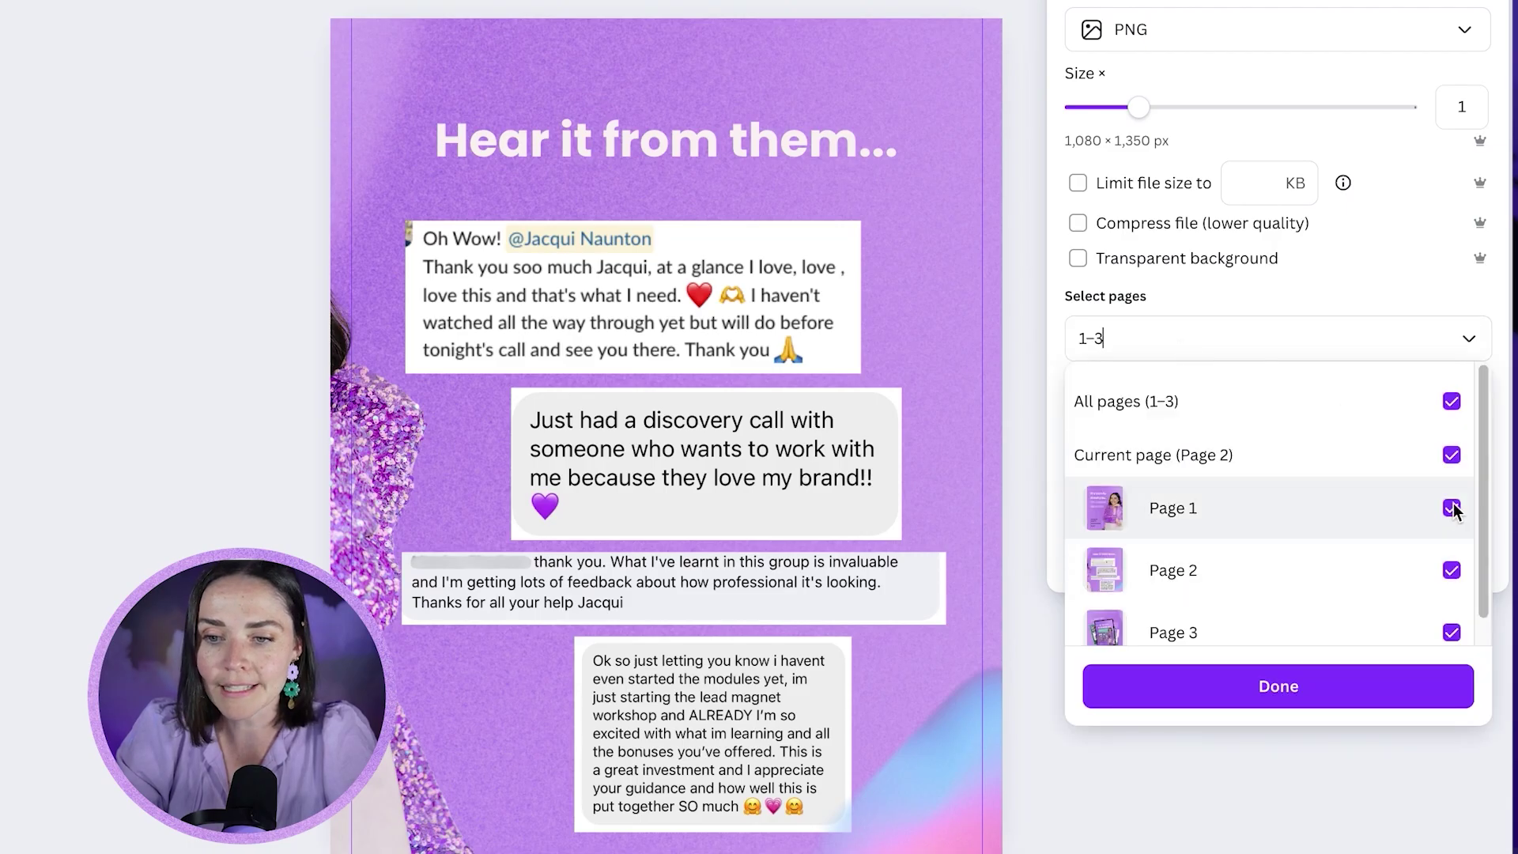
pyautogui.click(1447, 688)
pyautogui.click(1332, 560)
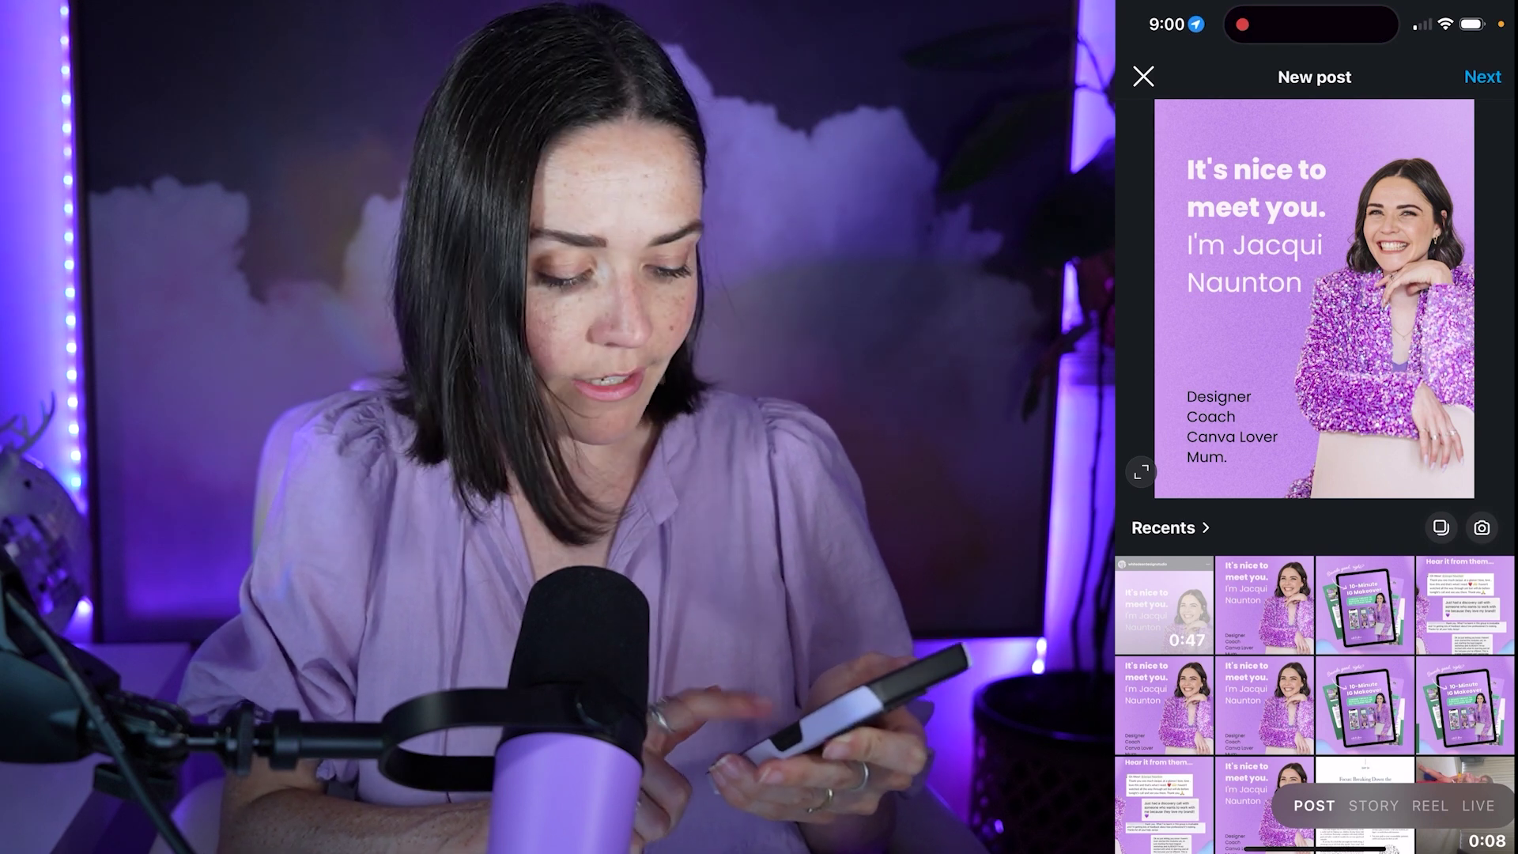
# Post the IG Makeover offer image to Instagram
pyautogui.click(1364, 605)
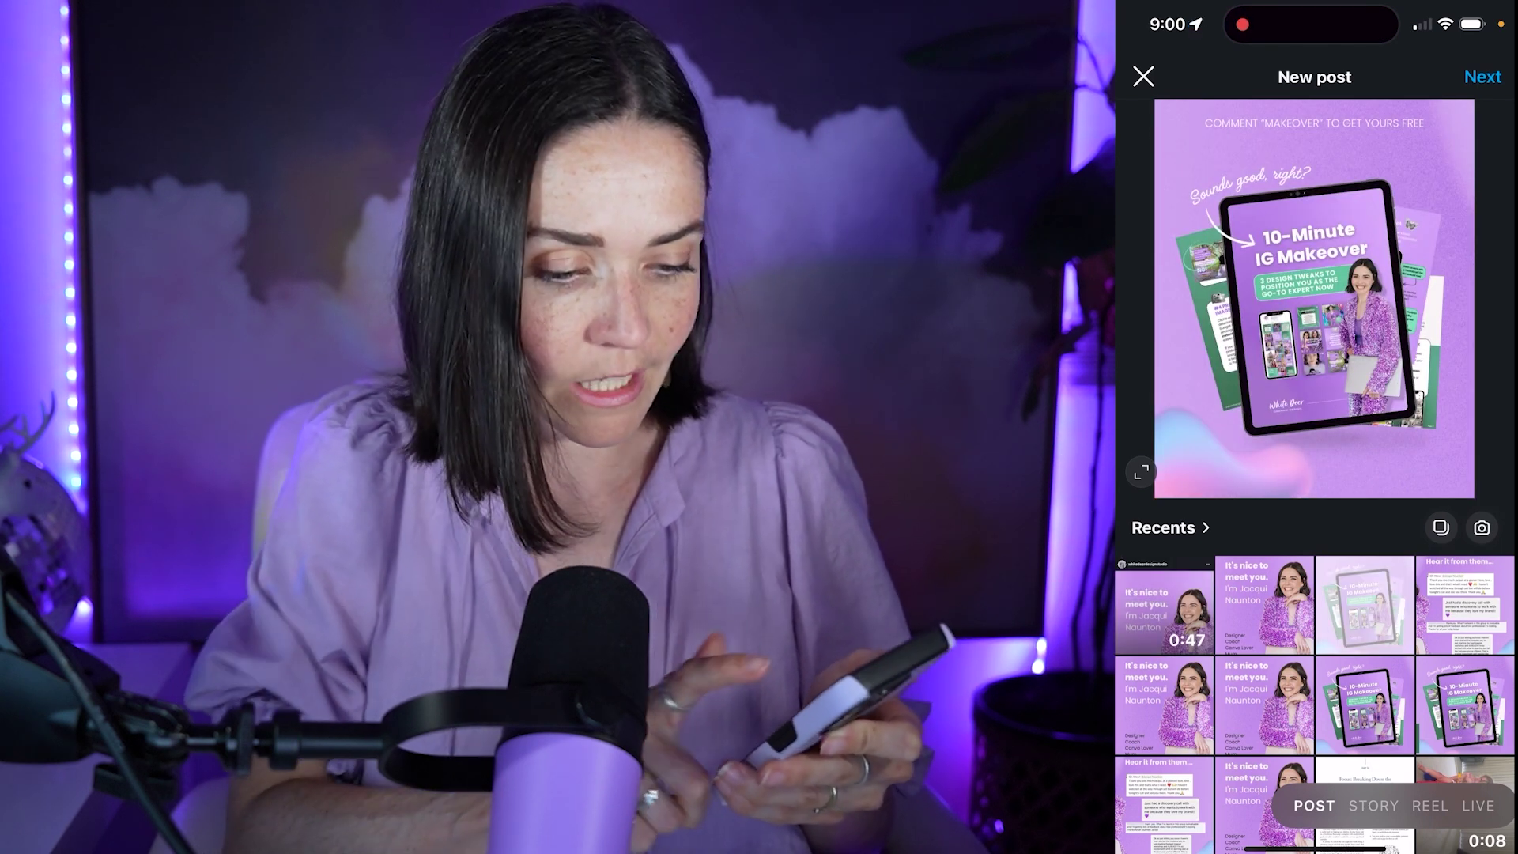
pyautogui.click(1483, 77)
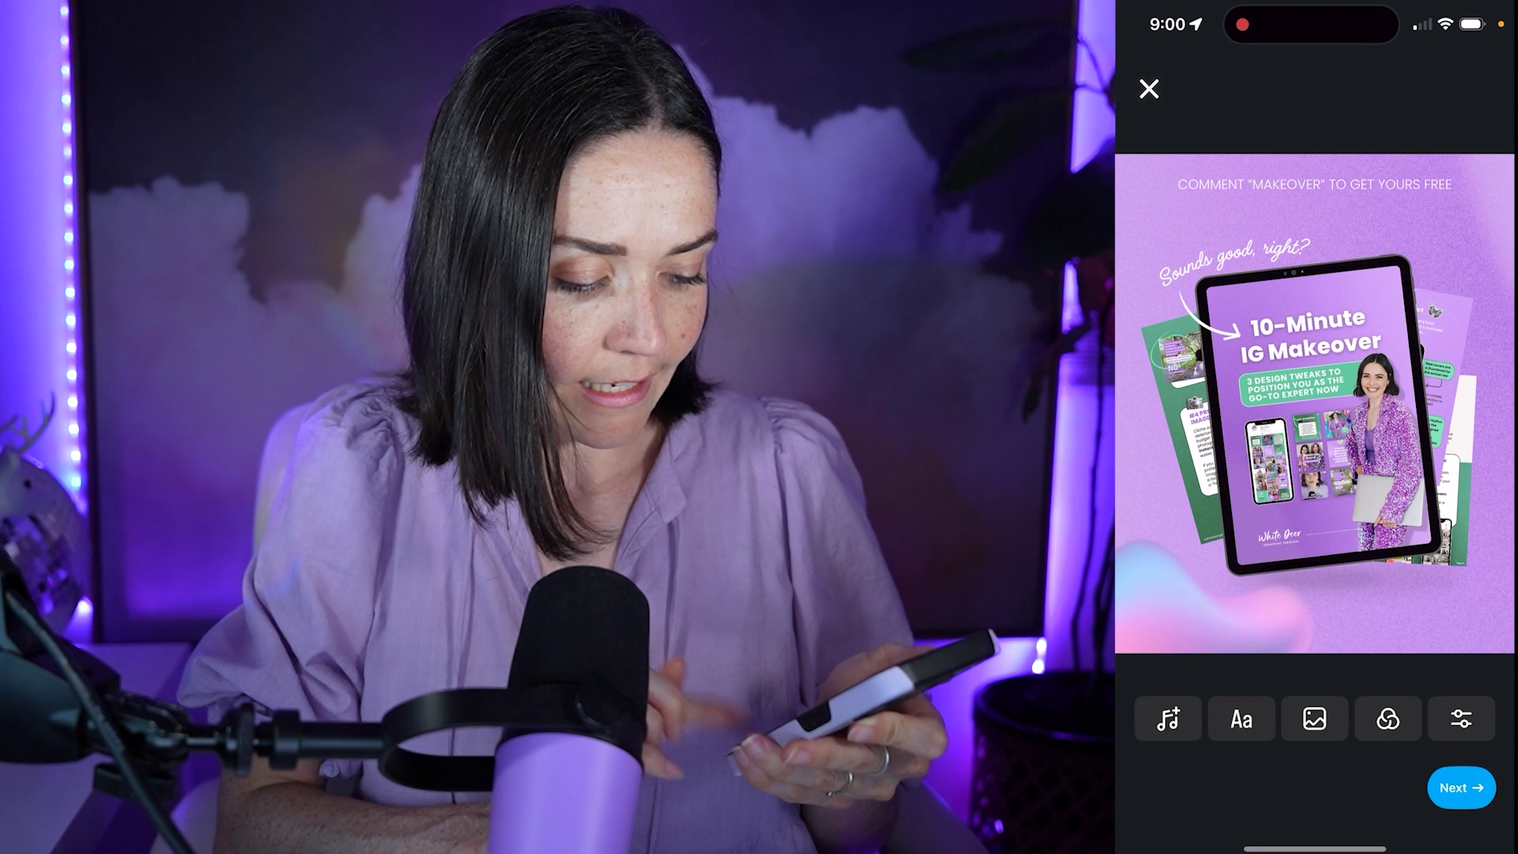
pyautogui.click(1461, 787)
pyautogui.click(1407, 786)
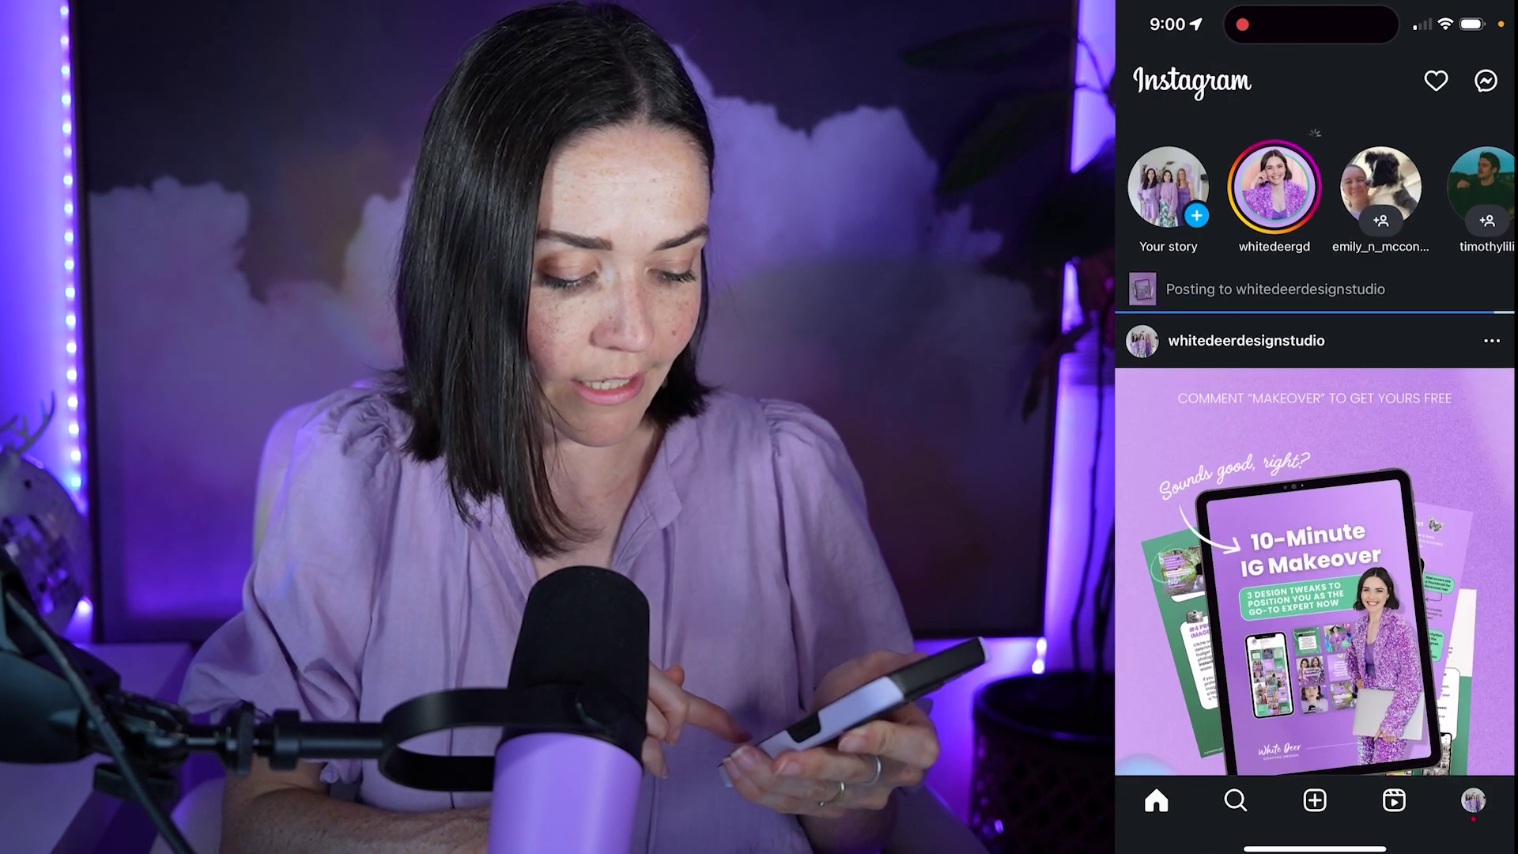
pyautogui.scroll(-1, 1315, 474)
# Start a new post with the Hear it from them testimonials image and share it
pyautogui.click(1315, 800)
pyautogui.click(1464, 605)
pyautogui.click(1482, 76)
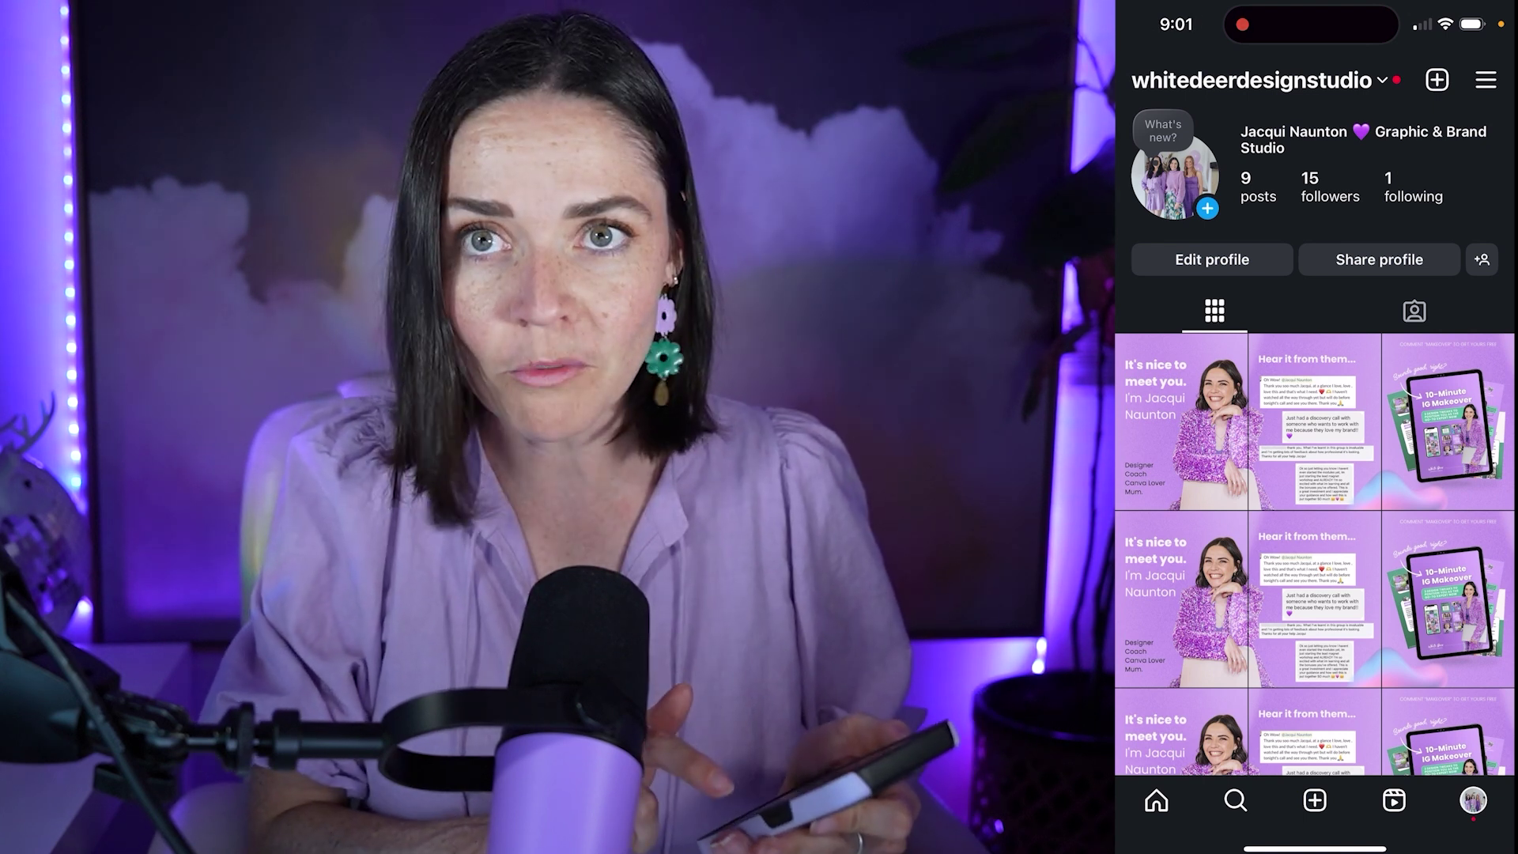
pyautogui.click(1448, 422)
pyautogui.scroll(-5, 1315, 443)
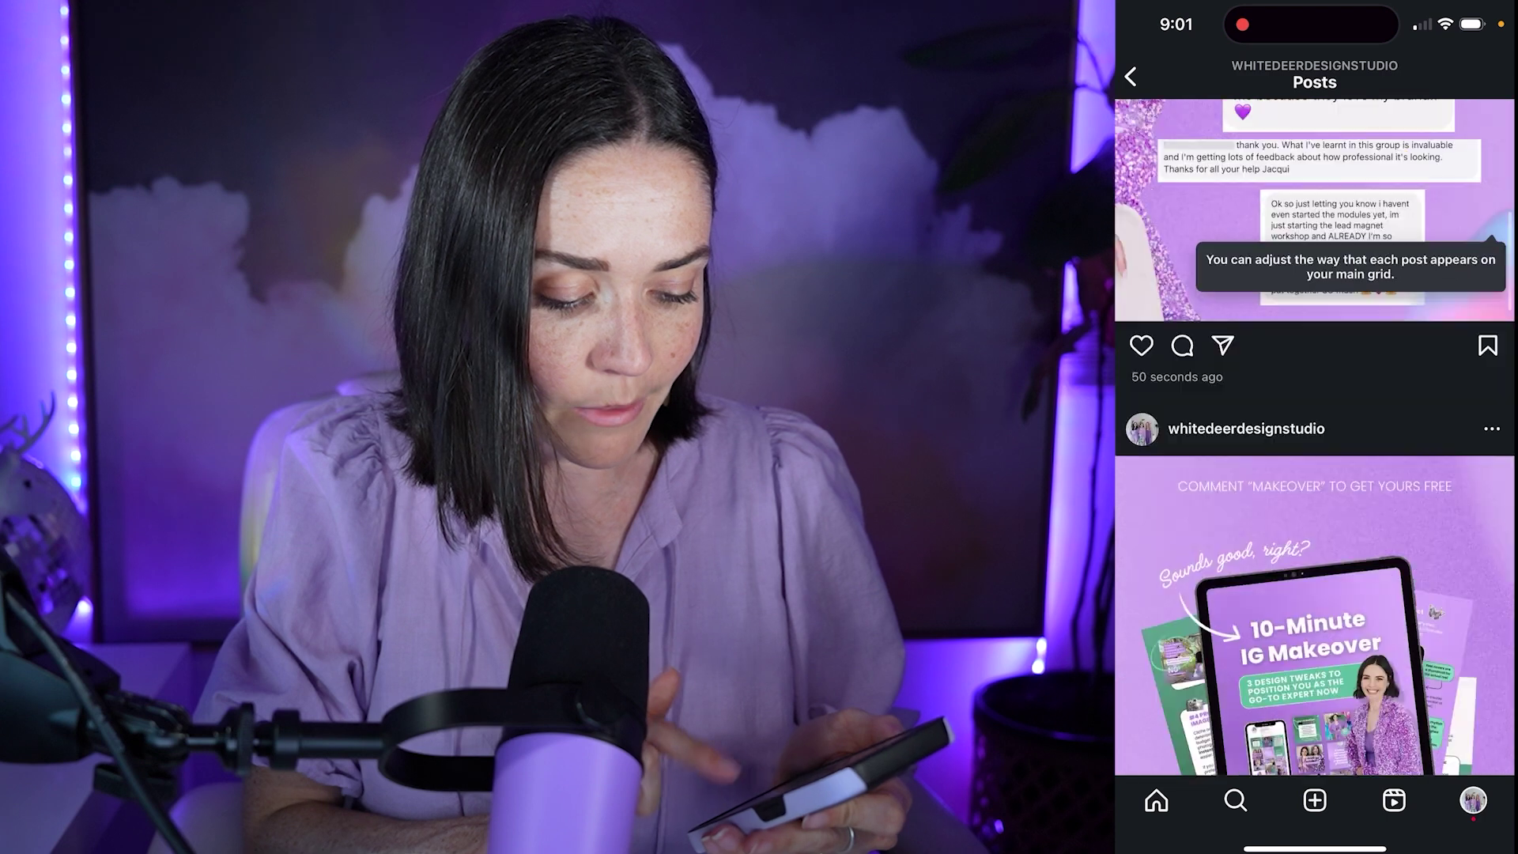
pyautogui.moveTo(1123, 443); pyautogui.dragTo(1486, 443)
pyautogui.click(1315, 421)
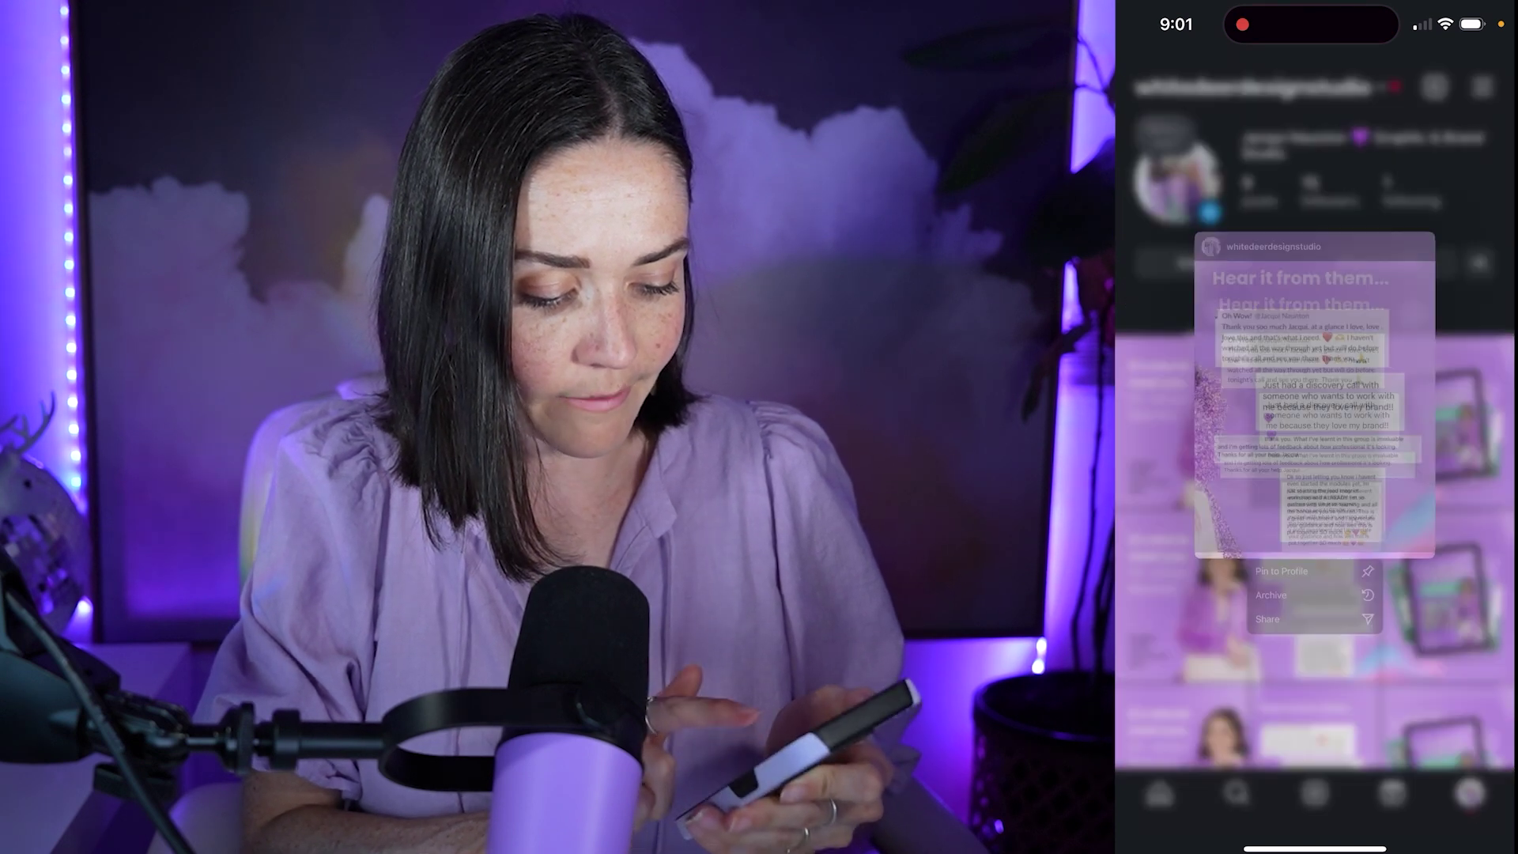
pyautogui.click(1315, 158)
pyautogui.click(1181, 422)
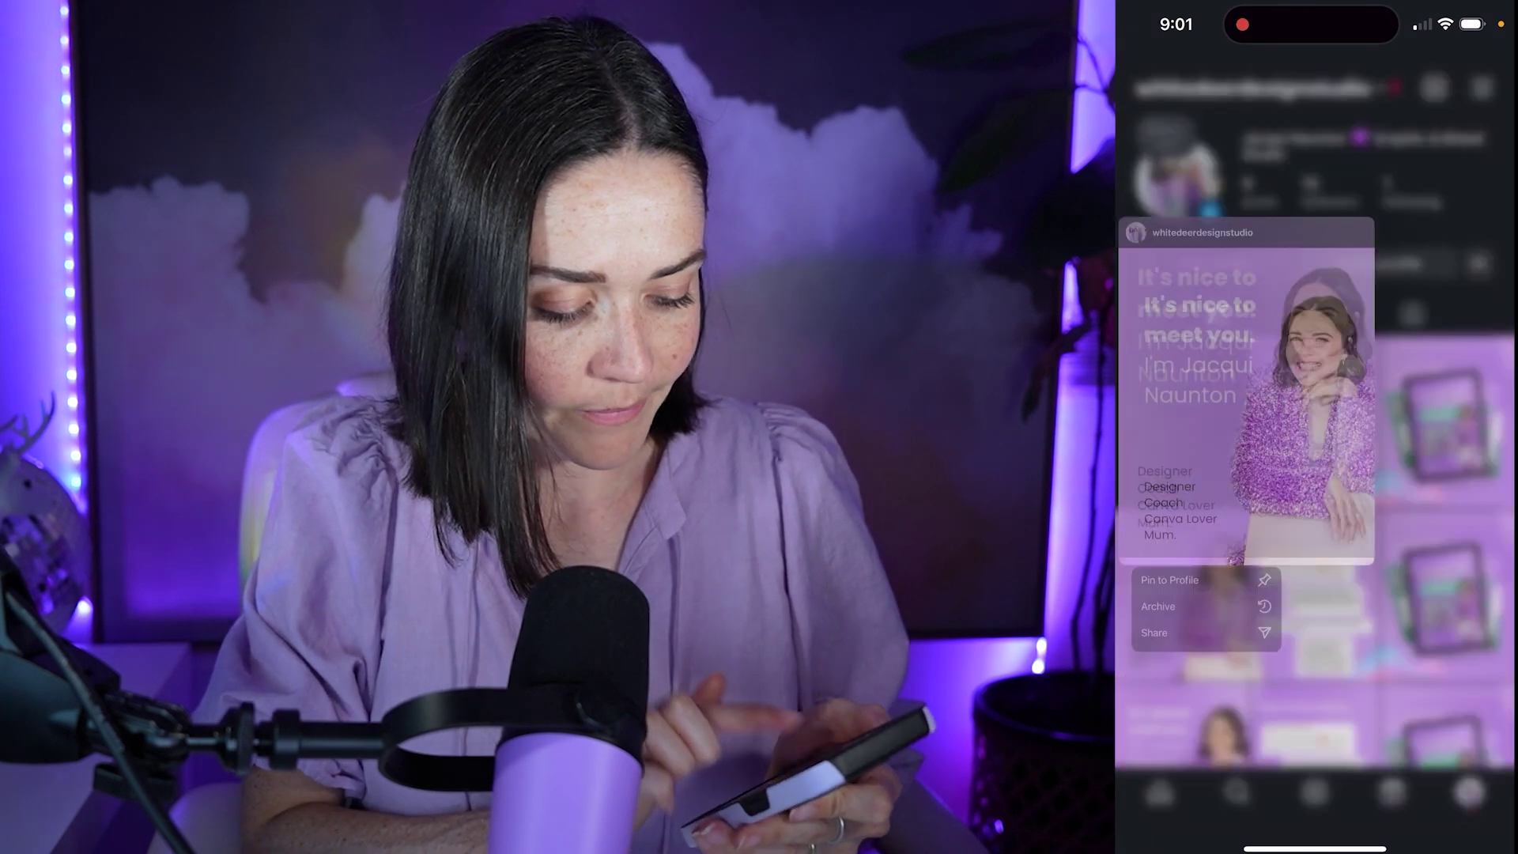
pyautogui.click(1315, 158)
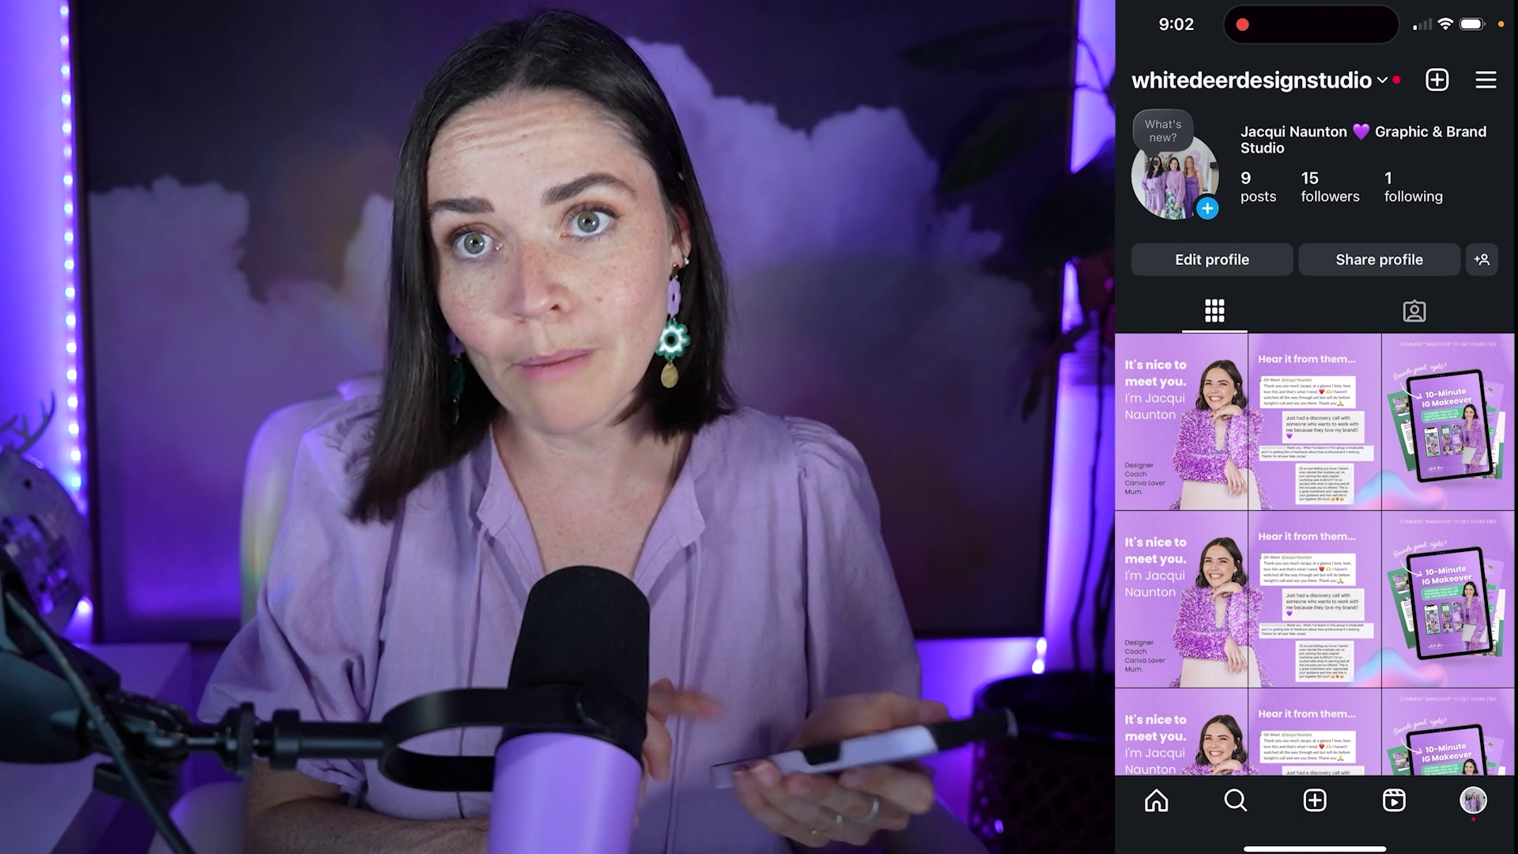
# Pin the IG Makeover offer post to the profile
pyautogui.click(1448, 421)
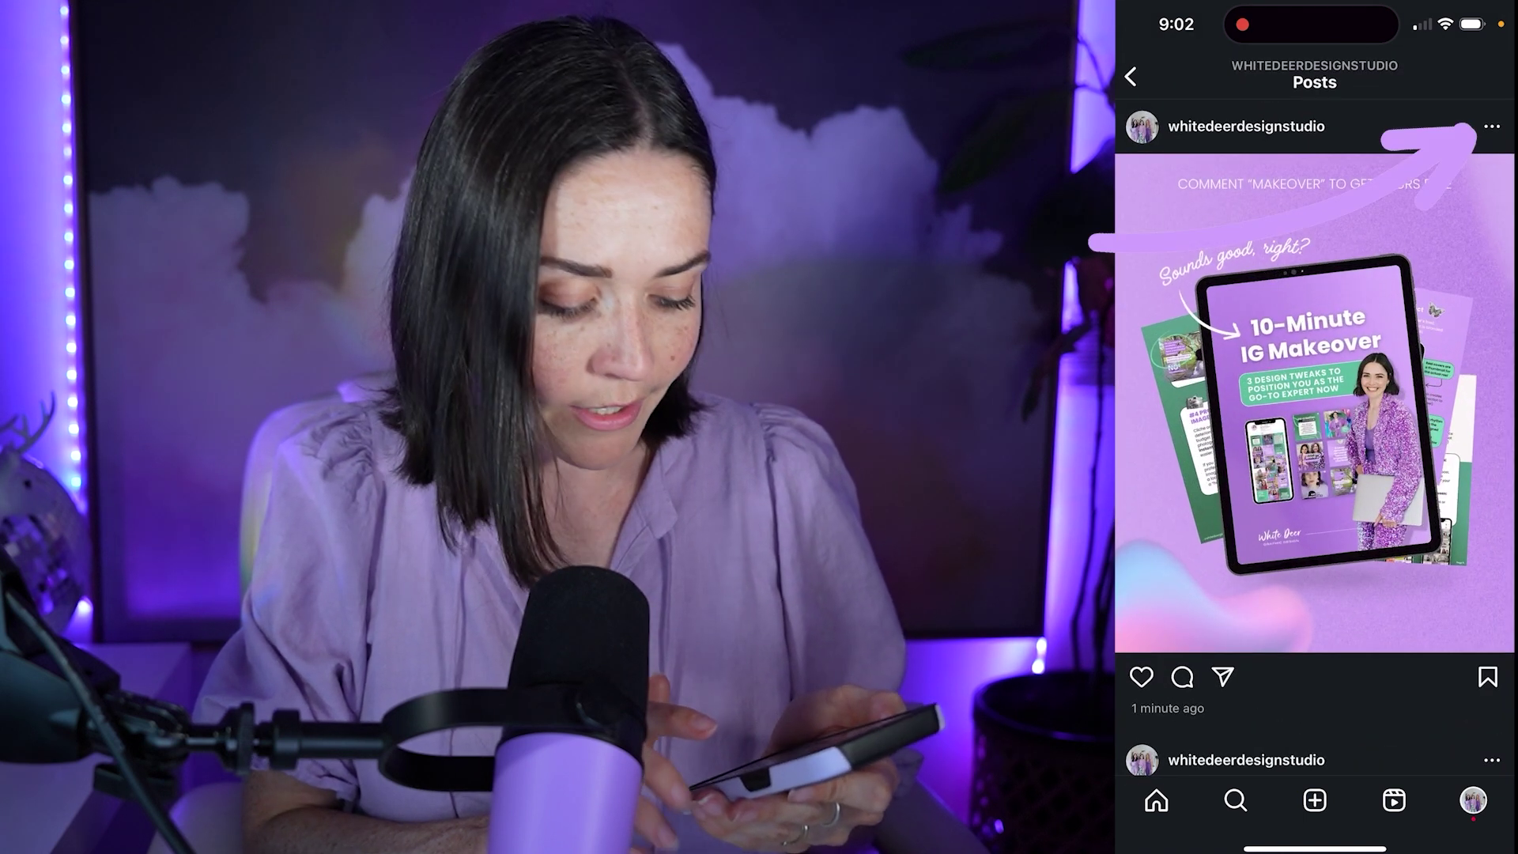
pyautogui.click(1481, 126)
pyautogui.click(1259, 719)
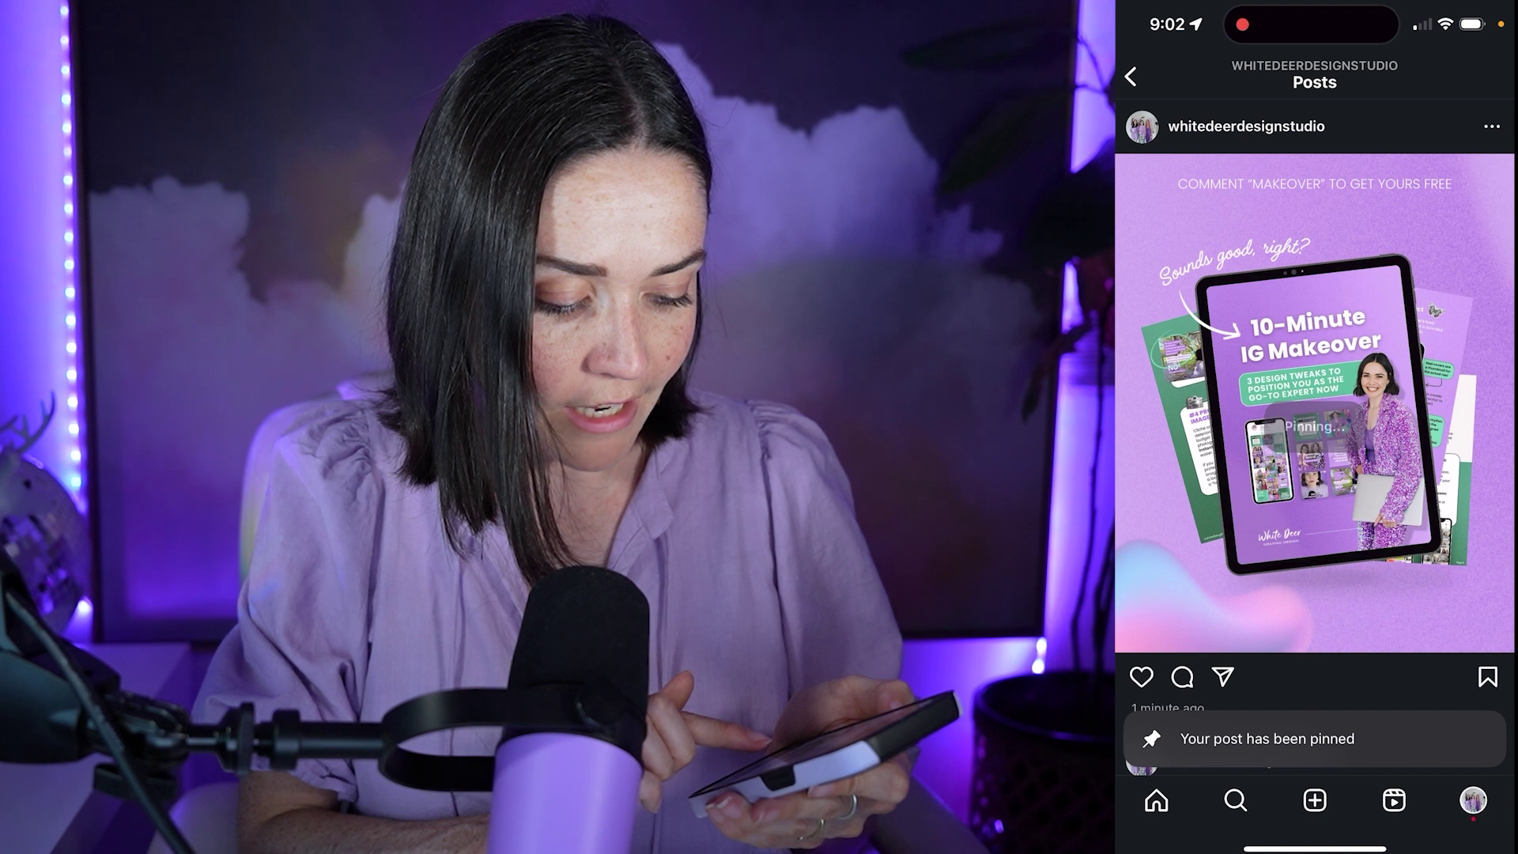
pyautogui.click(1128, 74)
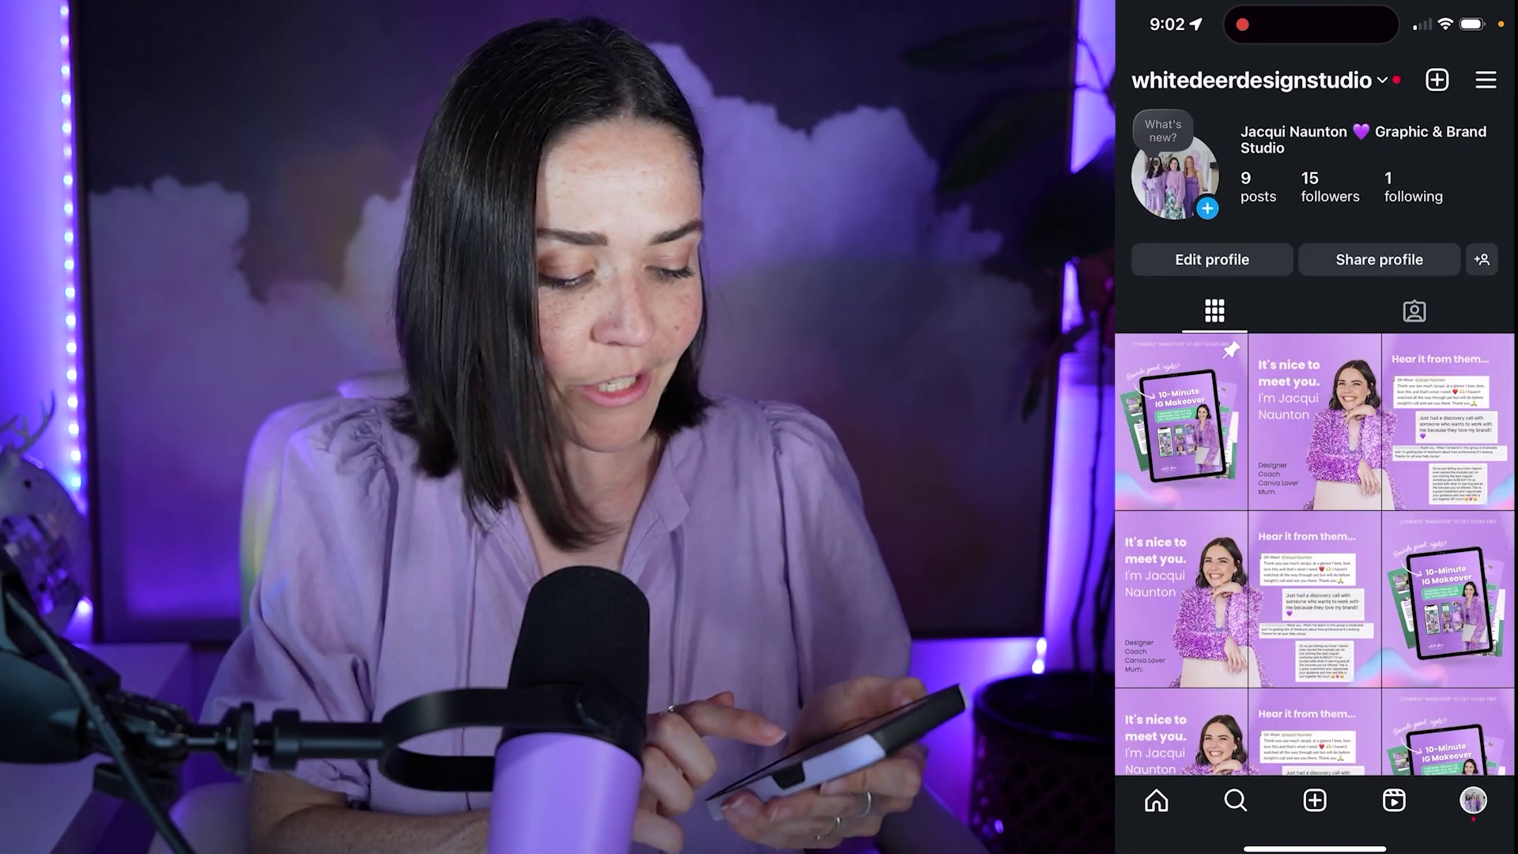
# Pin the Hear it from them testimonials post to the profile
pyautogui.click(1447, 421)
pyautogui.click(1492, 126)
pyautogui.click(1257, 742)
pyautogui.scroll(-5, 1315, 403)
pyautogui.click(1131, 76)
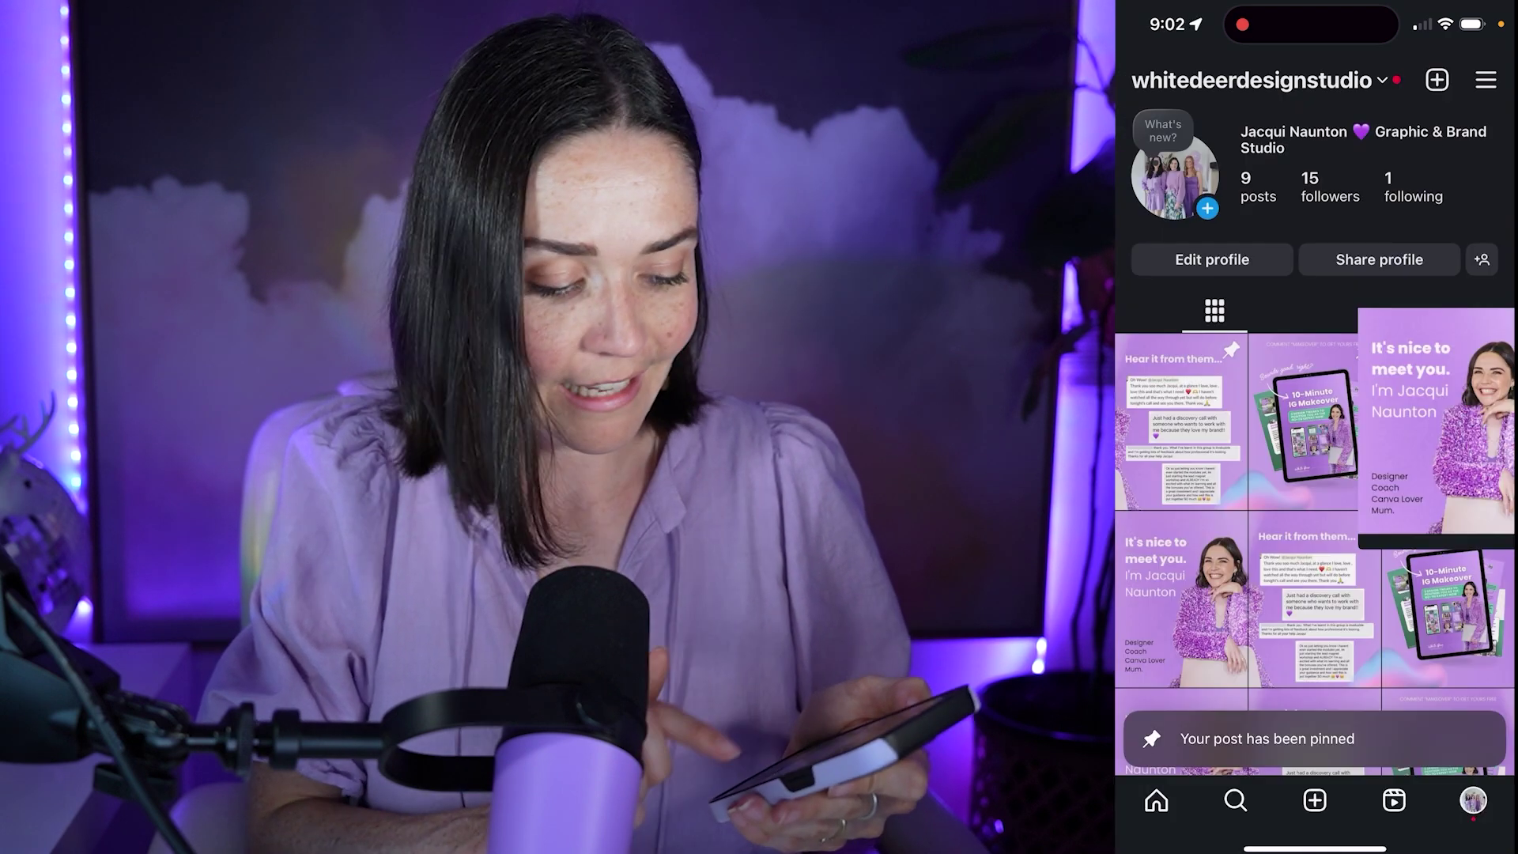
# Pin the It's nice to meet you intro post to the profile
pyautogui.click(1447, 421)
pyautogui.click(1487, 126)
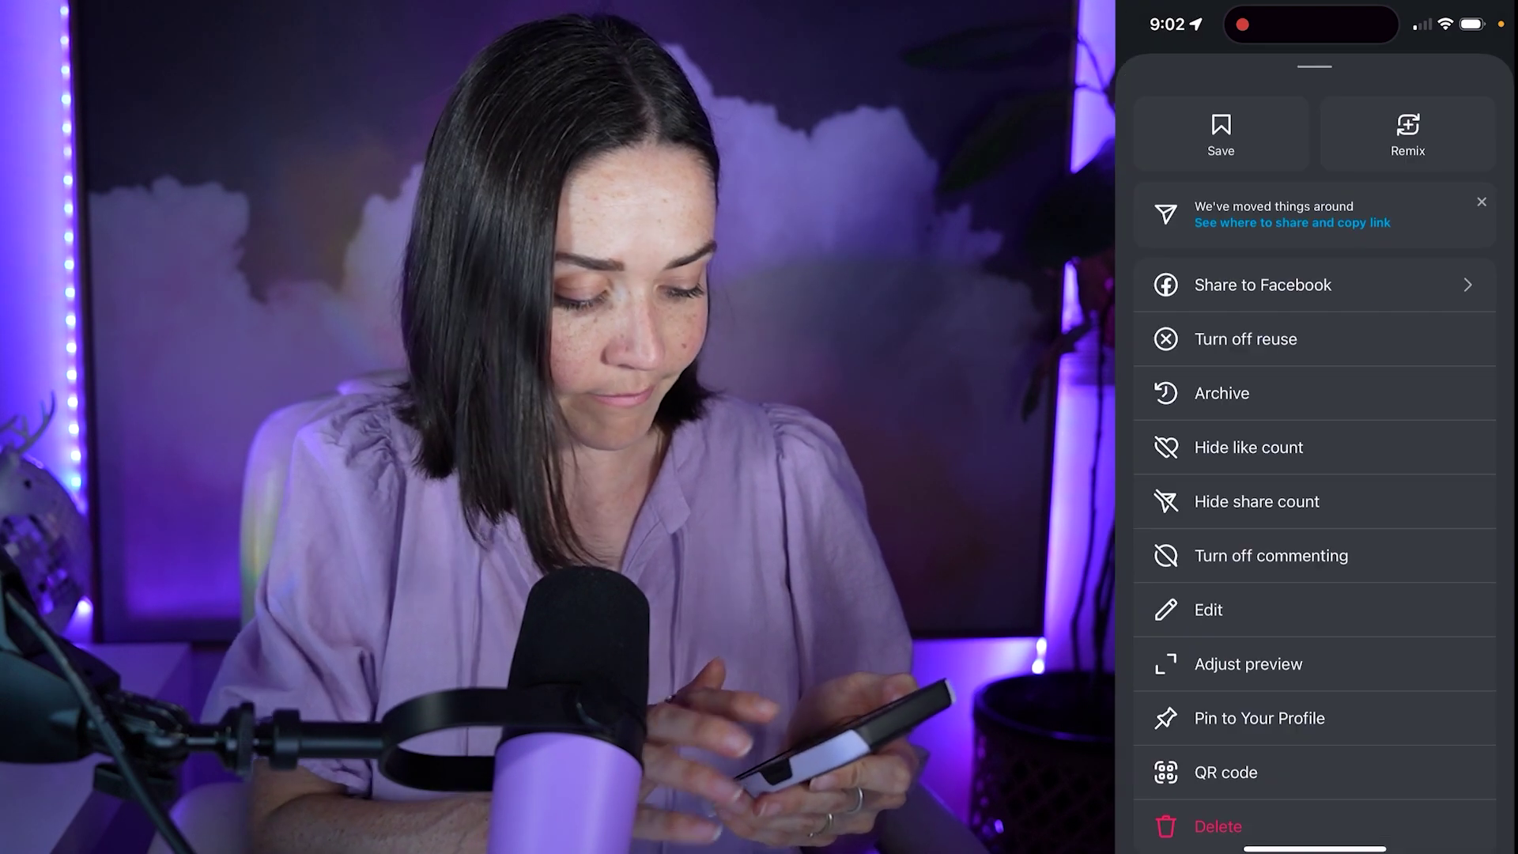
pyautogui.click(1257, 719)
pyautogui.click(1130, 76)
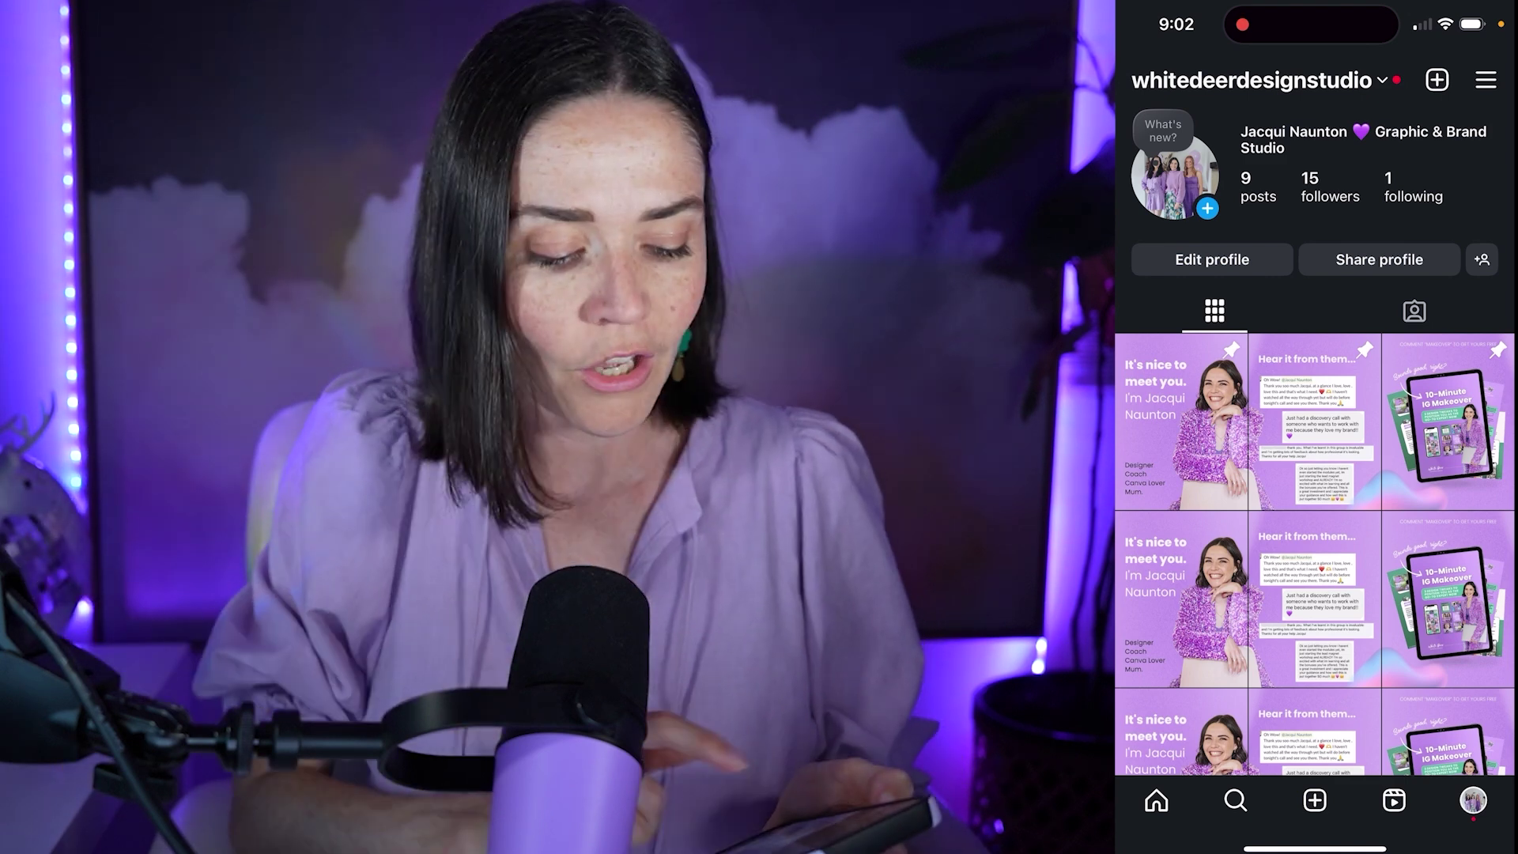
pyautogui.scroll(2, 1315, 444)
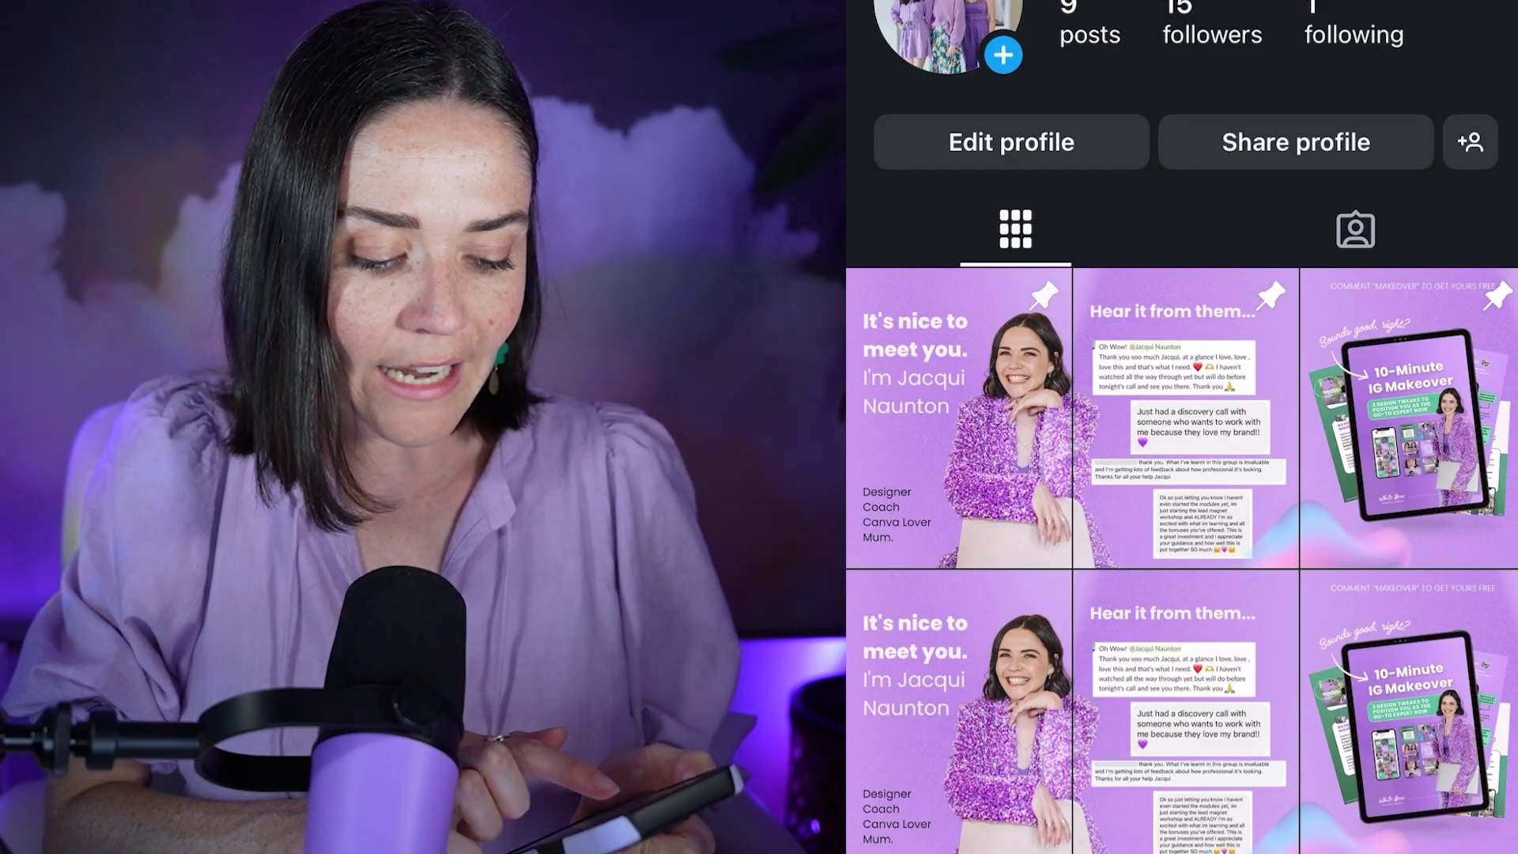